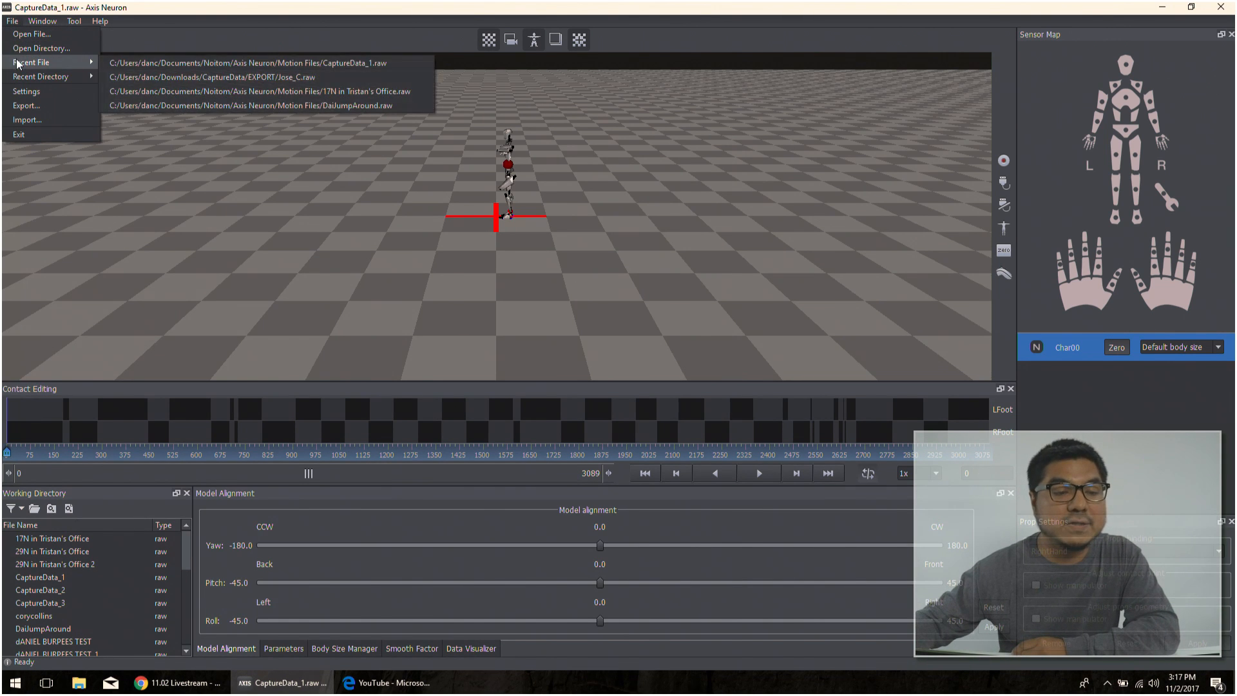
- Switch the workspace to the Replay and Demo layout and bring the character closer in the scene
{"action": "mouse_move", "coordinate": [23, 78]}
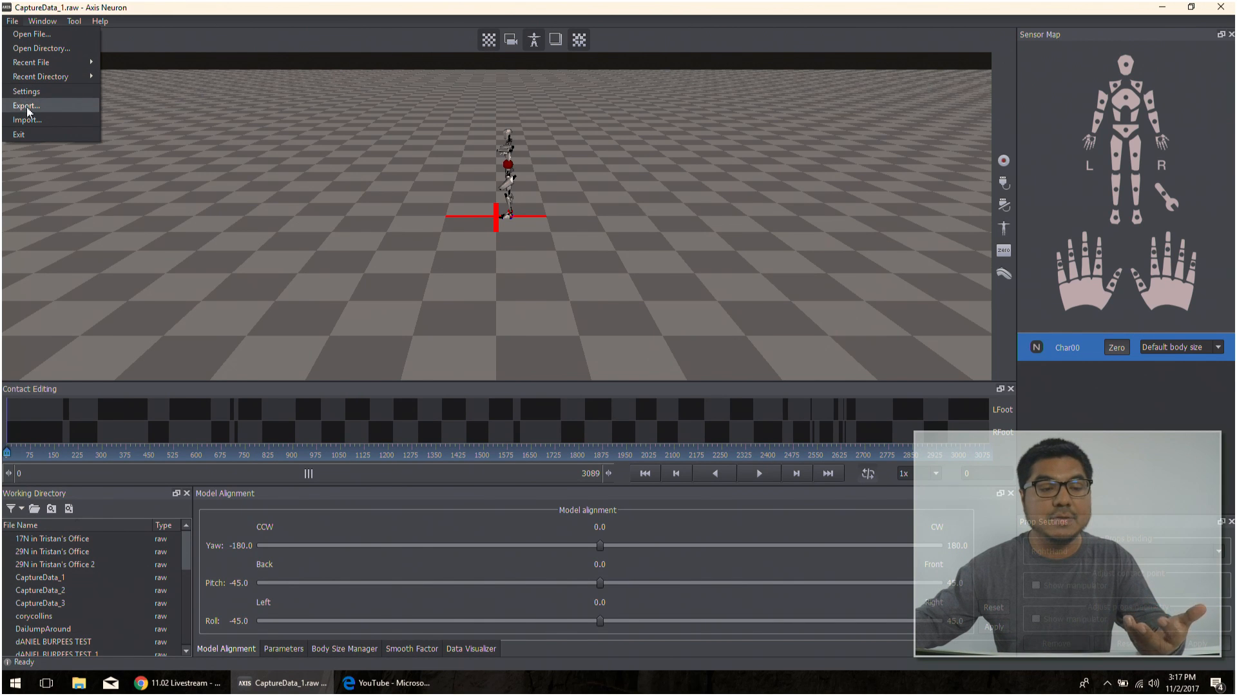
{"action": "mouse_move", "coordinate": [44, 24]}
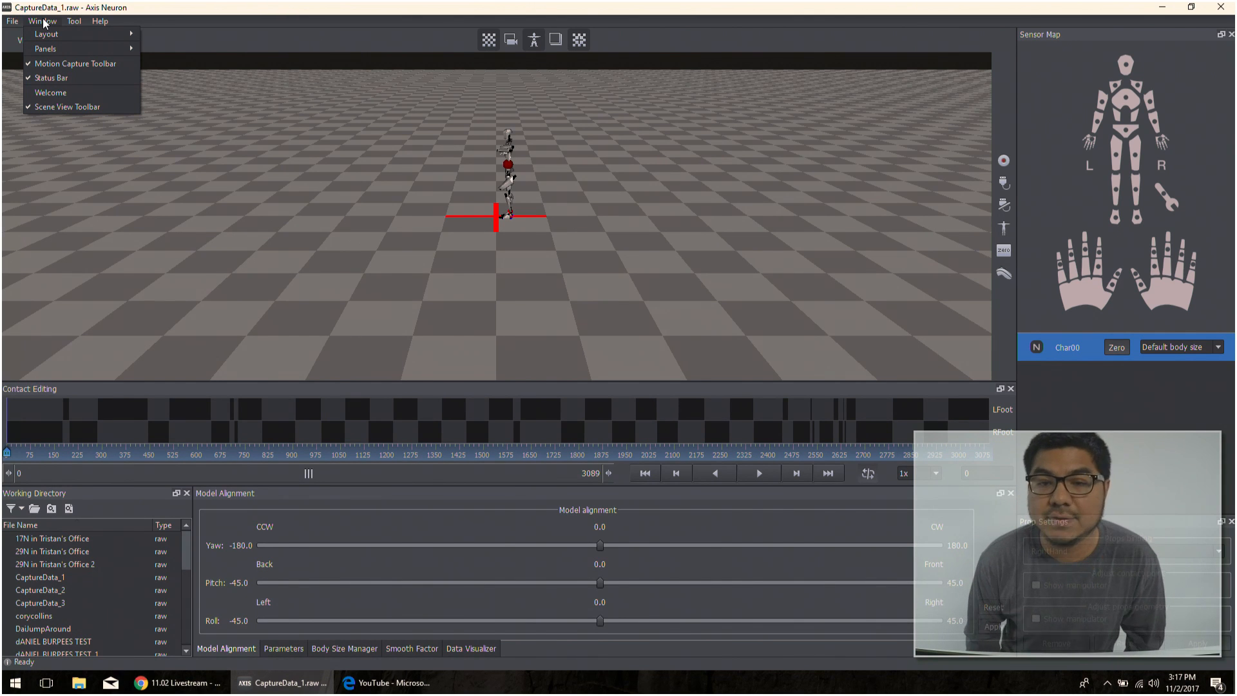
{"action": "left_click", "coordinate": [44, 24]}
{"action": "left_click", "coordinate": [44, 24]}
{"action": "mouse_move", "coordinate": [47, 35]}
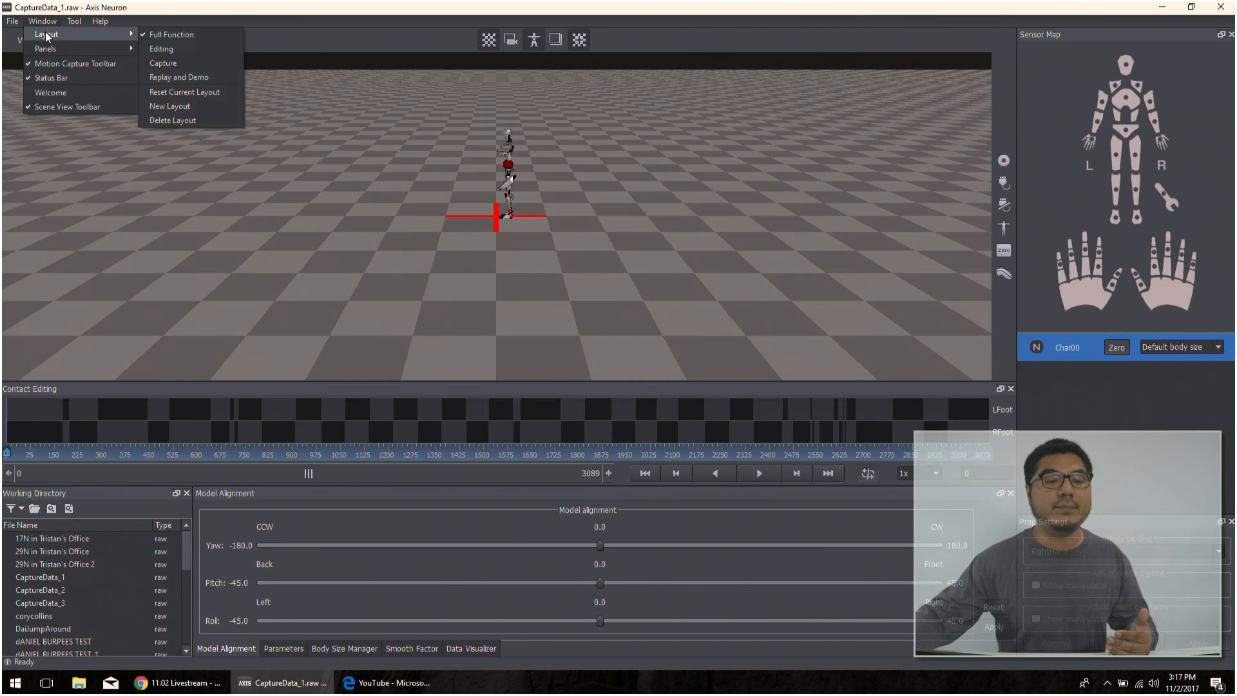
{"action": "left_click", "coordinate": [163, 70]}
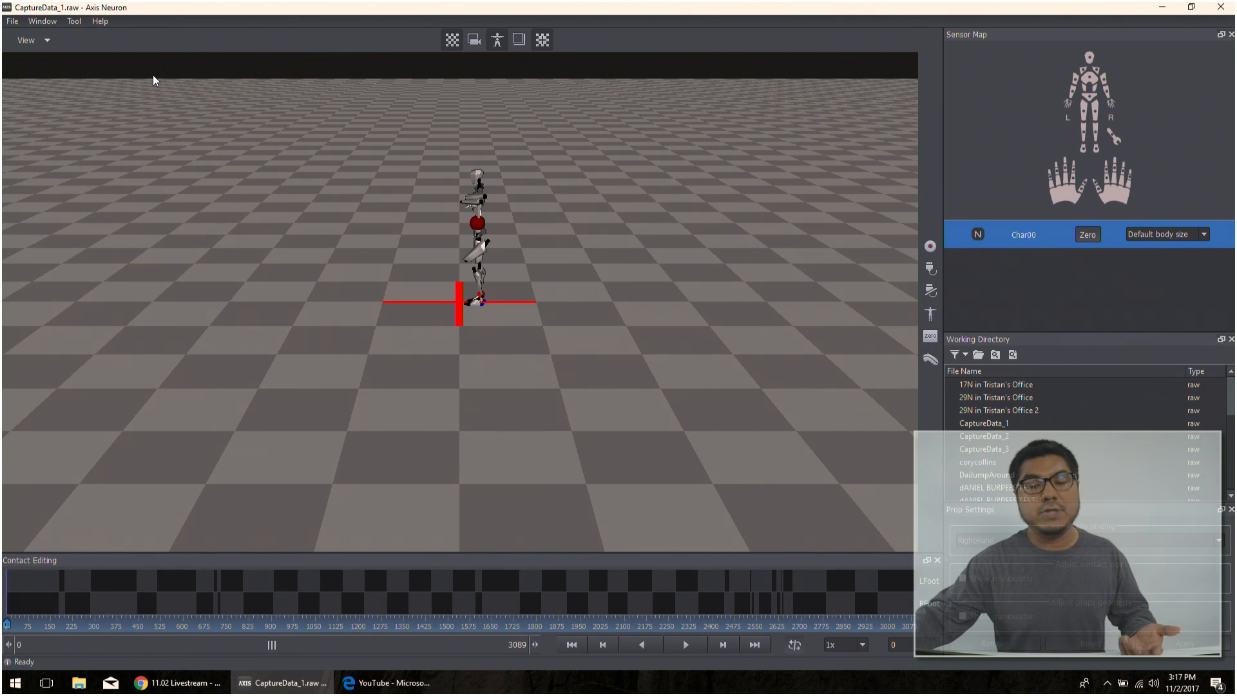
{"action": "scroll", "coordinate": [330, 158], "scroll_direction": "up", "scroll_amount": 5}
{"action": "middle_click_drag", "start_coordinate": [397, 193], "coordinate": [312, 379], "text": "alt"}
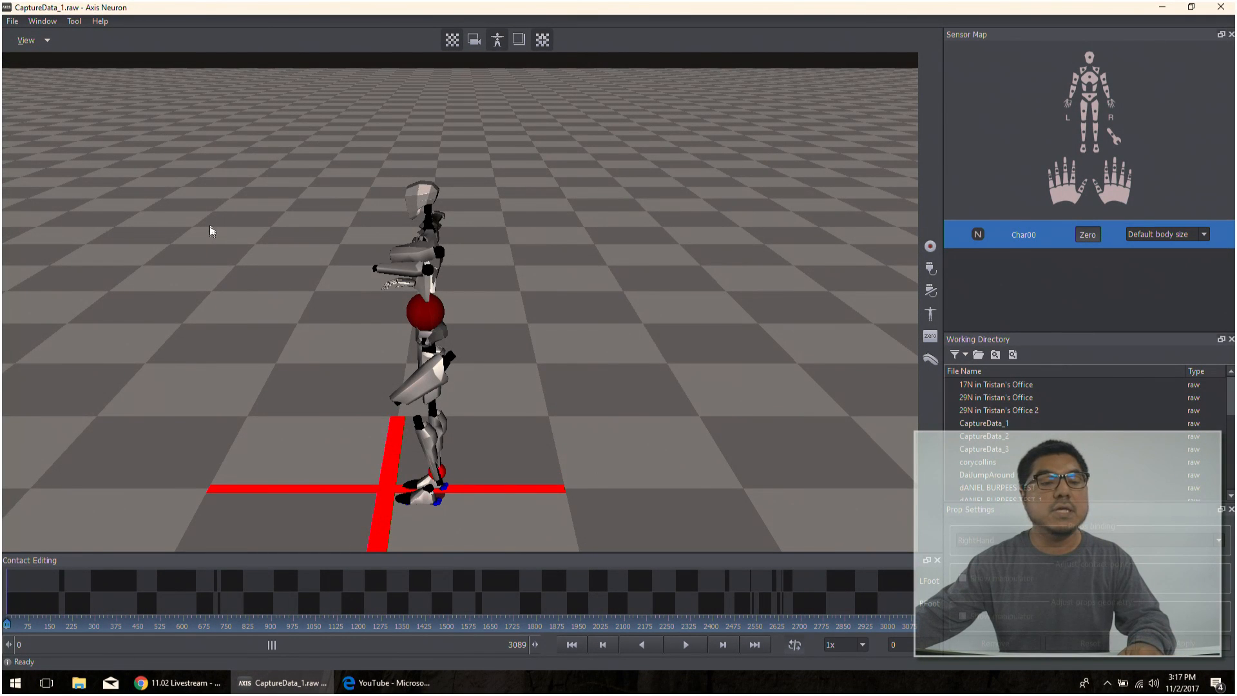
- Look through the window, tool and help commands, and view the program's About information before closing it
{"action": "left_click", "coordinate": [48, 26]}
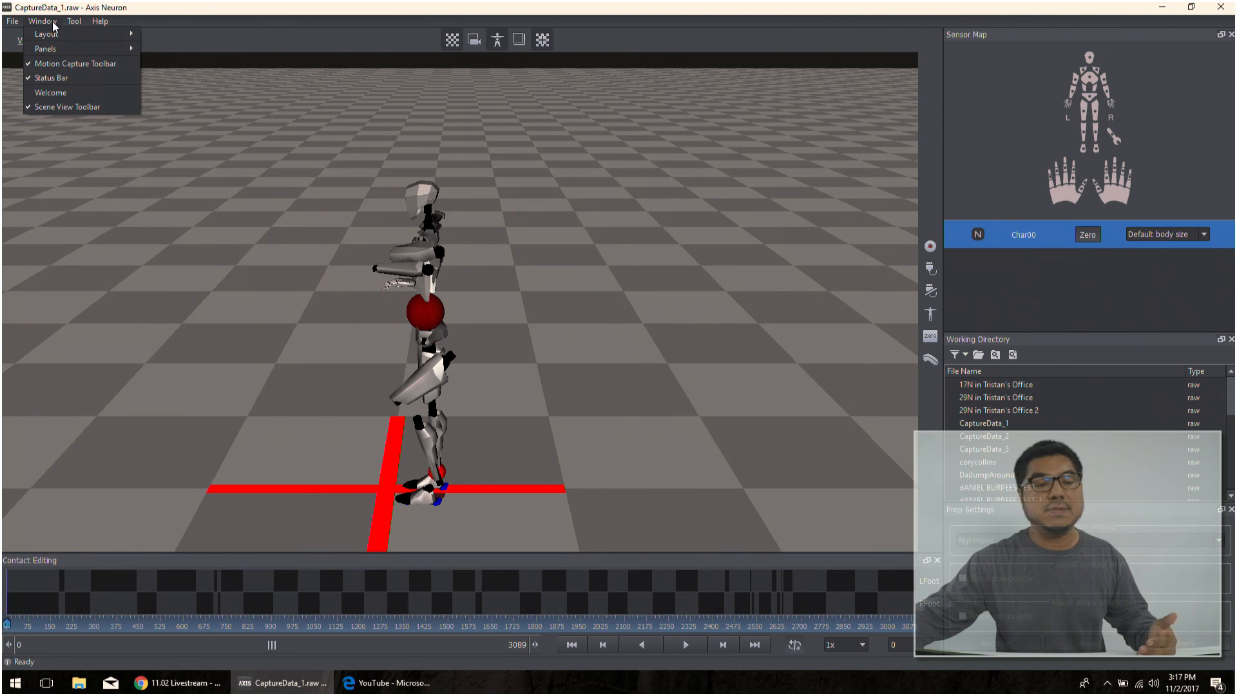
{"action": "mouse_move", "coordinate": [56, 51]}
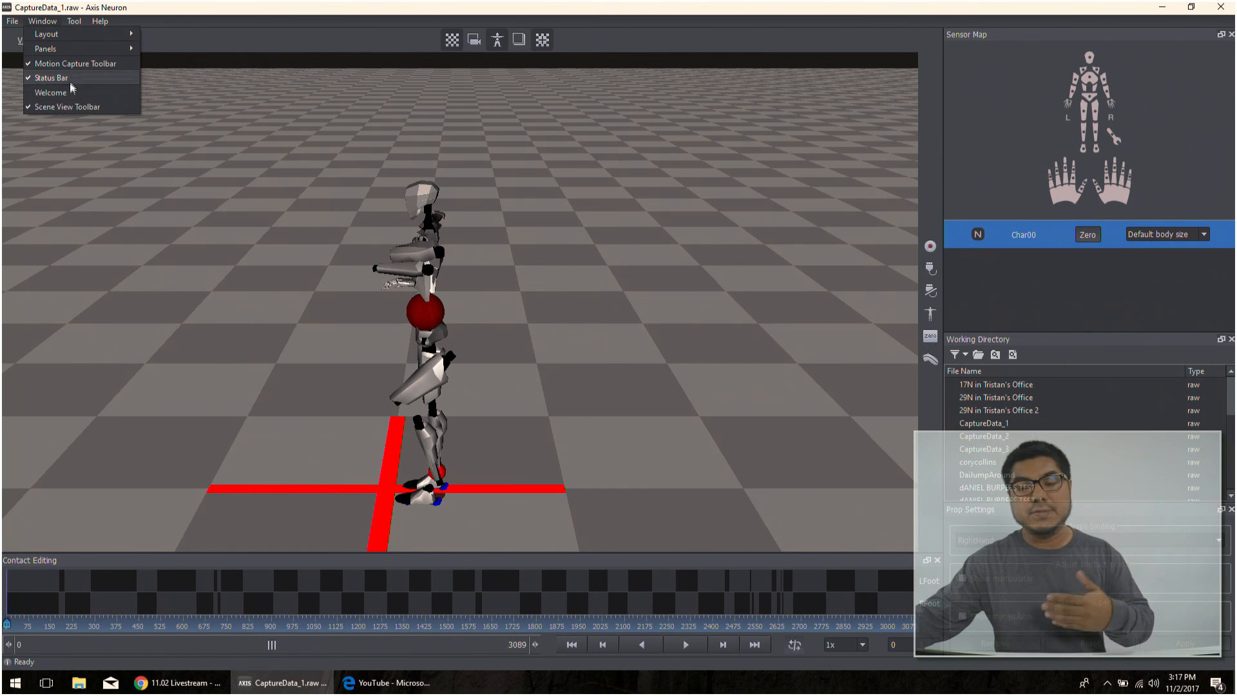
{"action": "mouse_move", "coordinate": [74, 24]}
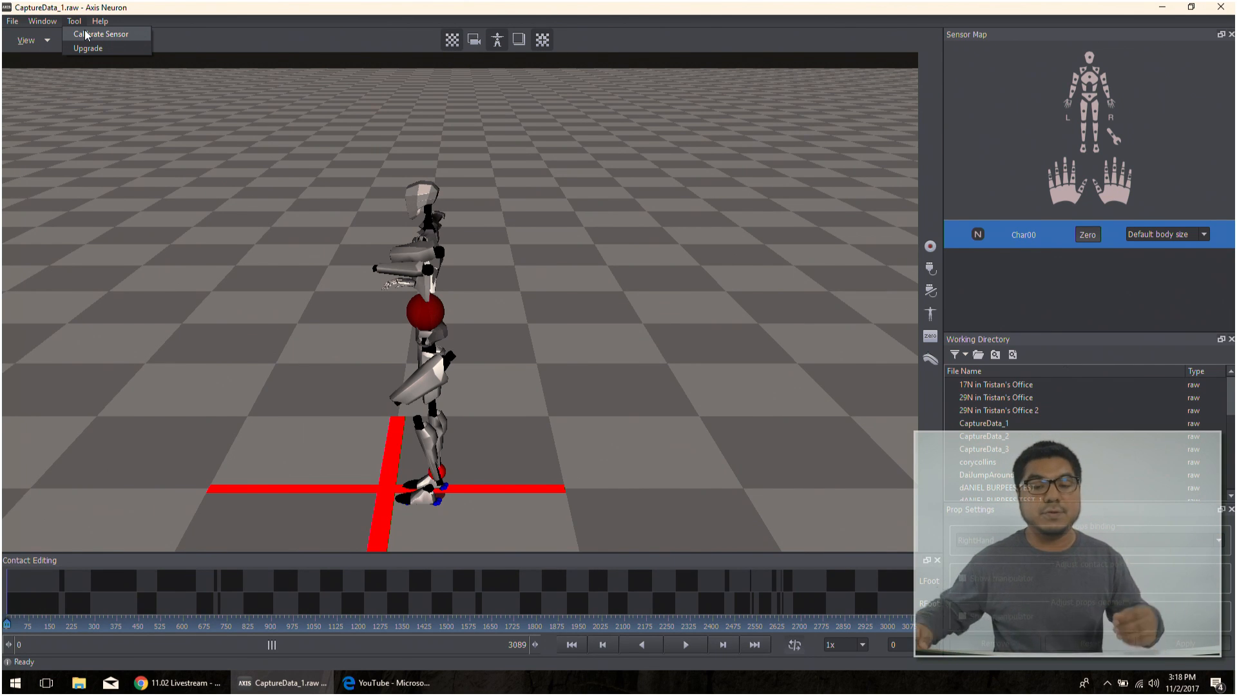
{"action": "left_click", "coordinate": [100, 23]}
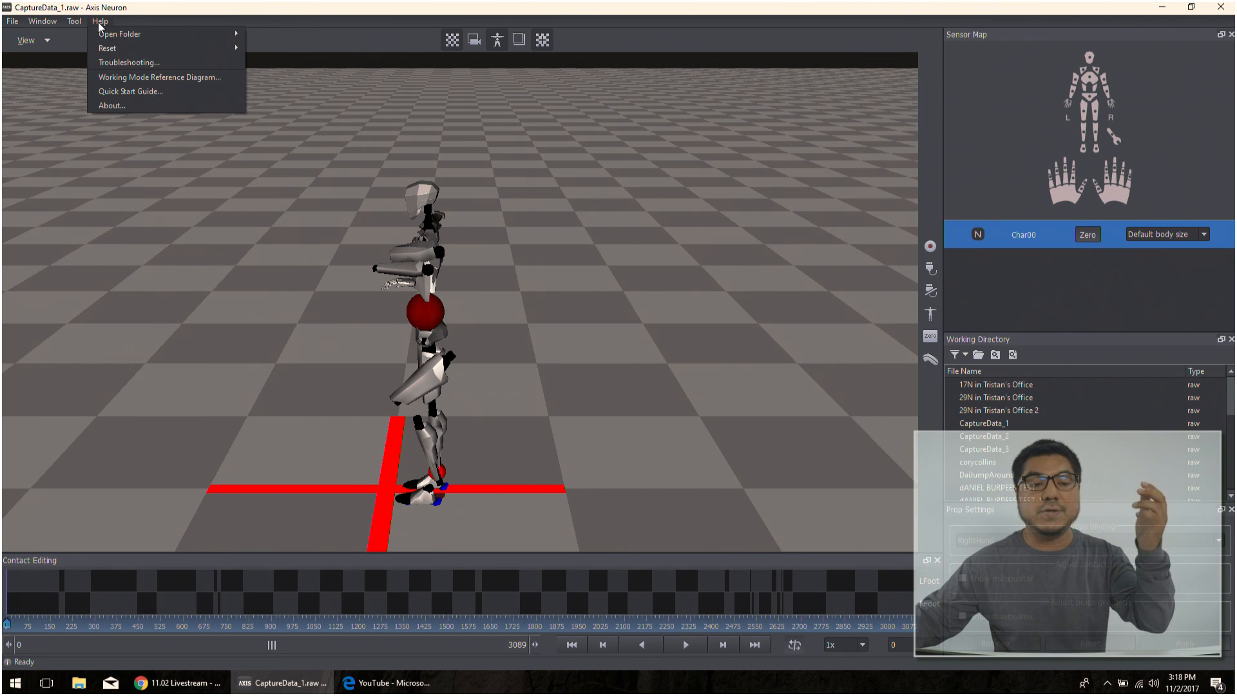
{"action": "mouse_move", "coordinate": [136, 40]}
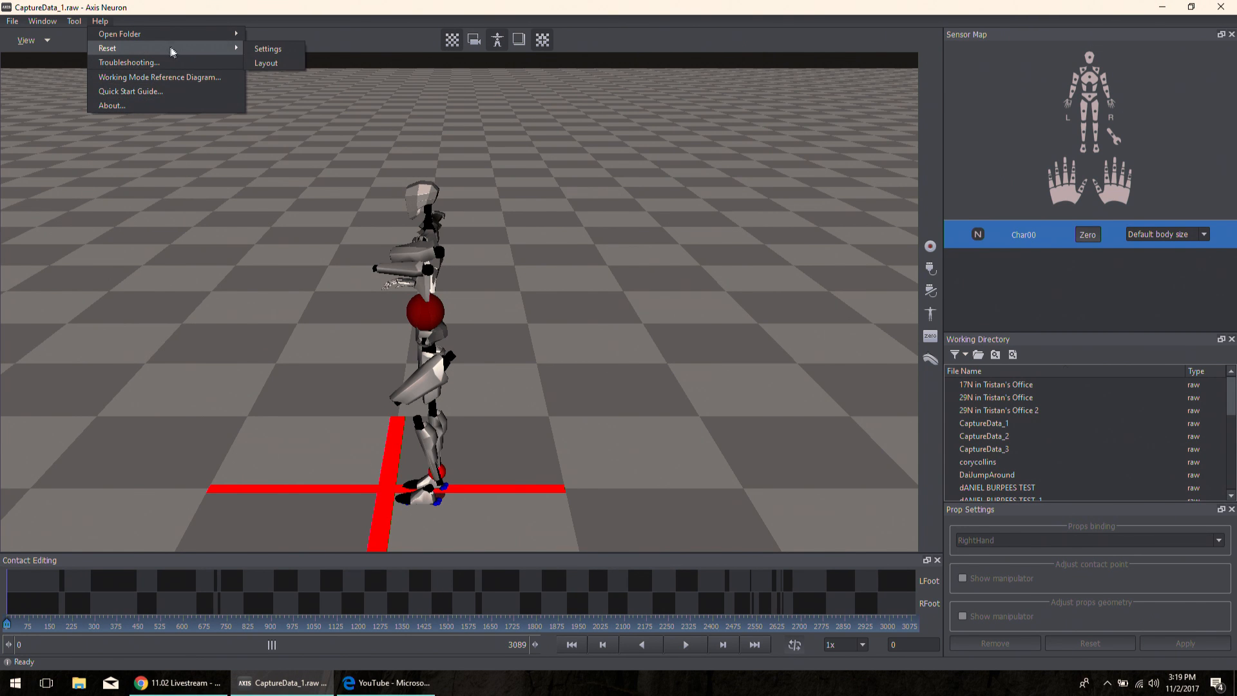
{"action": "left_click", "coordinate": [128, 106]}
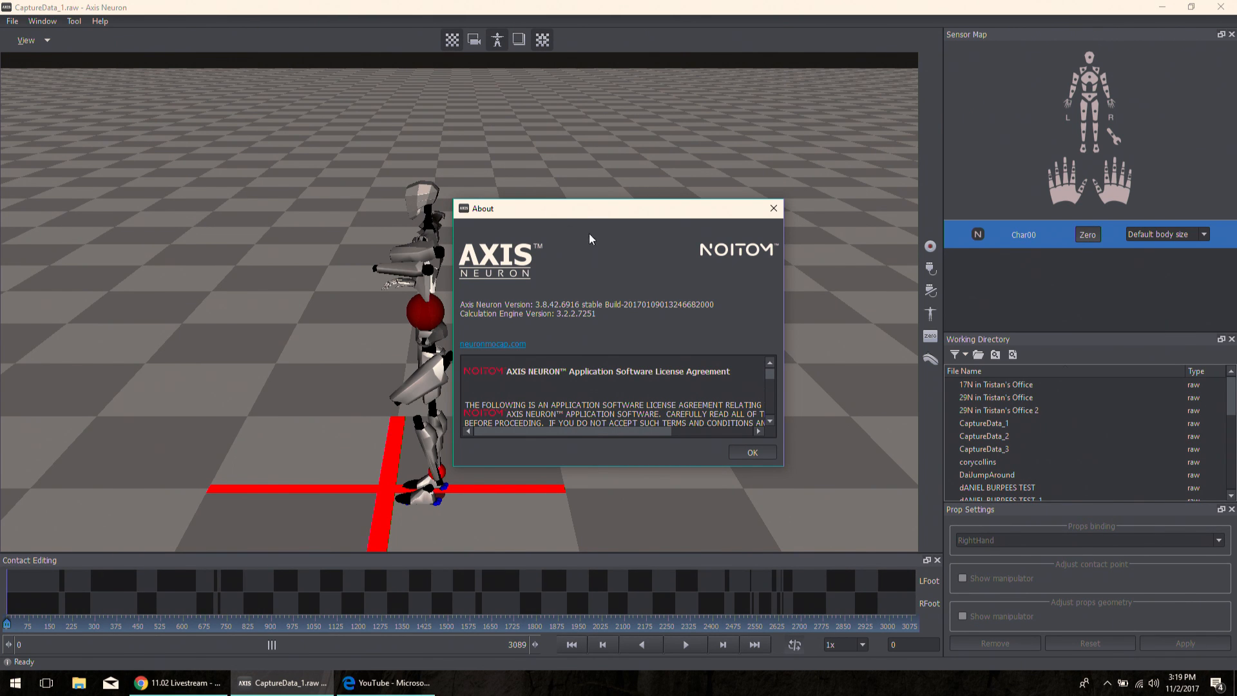
{"action": "left_click", "coordinate": [771, 208]}
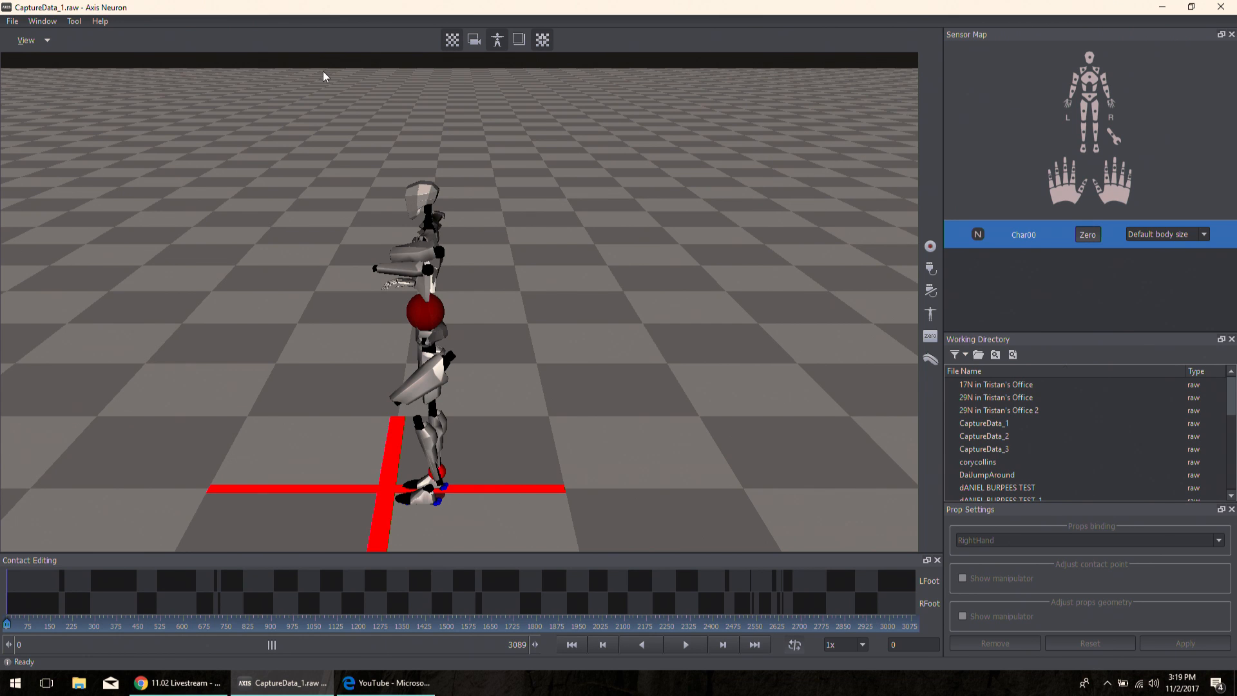
- Split the scene into a Double view and show the character from a different angle in each viewport
{"action": "left_click", "coordinate": [37, 41]}
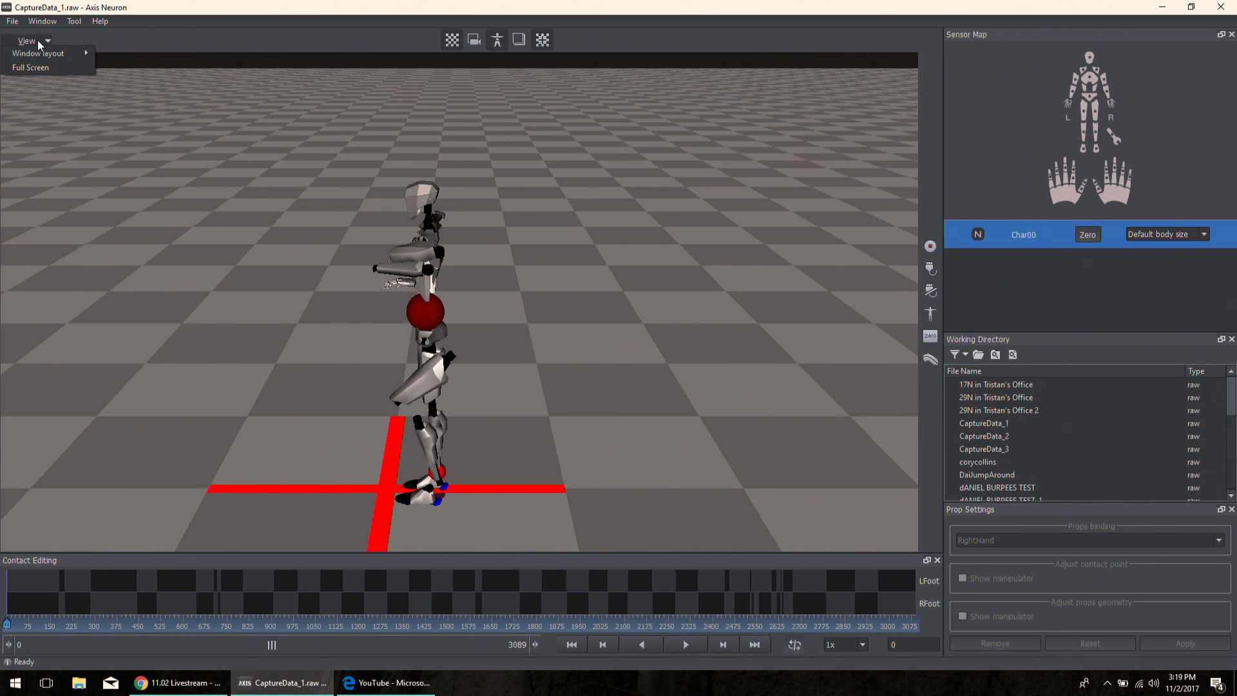
{"action": "mouse_move", "coordinate": [40, 58]}
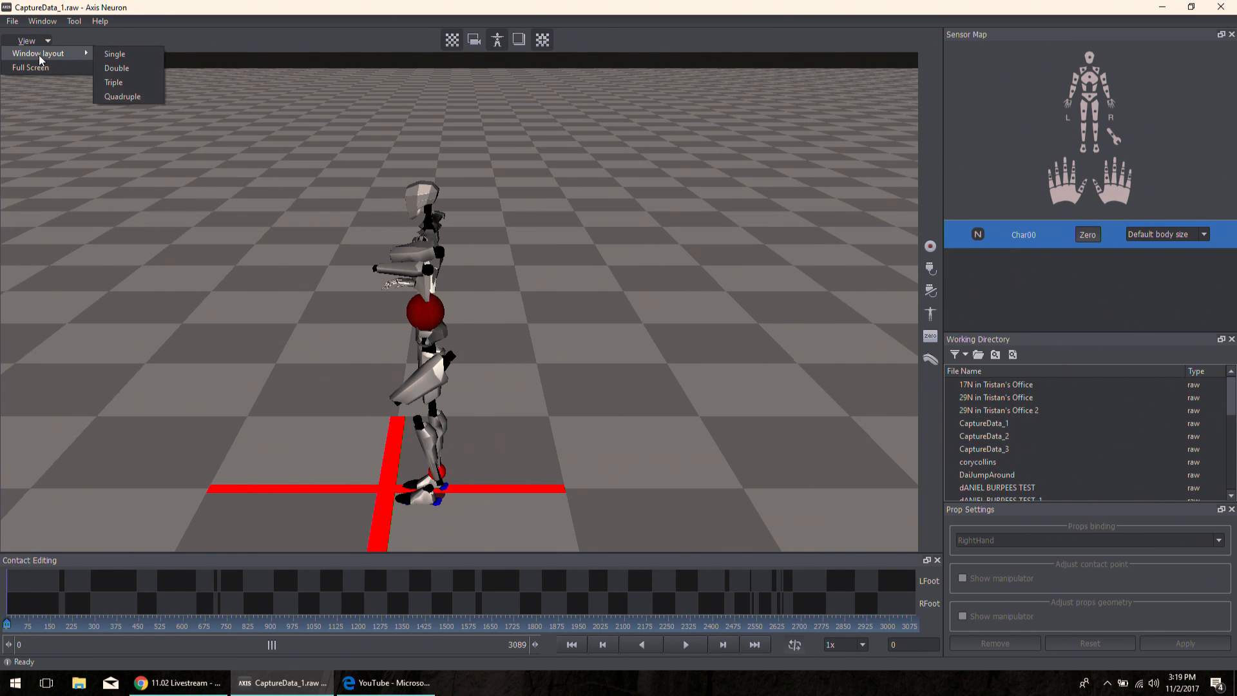
{"action": "left_click", "coordinate": [110, 68]}
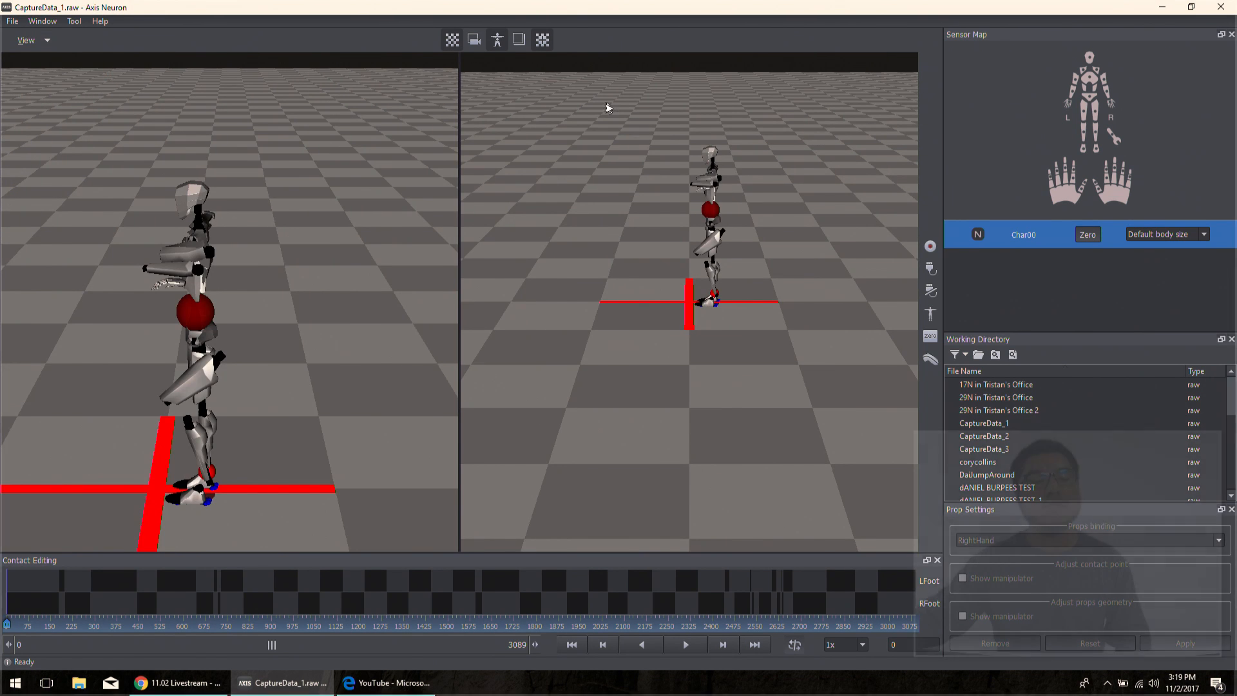
{"action": "left_click_drag", "start_coordinate": [757, 221], "coordinate": [565, 238]}
{"action": "scroll", "coordinate": [618, 203], "scroll_direction": "up", "scroll_amount": 4}
{"action": "middle_click_drag", "start_coordinate": [619, 202], "coordinate": [701, 288]}
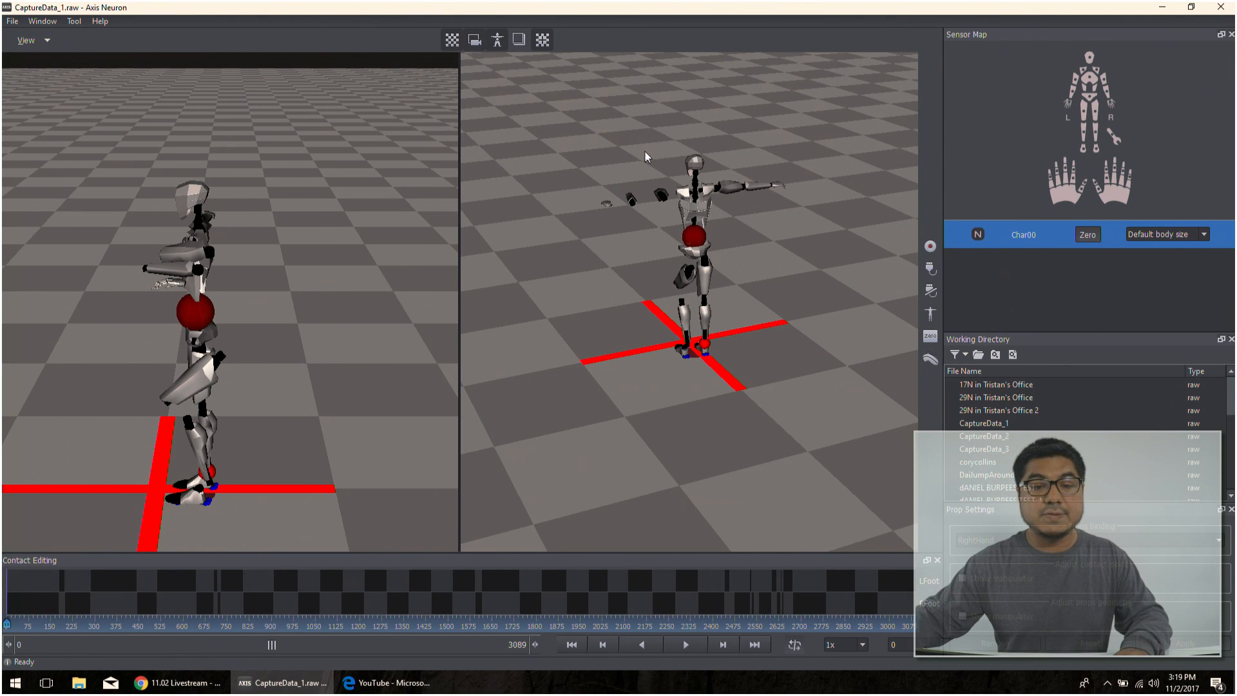
{"action": "scroll", "coordinate": [645, 155], "scroll_direction": "up", "scroll_amount": 3}
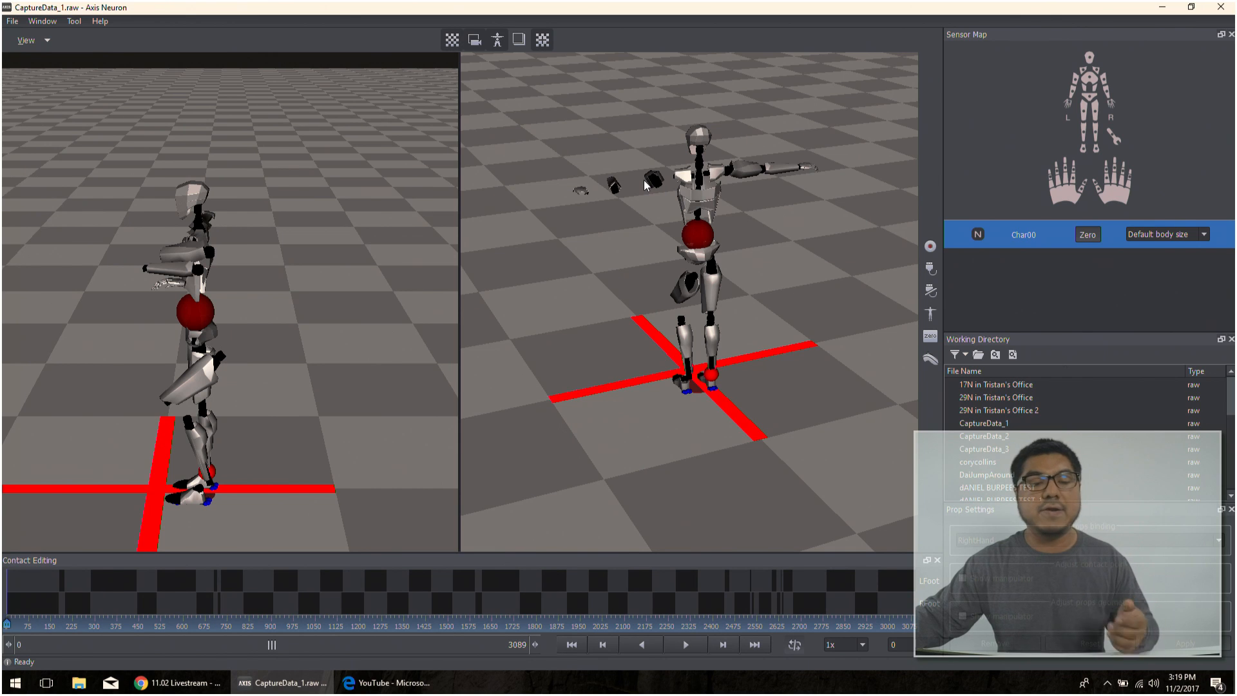
{"action": "left_click_drag", "start_coordinate": [386, 225], "coordinate": [252, 174]}
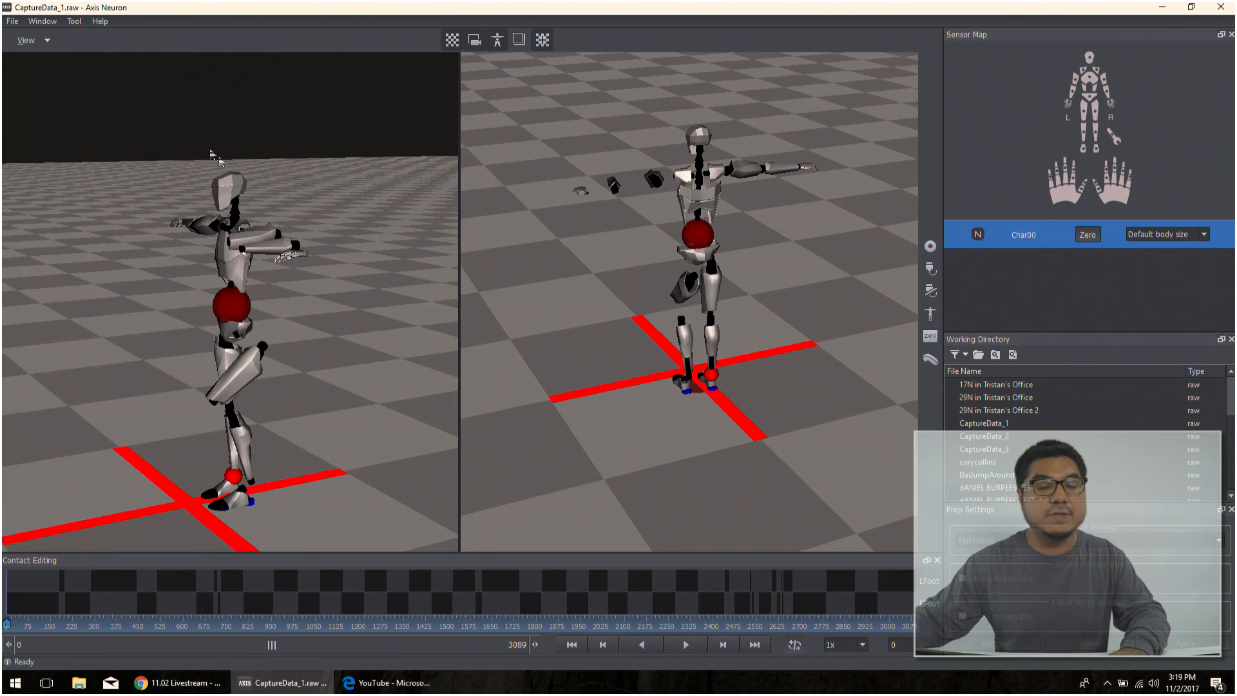
- Change the scene's window layout to Quadruple
{"action": "left_click", "coordinate": [32, 43]}
{"action": "mouse_move", "coordinate": [37, 53]}
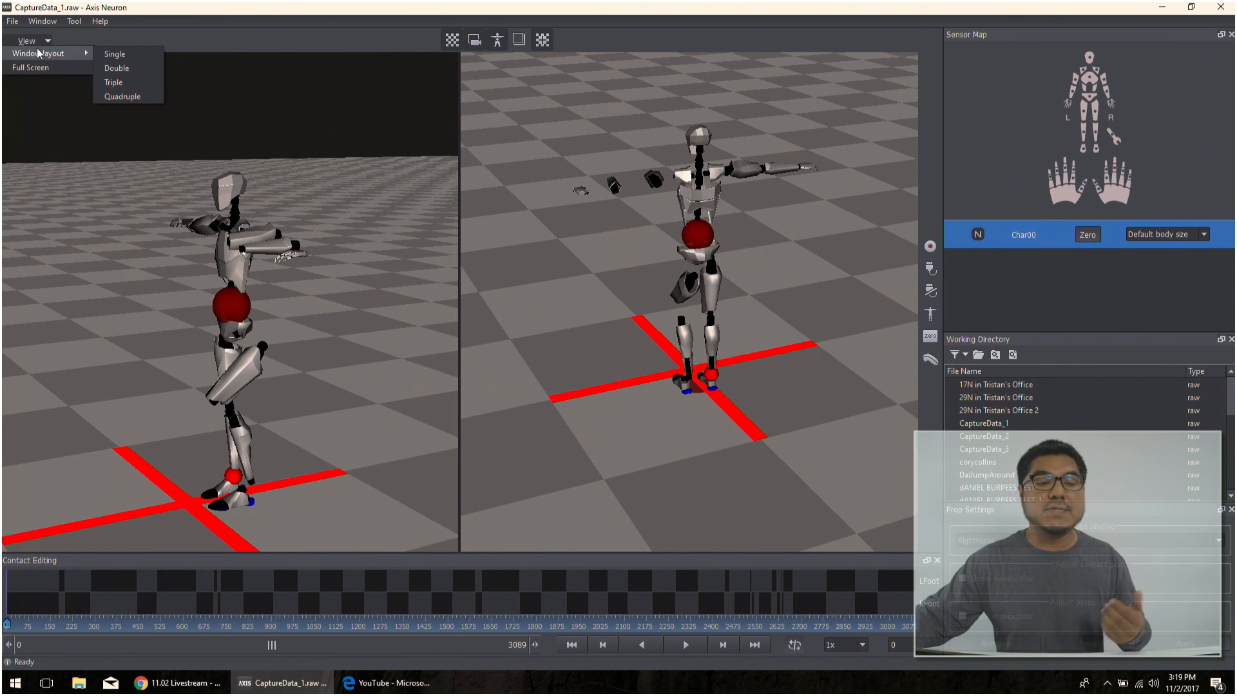
{"action": "left_click", "coordinate": [121, 97]}
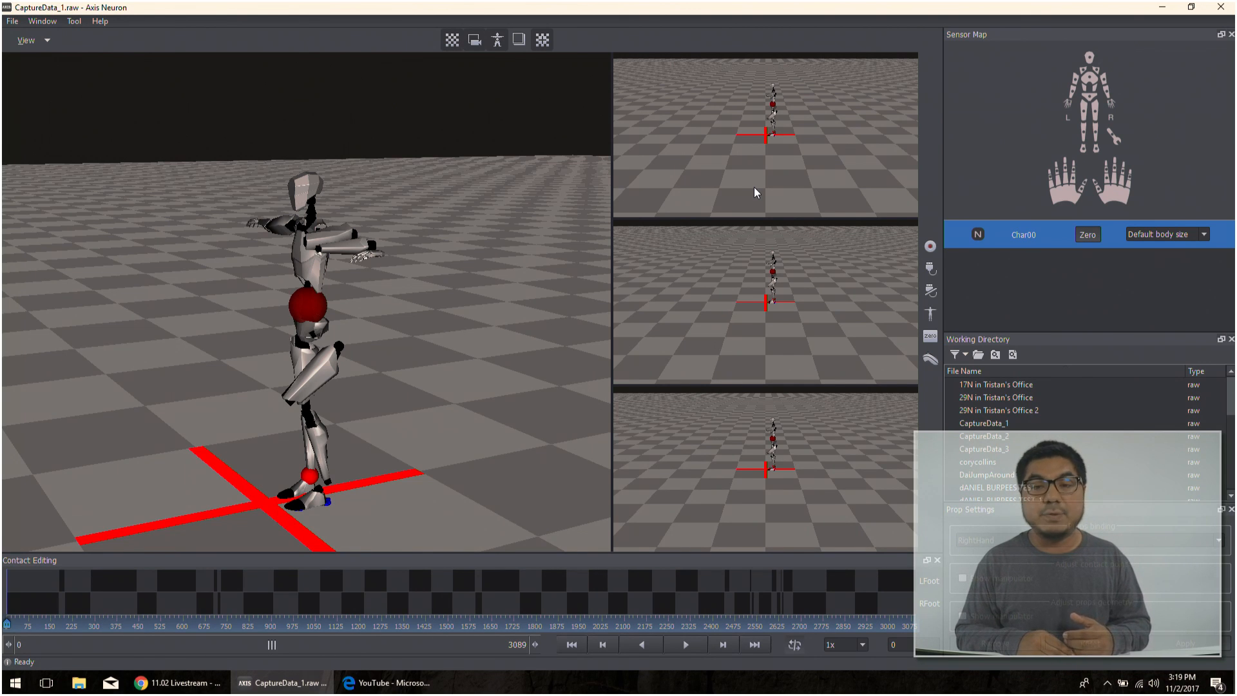
- Return the scene's window layout to Single
{"action": "left_click", "coordinate": [45, 41]}
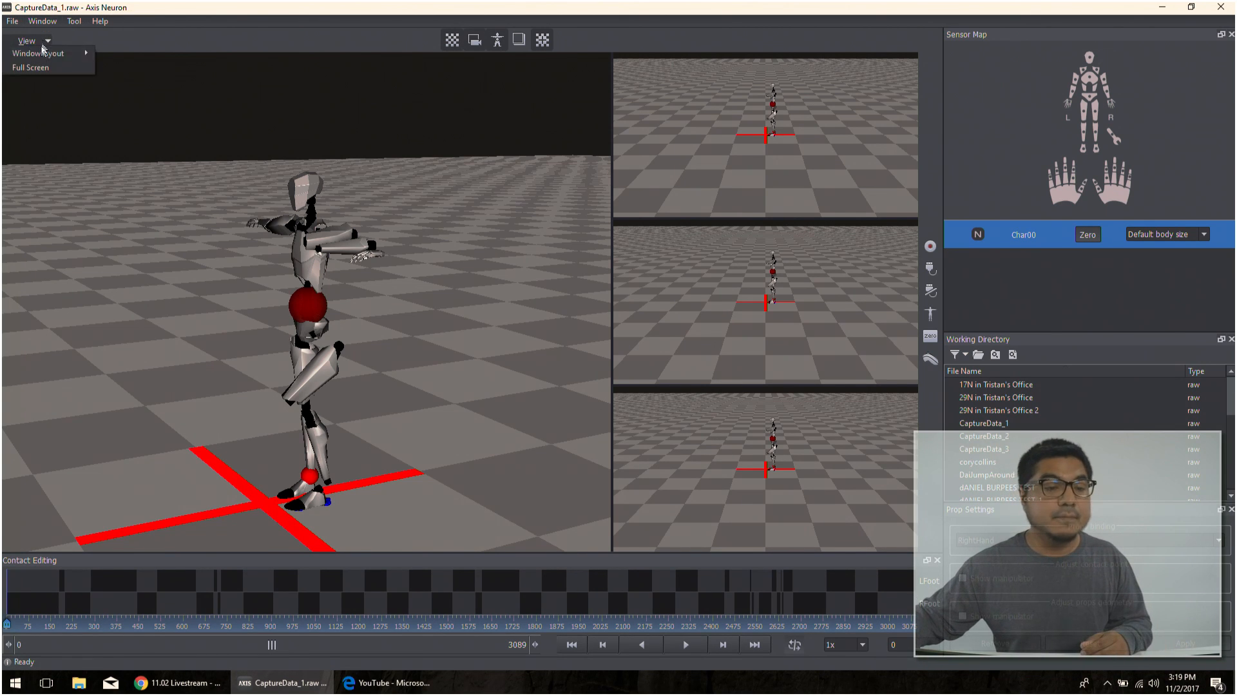
{"action": "mouse_move", "coordinate": [45, 53]}
{"action": "left_click", "coordinate": [107, 55]}
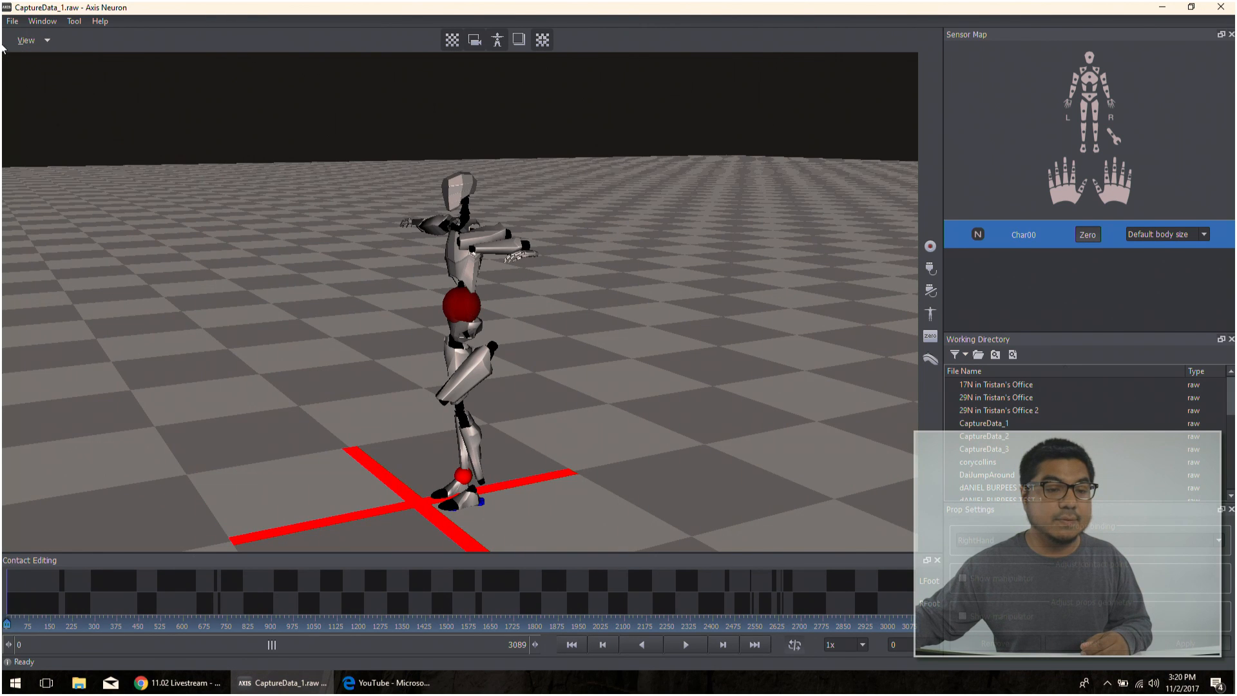
{"action": "left_click", "coordinate": [46, 40]}
{"action": "left_click", "coordinate": [46, 40]}
{"action": "left_click", "coordinate": [43, 44]}
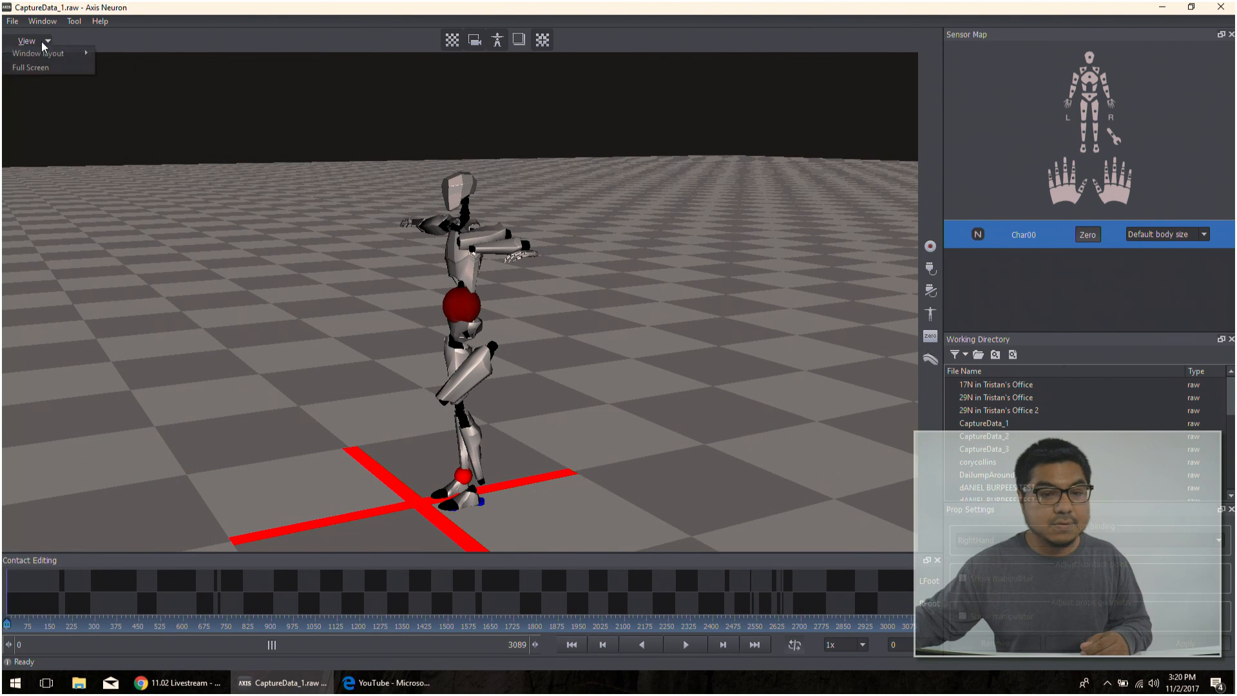
{"action": "left_click", "coordinate": [264, 27]}
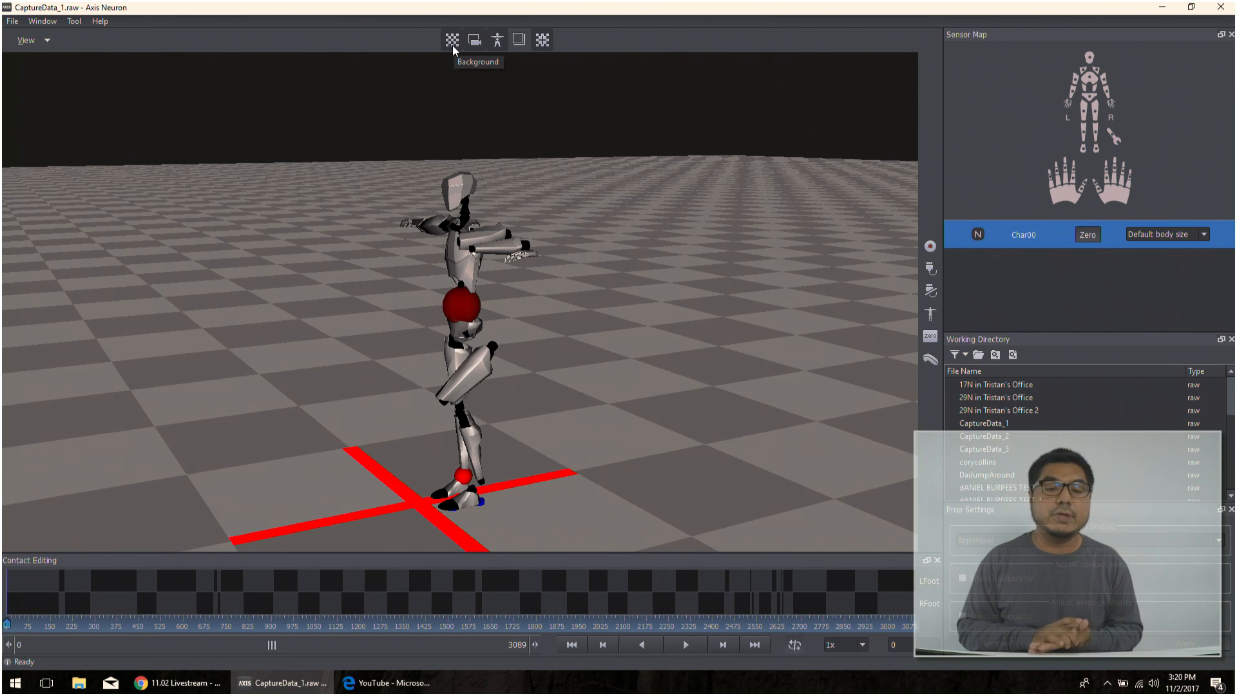
- Toggle the scene's checkered background off and on repeatedly, leaving it turned on
{"action": "left_click", "coordinate": [452, 46]}
{"action": "left_click", "coordinate": [452, 46]}
{"action": "left_click", "coordinate": [452, 45]}
{"action": "left_click", "coordinate": [452, 45]}
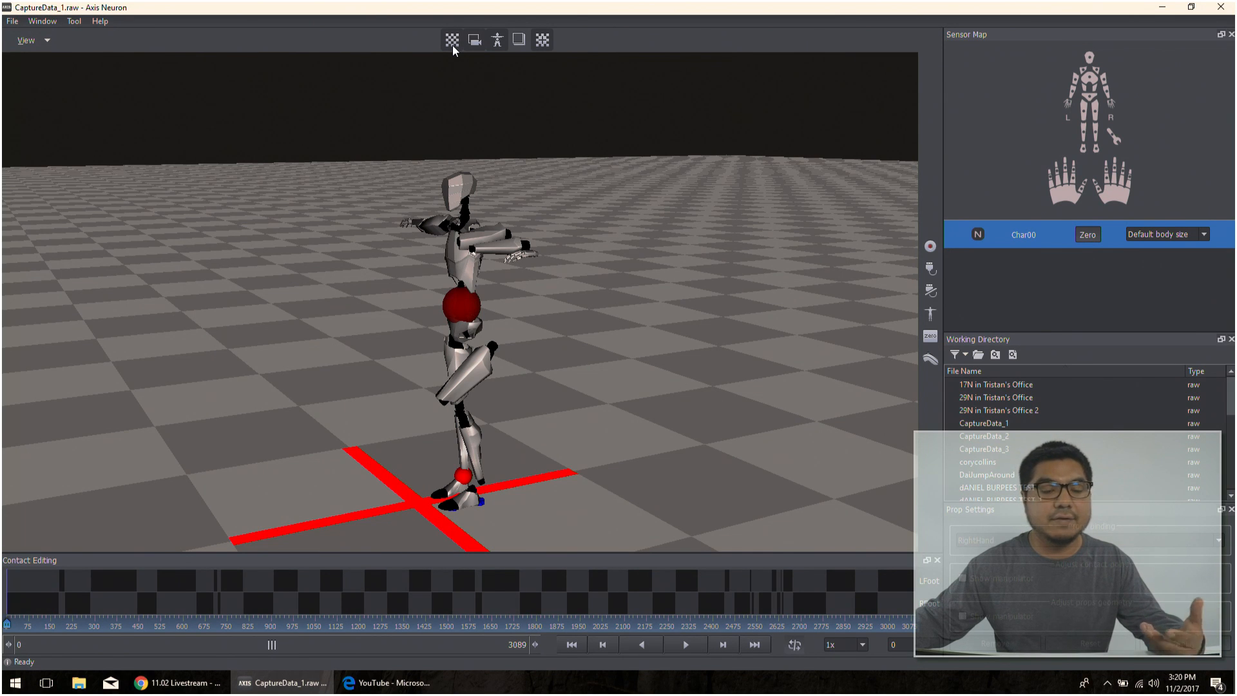
{"action": "left_click", "coordinate": [452, 46]}
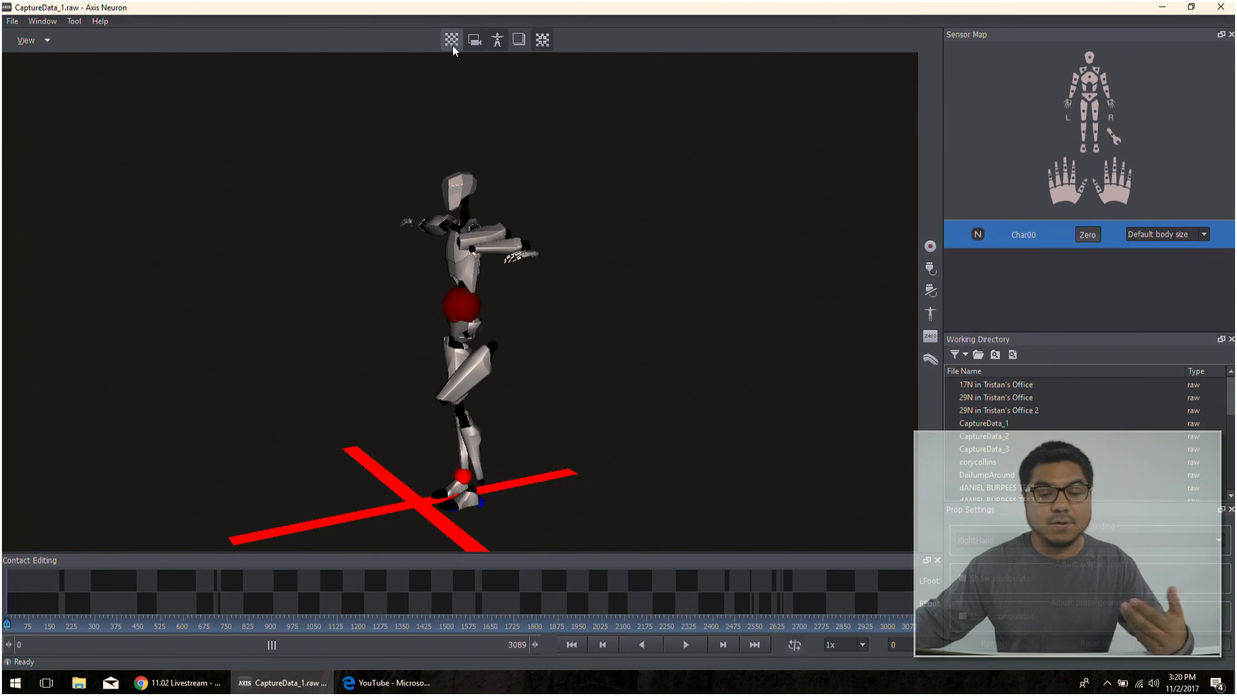
{"action": "left_click", "coordinate": [453, 45]}
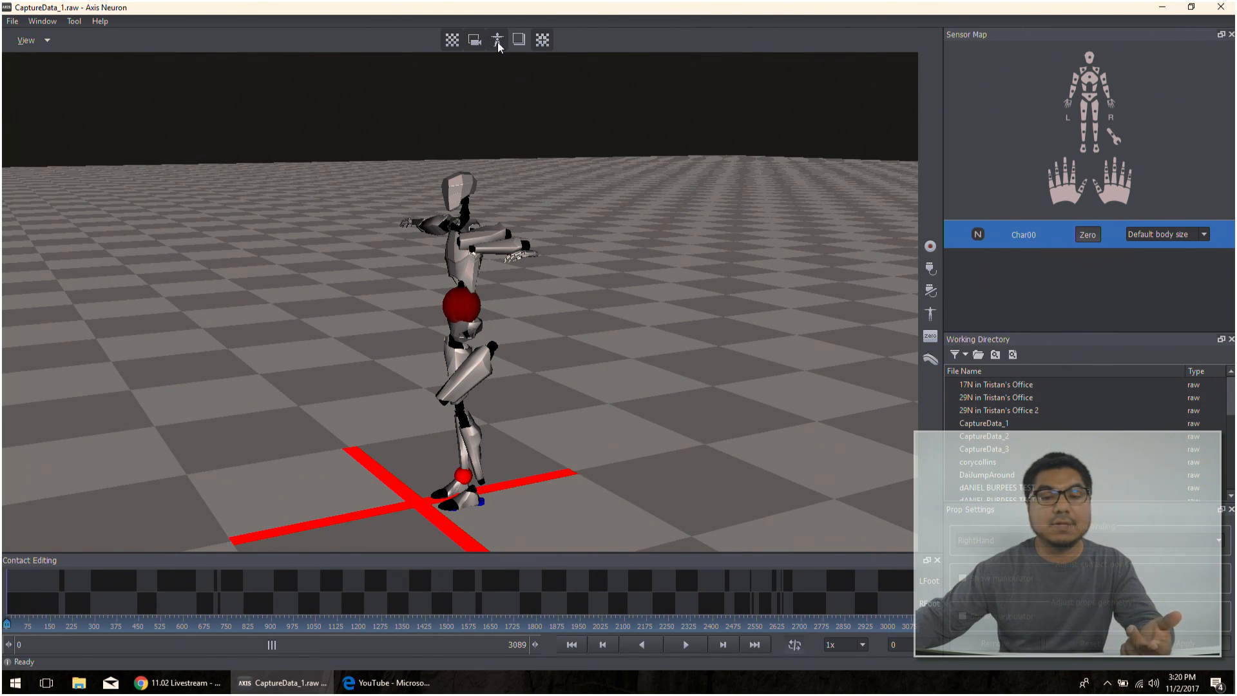
- Toggle the character model display option for the scene several times, leaving the character shown
{"action": "left_click", "coordinate": [497, 41]}
{"action": "left_click", "coordinate": [497, 41]}
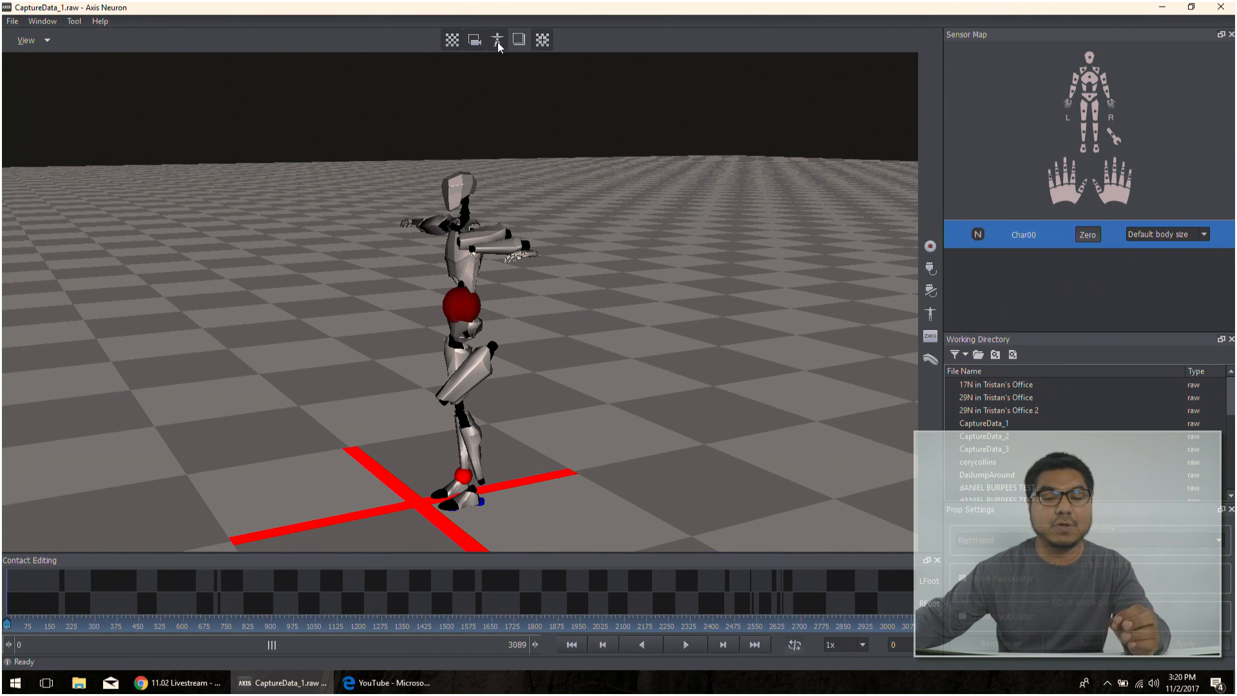
{"action": "left_click", "coordinate": [497, 41]}
{"action": "left_click", "coordinate": [498, 41]}
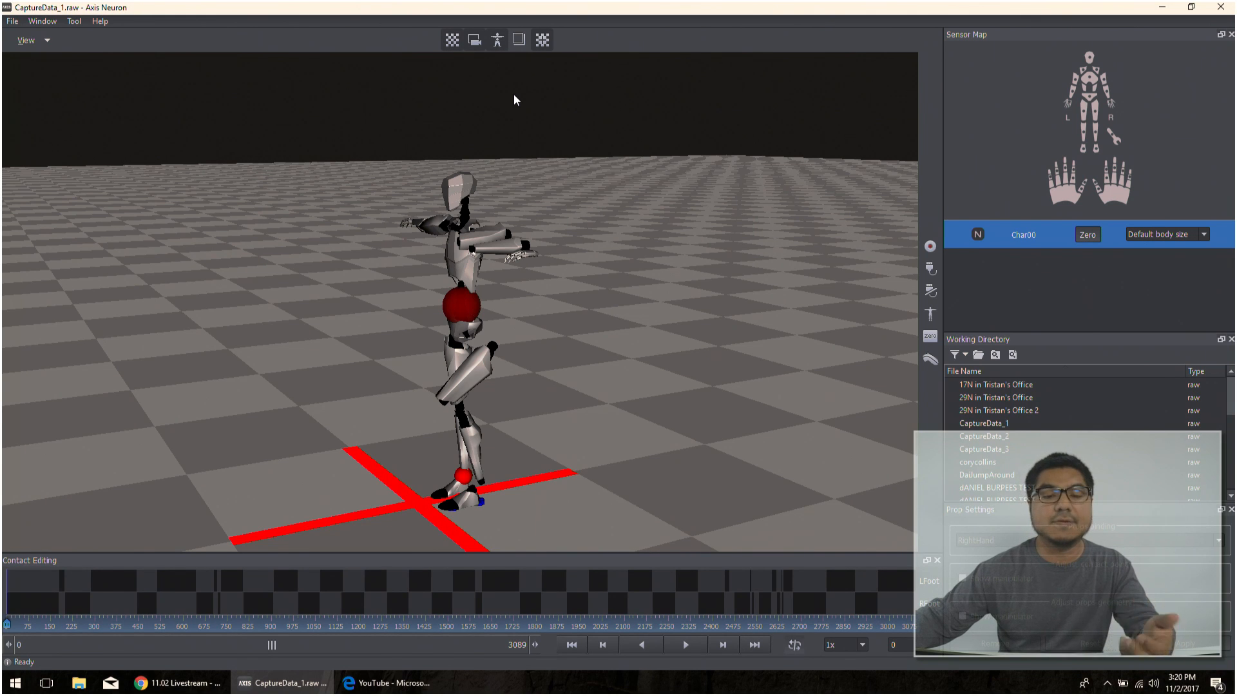
{"action": "left_click", "coordinate": [497, 42]}
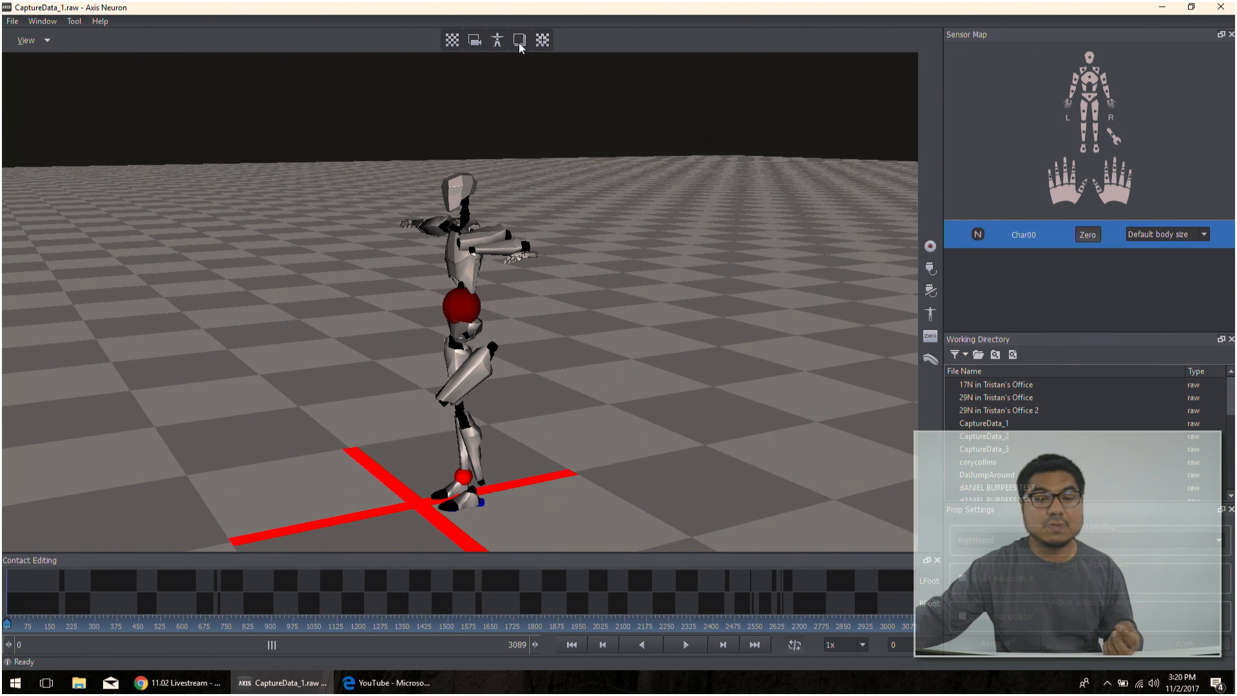
- Toggle the red origin marker off and on beneath the character, leaving it turned on
{"action": "scroll", "coordinate": [500, 96], "scroll_direction": "down", "scroll_amount": 5}
{"action": "scroll", "coordinate": [500, 95], "scroll_direction": "up", "scroll_amount": 3}
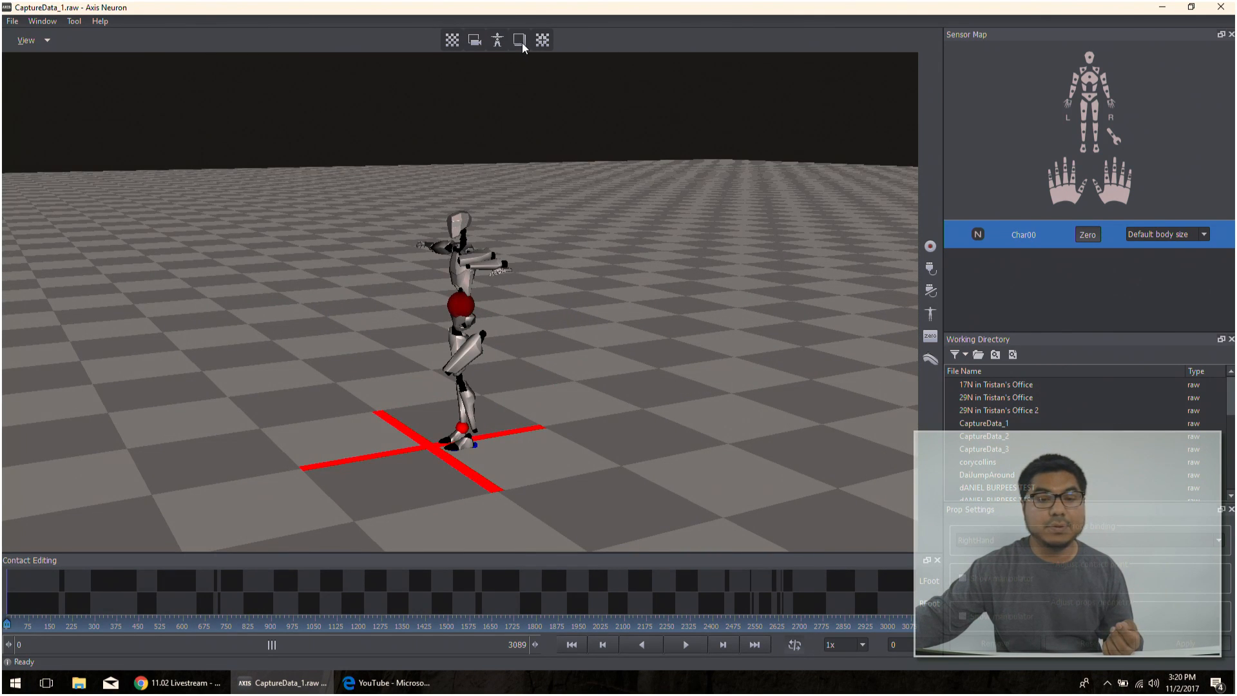
{"action": "left_click_drag", "start_coordinate": [618, 199], "coordinate": [408, 230]}
{"action": "middle_click_drag", "start_coordinate": [408, 232], "coordinate": [509, 201]}
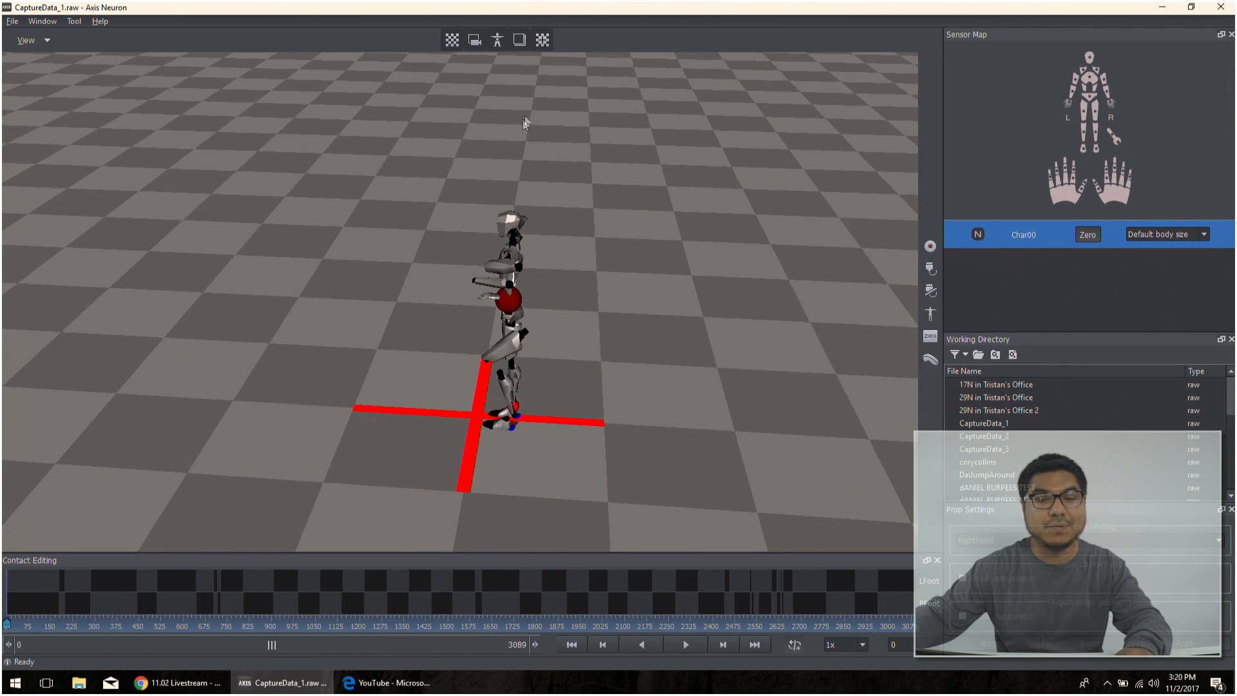
{"action": "left_click_drag", "start_coordinate": [525, 115], "coordinate": [685, 92]}
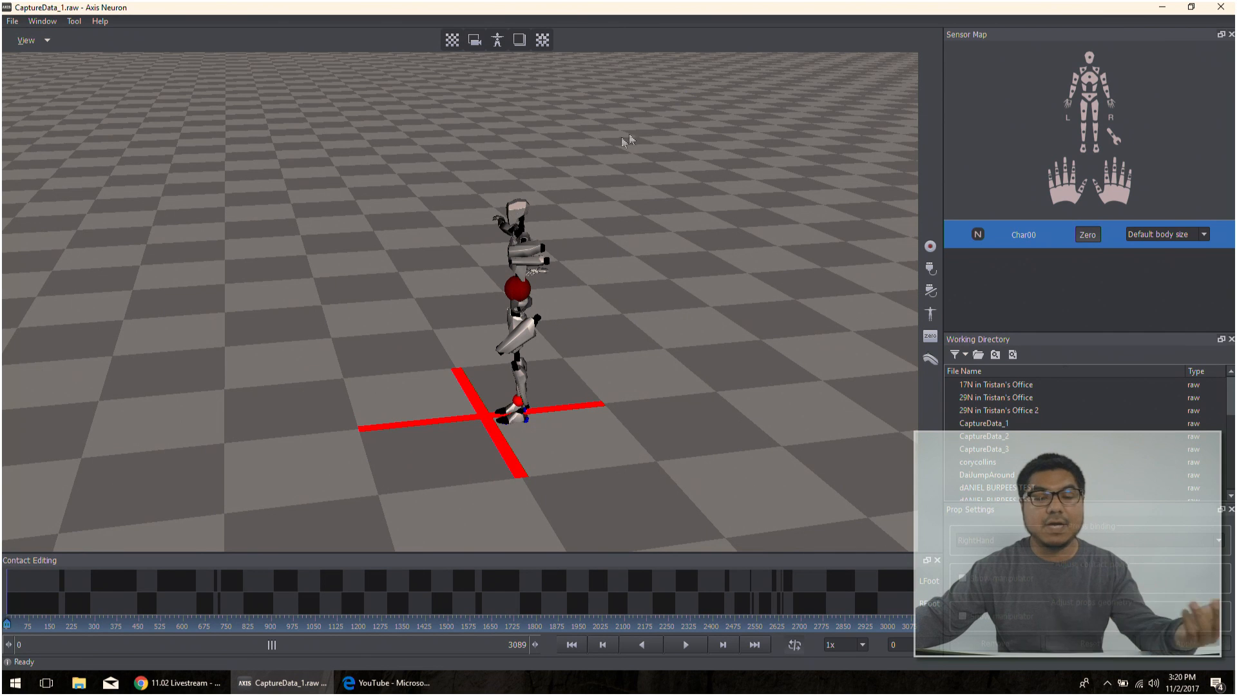
{"action": "left_click", "coordinate": [541, 40]}
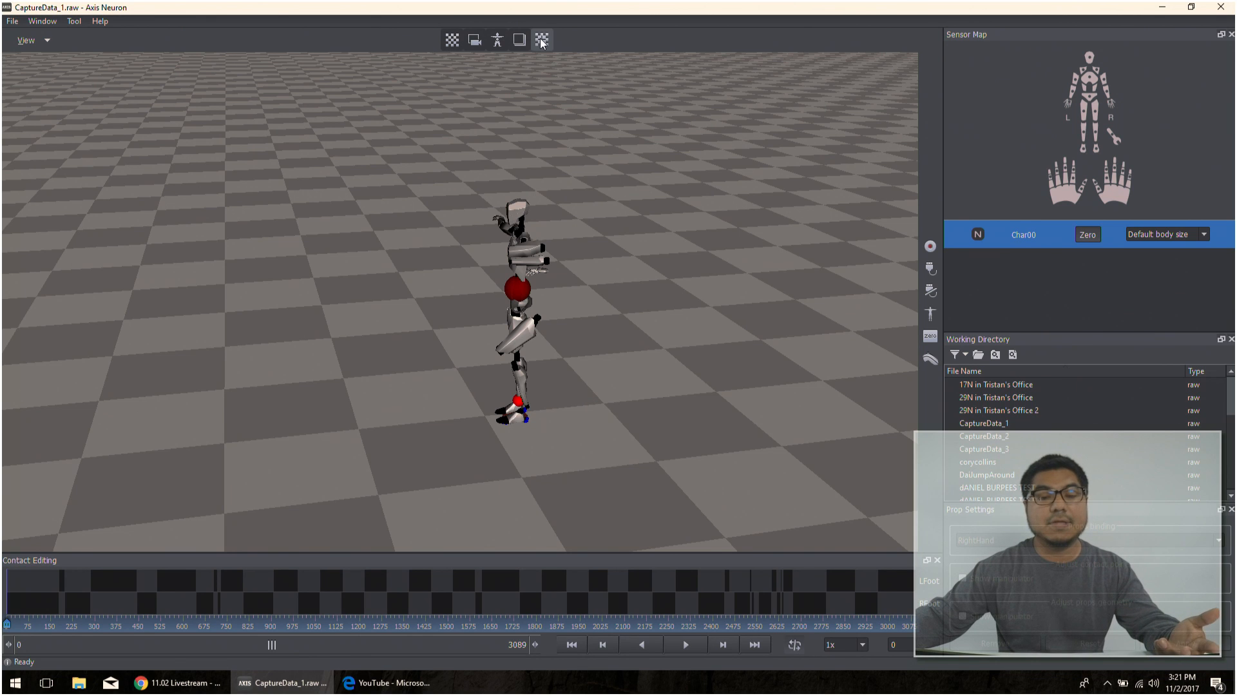
{"action": "left_click", "coordinate": [541, 40]}
{"action": "left_click", "coordinate": [541, 40]}
{"action": "left_click", "coordinate": [541, 40]}
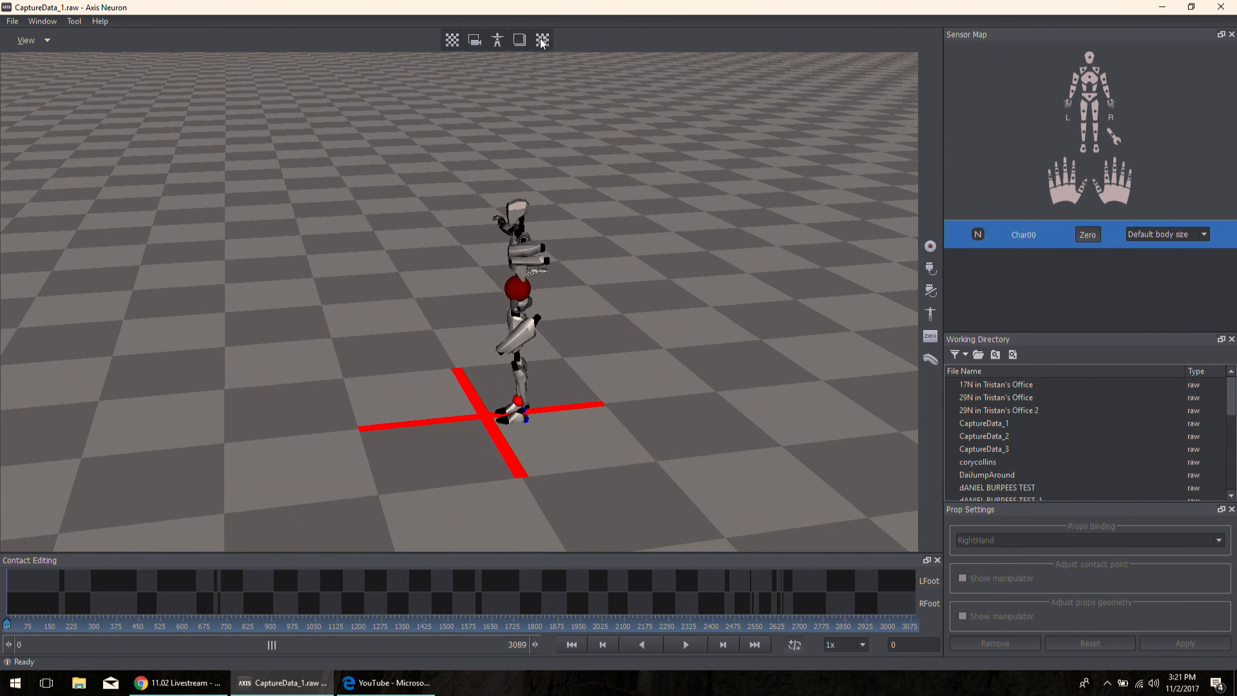
- Toggle the last of the scene's display options off and back on
{"action": "left_click", "coordinate": [542, 41]}
{"action": "left_click", "coordinate": [543, 43]}
- Try two of the motion capture commands, including recording, and dismiss the warning dialog each time
{"action": "left_click", "coordinate": [930, 269]}
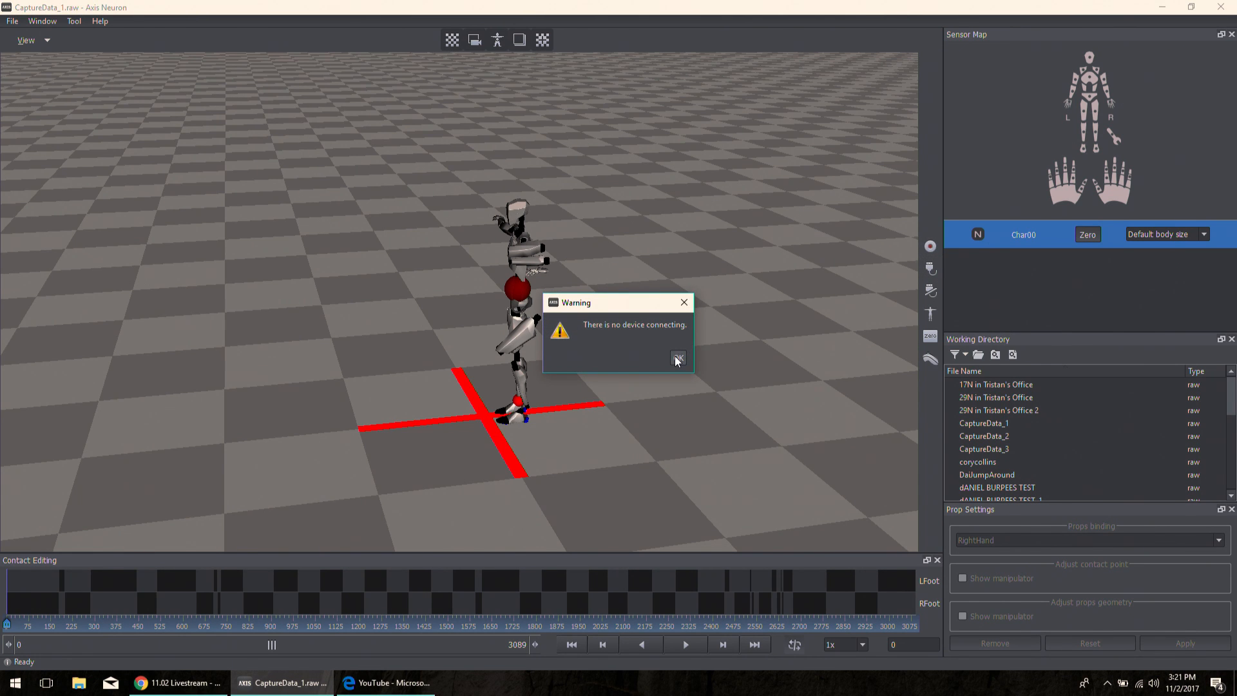
{"action": "left_click", "coordinate": [678, 358]}
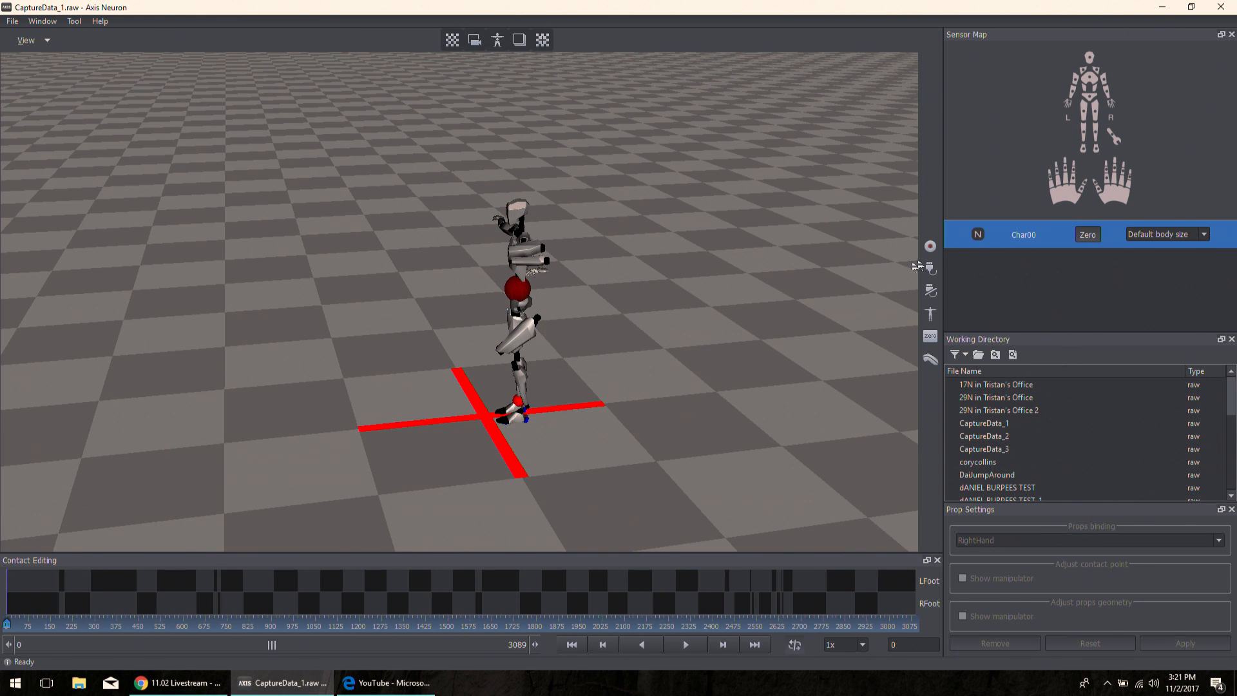
{"action": "left_click", "coordinate": [930, 250]}
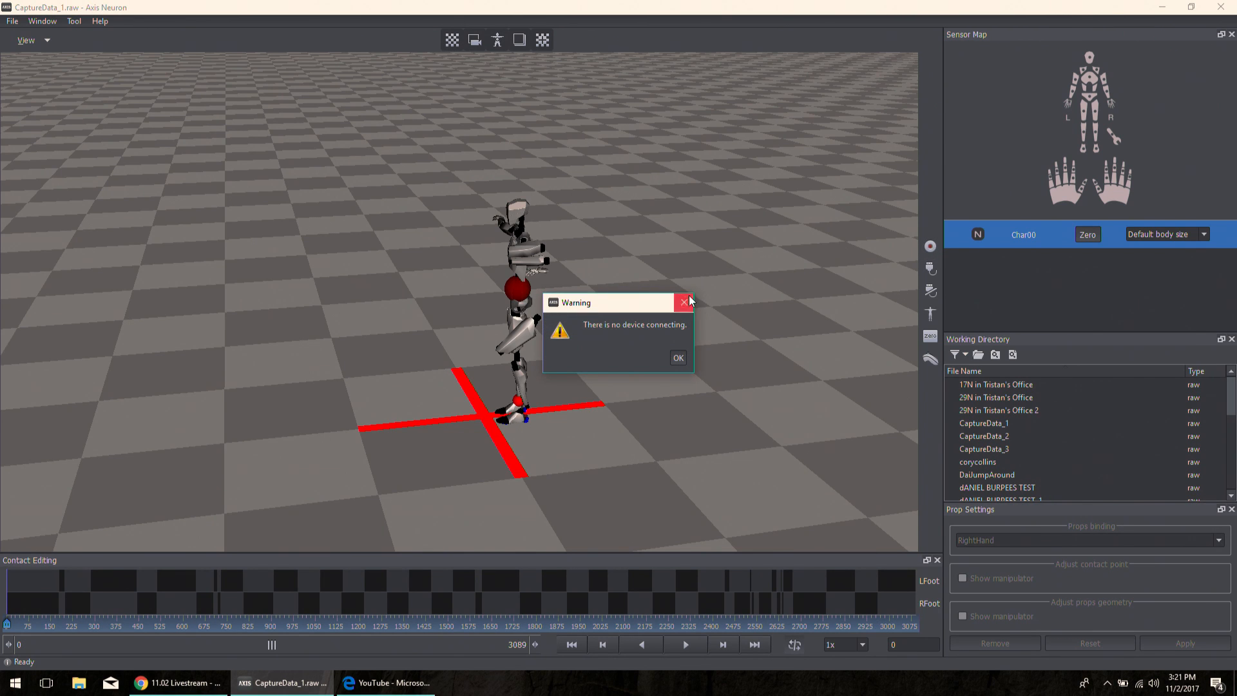
{"action": "left_click", "coordinate": [687, 298]}
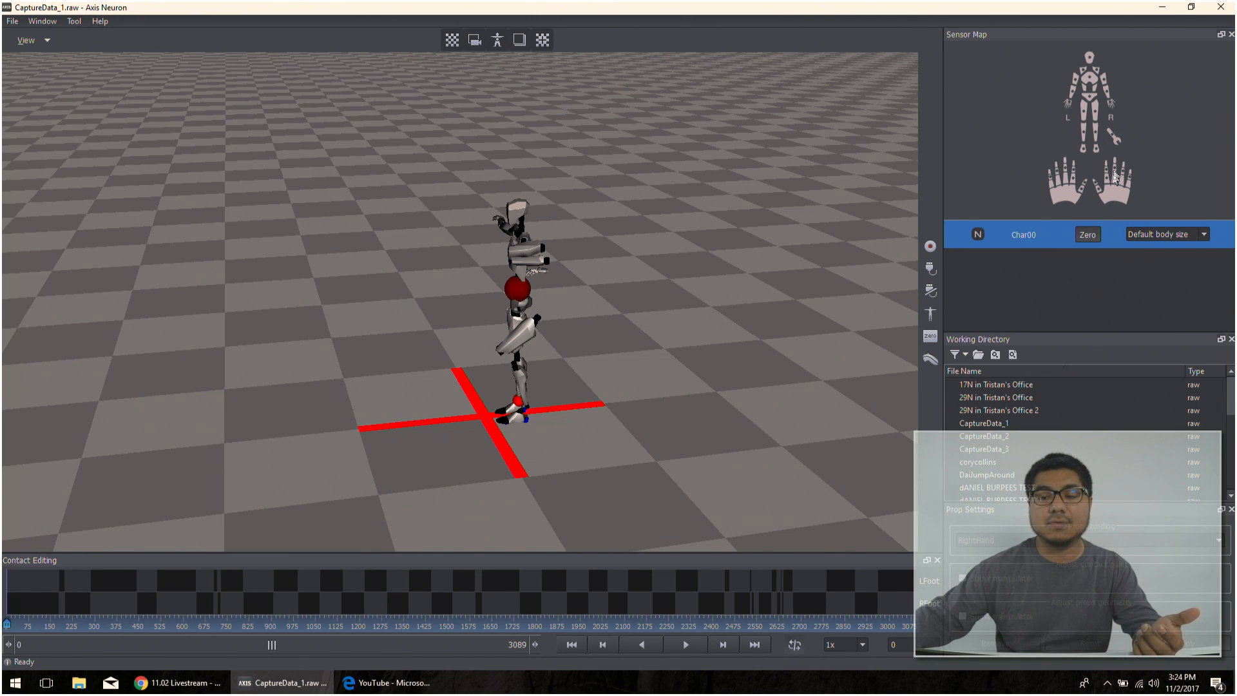
- Look through the character's female and male body size presets, keeping Default body size
{"action": "left_click", "coordinate": [1153, 234]}
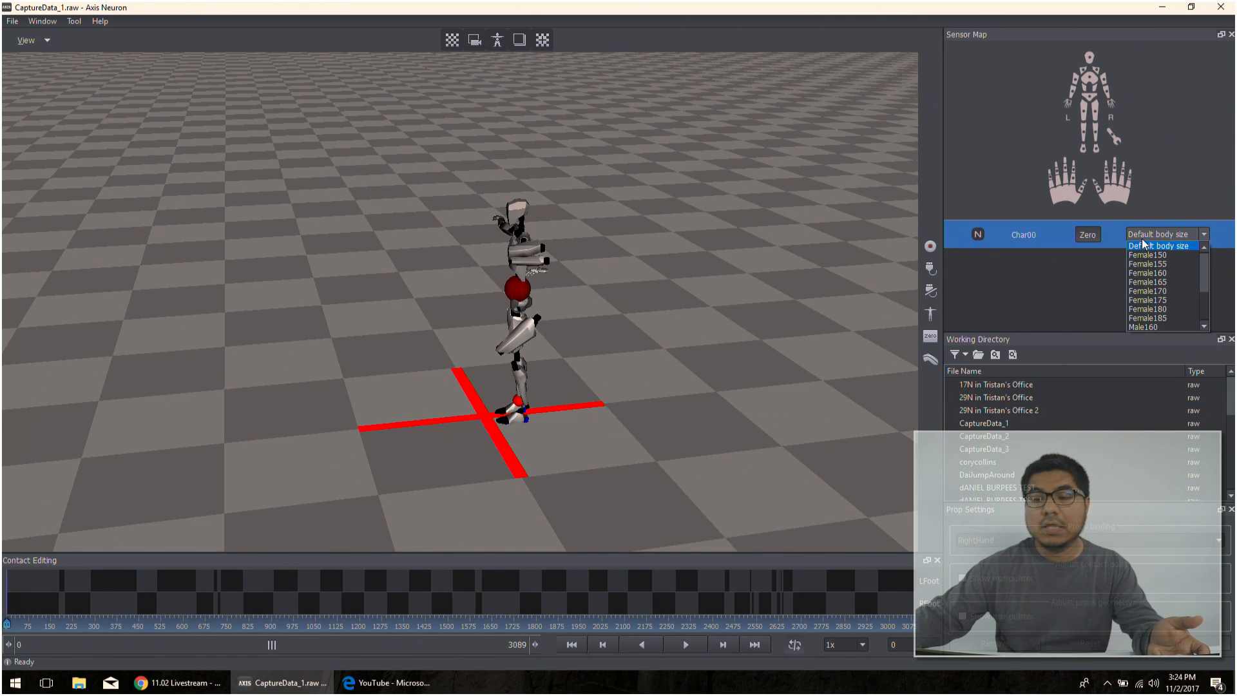
{"action": "scroll", "coordinate": [1154, 261], "scroll_direction": "down", "scroll_amount": 2}
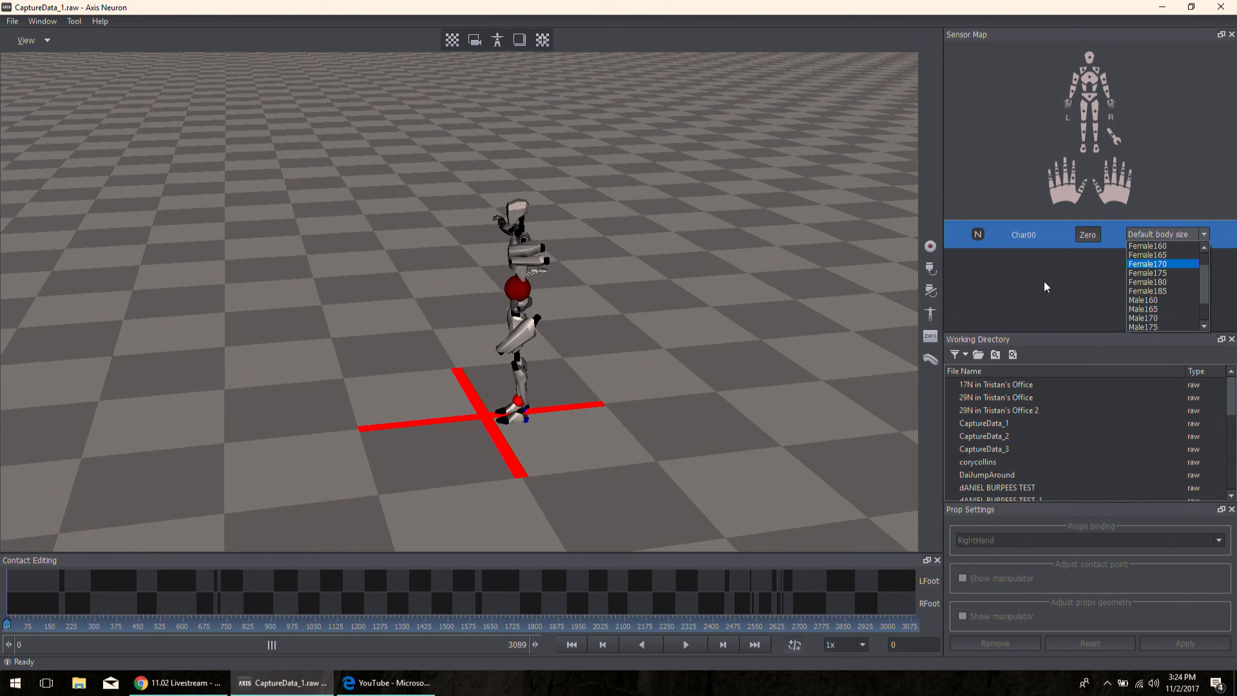
{"action": "left_click", "coordinate": [1097, 272]}
{"action": "left_click", "coordinate": [1168, 236]}
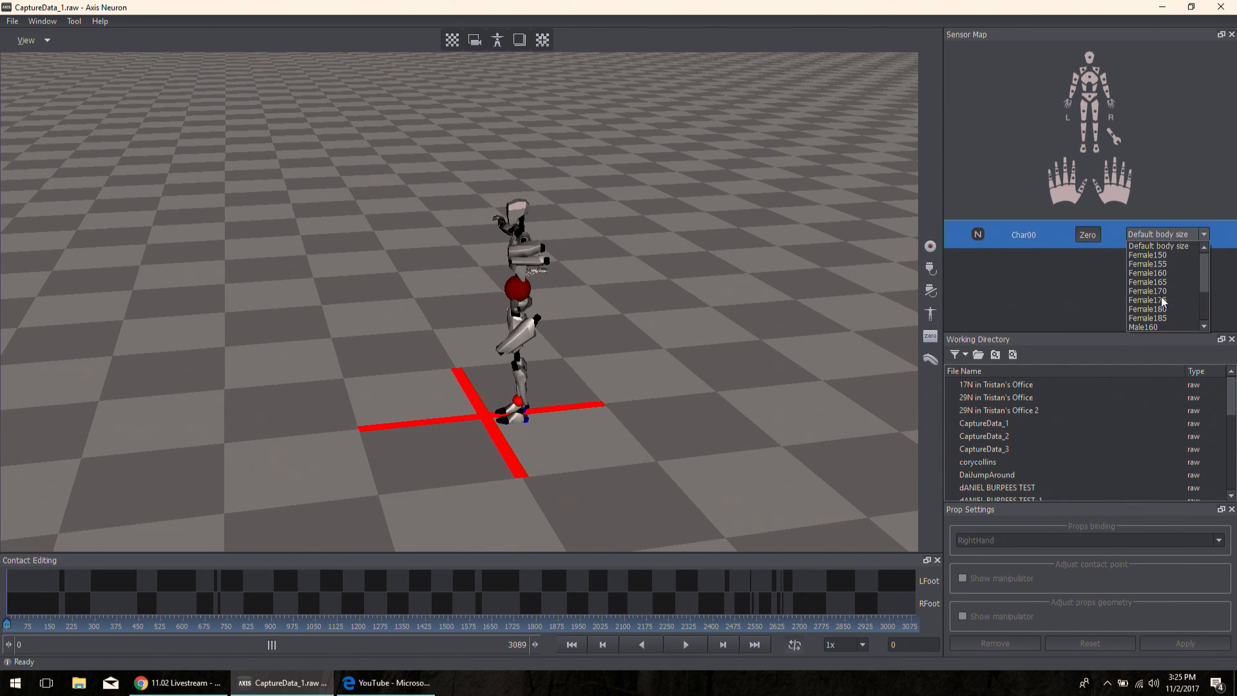
{"action": "left_click", "coordinate": [1116, 288]}
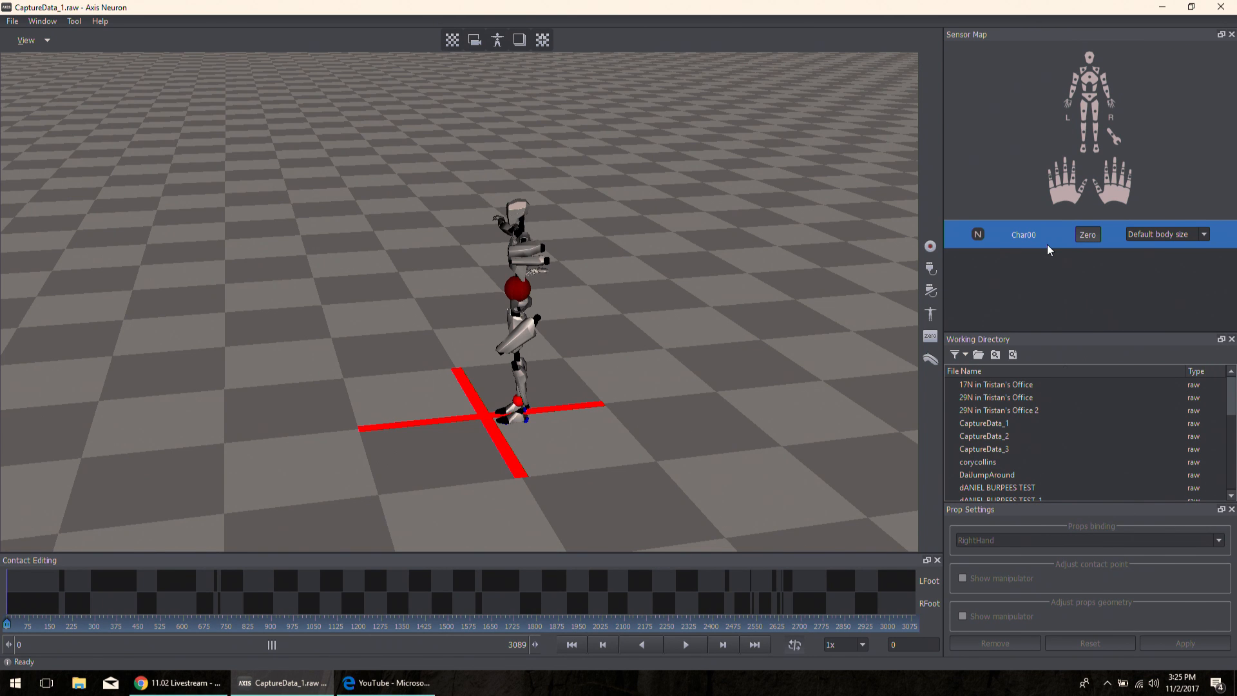
- Rename the actor Char00 in the Sensor Map with the performer's first name
{"action": "double_click", "coordinate": [1033, 233]}
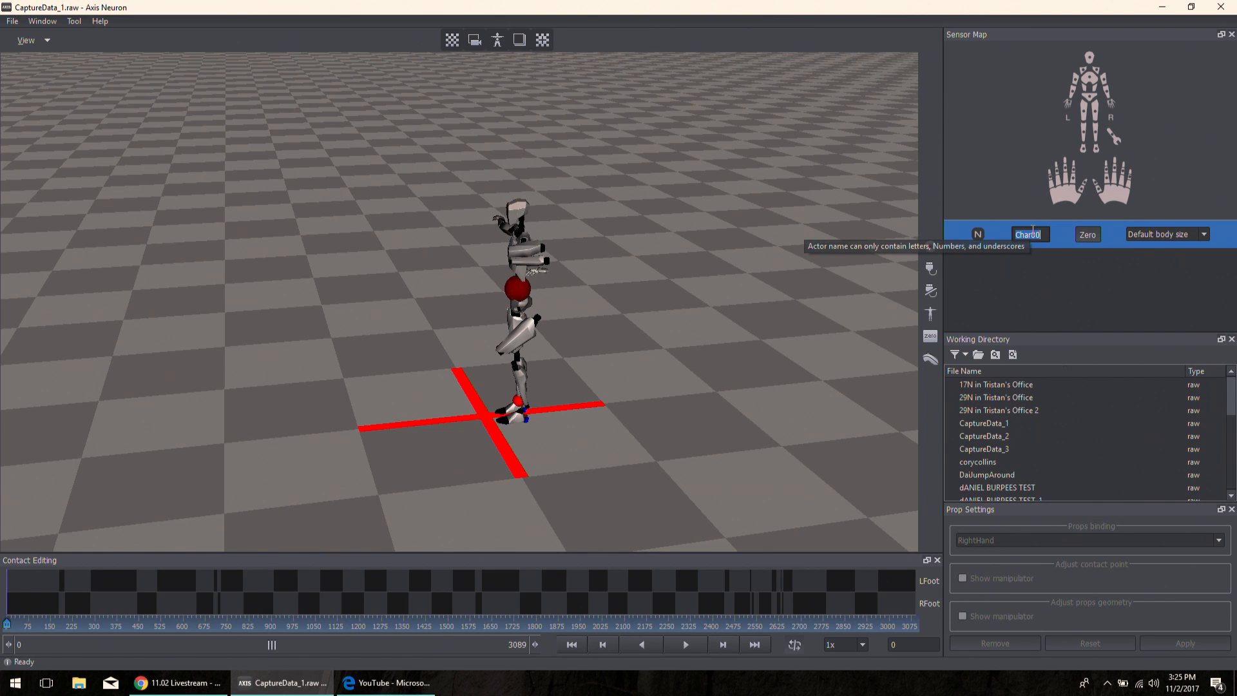
{"action": "type", "text": "Daniel"}
{"action": "key", "text": "Return"}
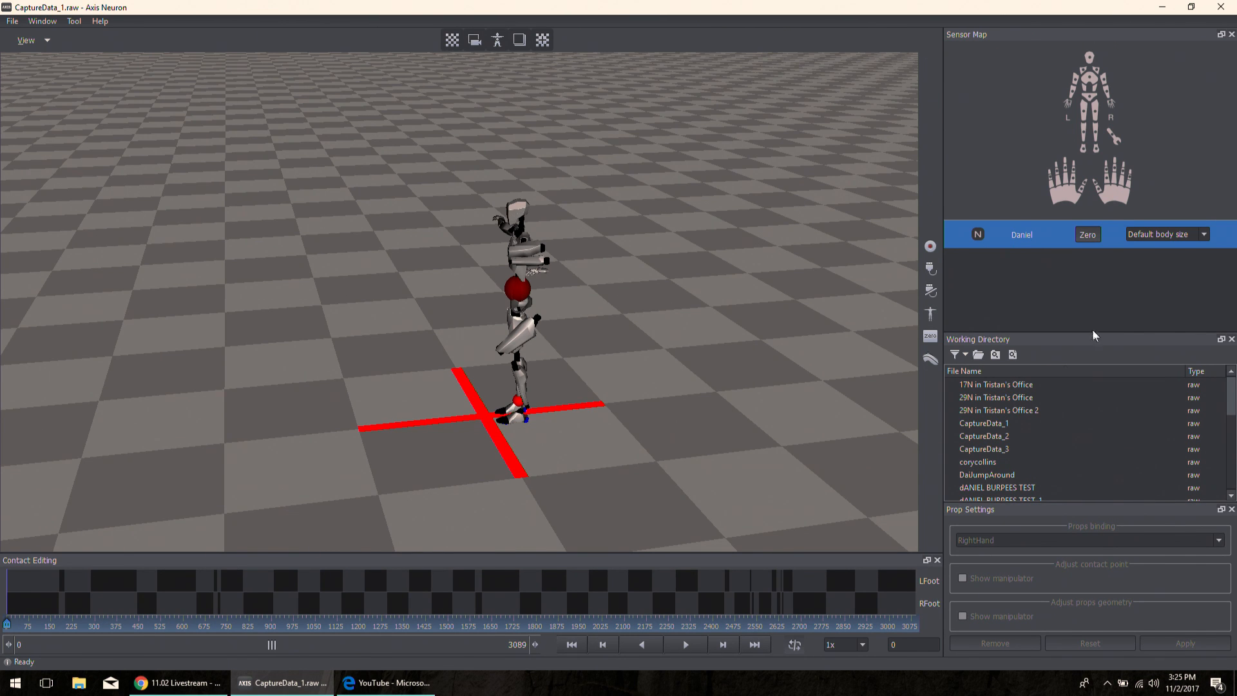
- Switch the workspace layout to Full Function
{"action": "left_click", "coordinate": [43, 21]}
{"action": "mouse_move", "coordinate": [63, 37]}
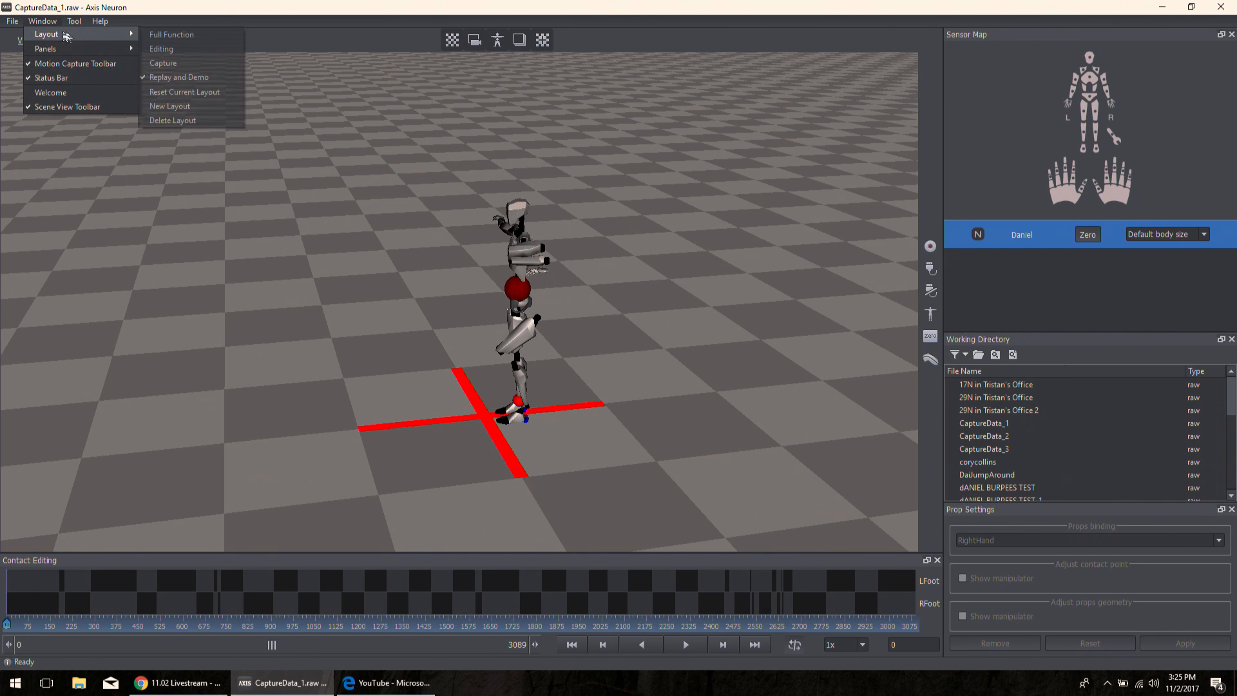
{"action": "left_click", "coordinate": [171, 36]}
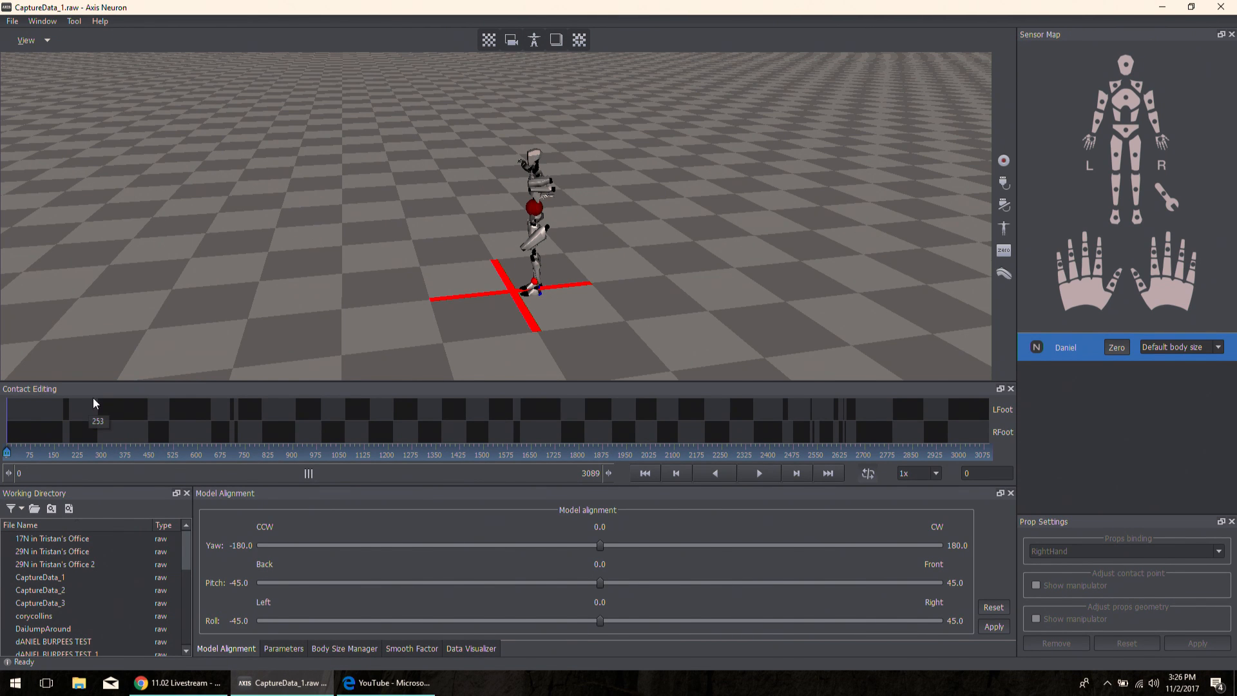
- Scrub back and forth through the Contact Editing timeline to review the foot contacts, stopping at frame 1343
{"action": "left_click", "coordinate": [80, 451]}
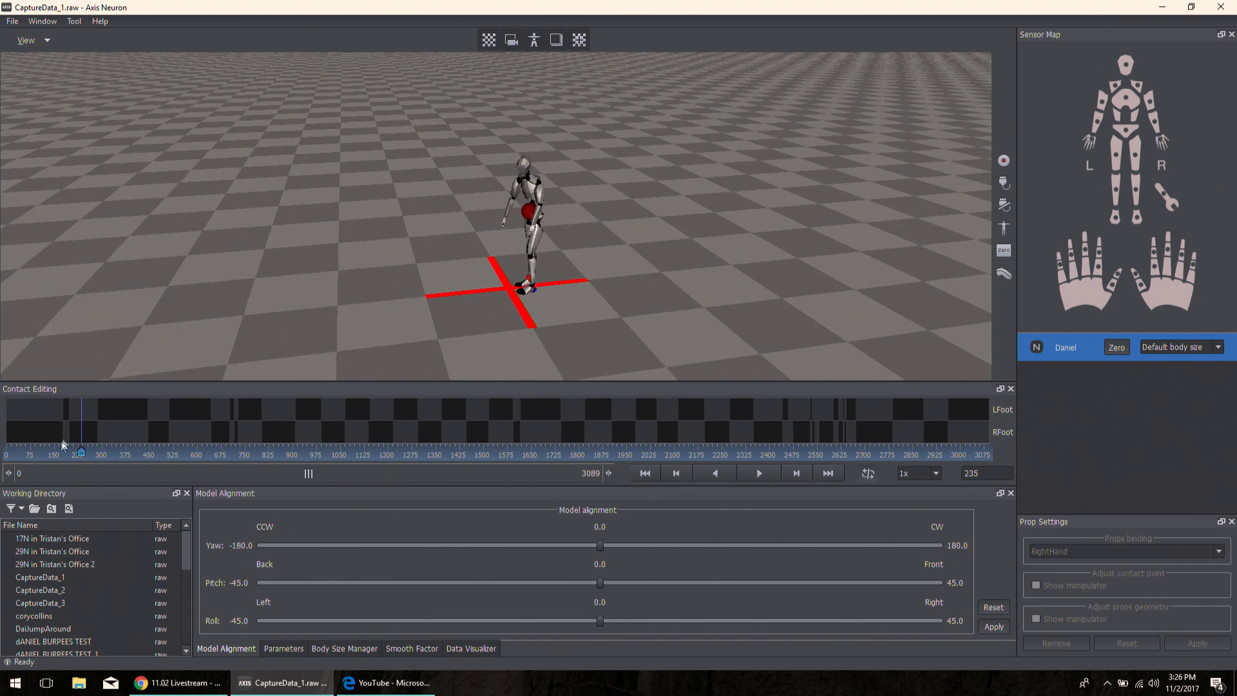
{"action": "left_click_drag", "start_coordinate": [79, 451], "coordinate": [281, 388]}
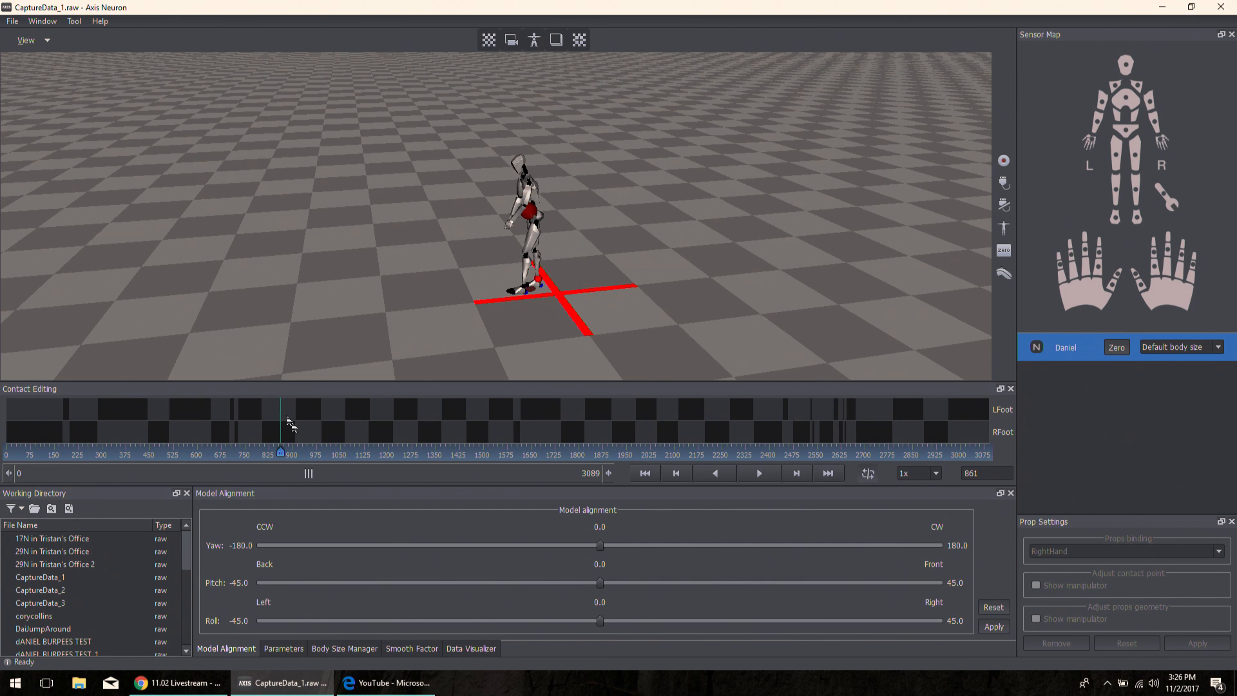
{"action": "left_click_drag", "start_coordinate": [283, 455], "coordinate": [191, 460]}
{"action": "left_click_drag", "start_coordinate": [153, 461], "coordinate": [434, 458]}
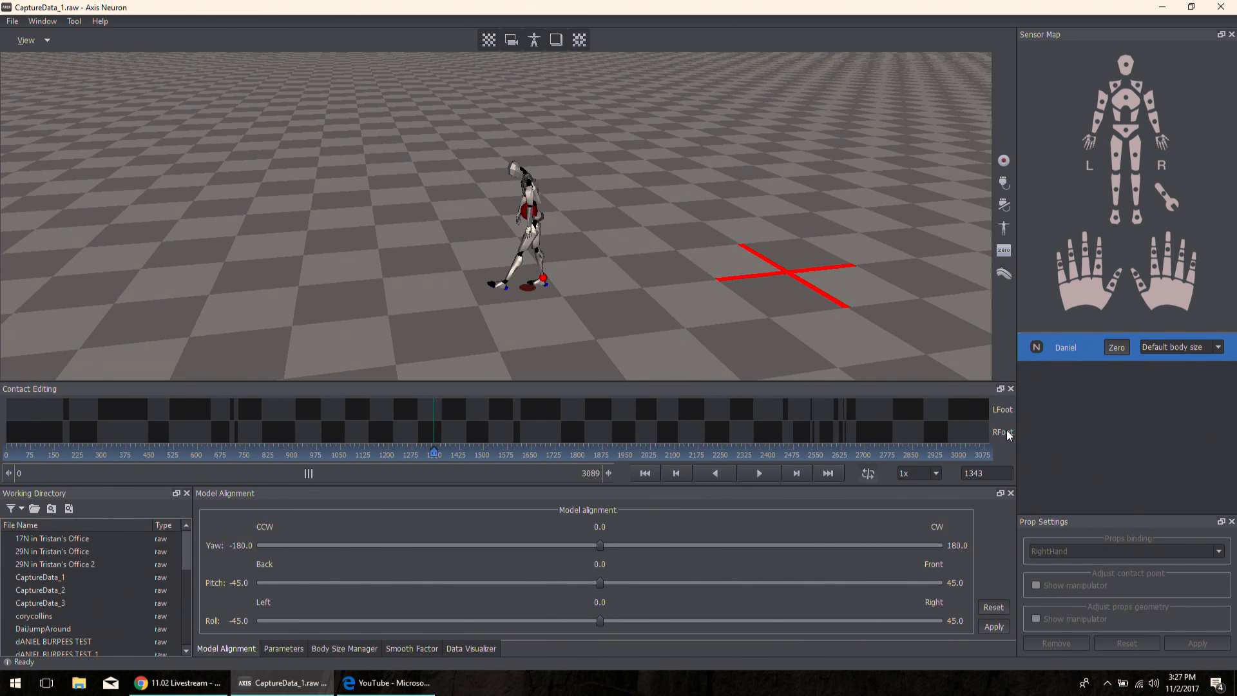
- Enable the Hands and Hip contact points in the contact parameters
{"action": "left_click", "coordinate": [282, 651]}
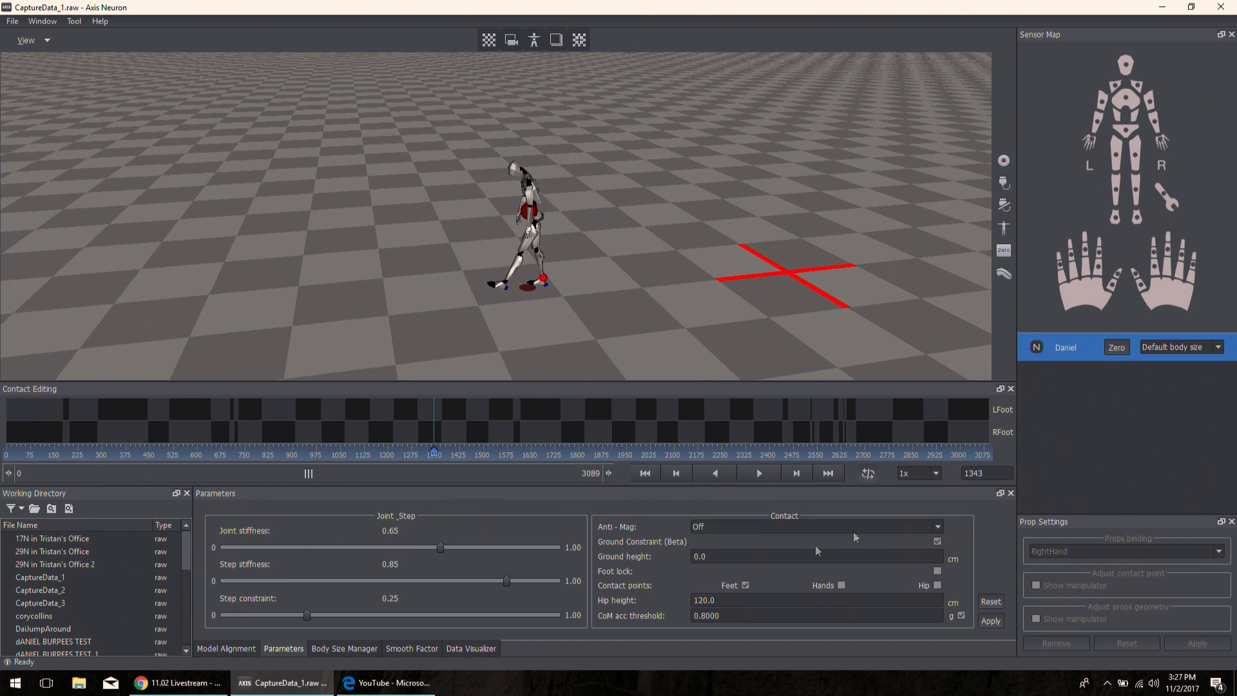
{"action": "left_click", "coordinate": [840, 585]}
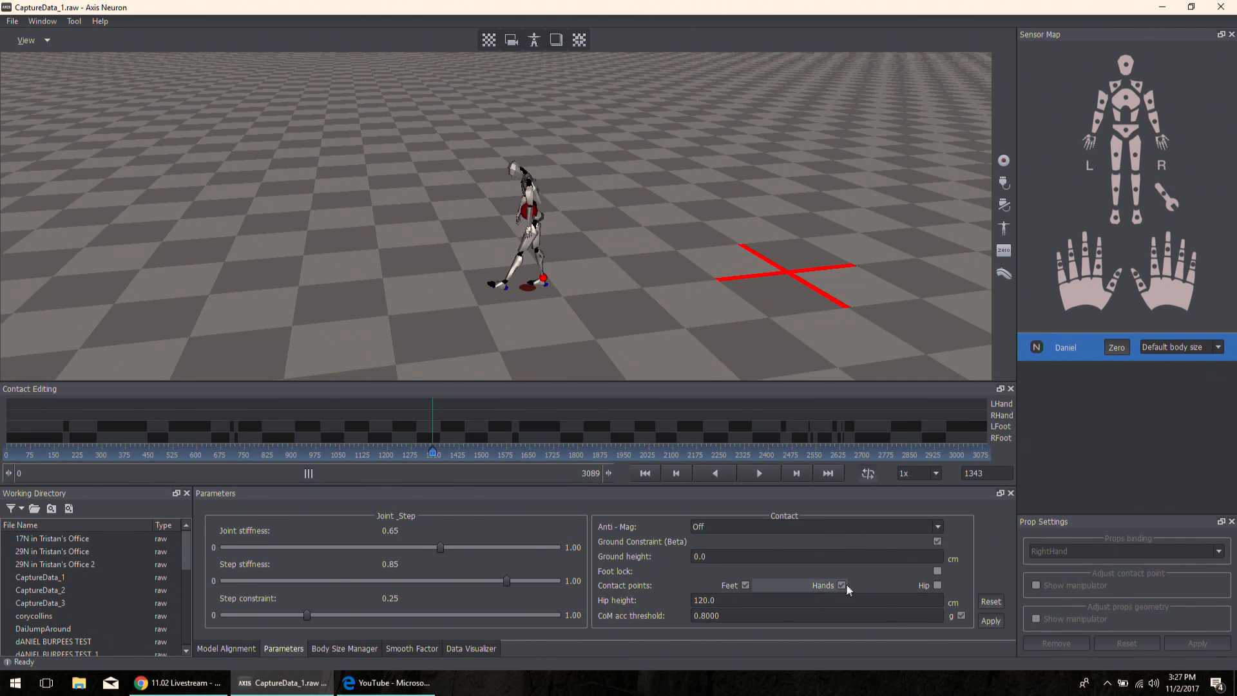
{"action": "left_click", "coordinate": [937, 585]}
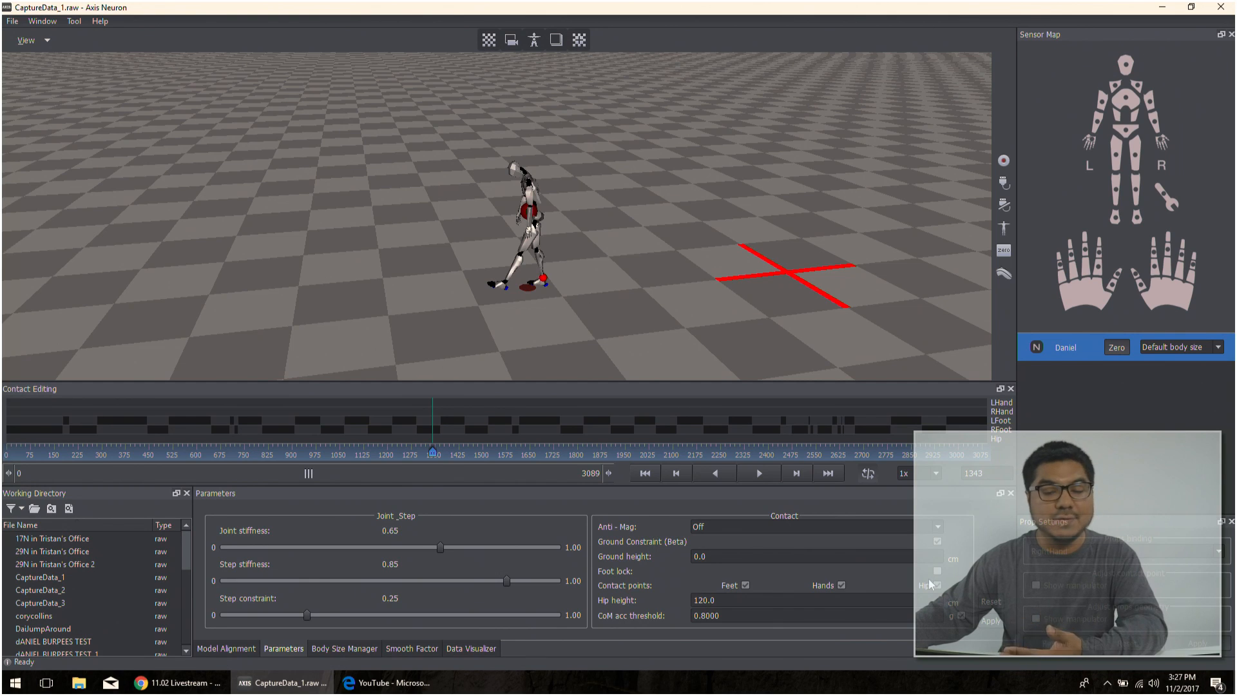
- Scrub the contact timeline with its hand and hip rows forward to about frame 2334
{"action": "left_click", "coordinate": [135, 413]}
{"action": "mouse_move", "coordinate": [135, 443]}
{"action": "left_mouse_down"}
{"action": "mouse_move", "coordinate": [102, 450]}
{"action": "mouse_move", "coordinate": [872, 440]}
{"action": "mouse_move", "coordinate": [409, 438]}
{"action": "mouse_move", "coordinate": [724, 444]}
{"action": "mouse_move", "coordinate": [752, 461]}
{"action": "left_mouse_up"}
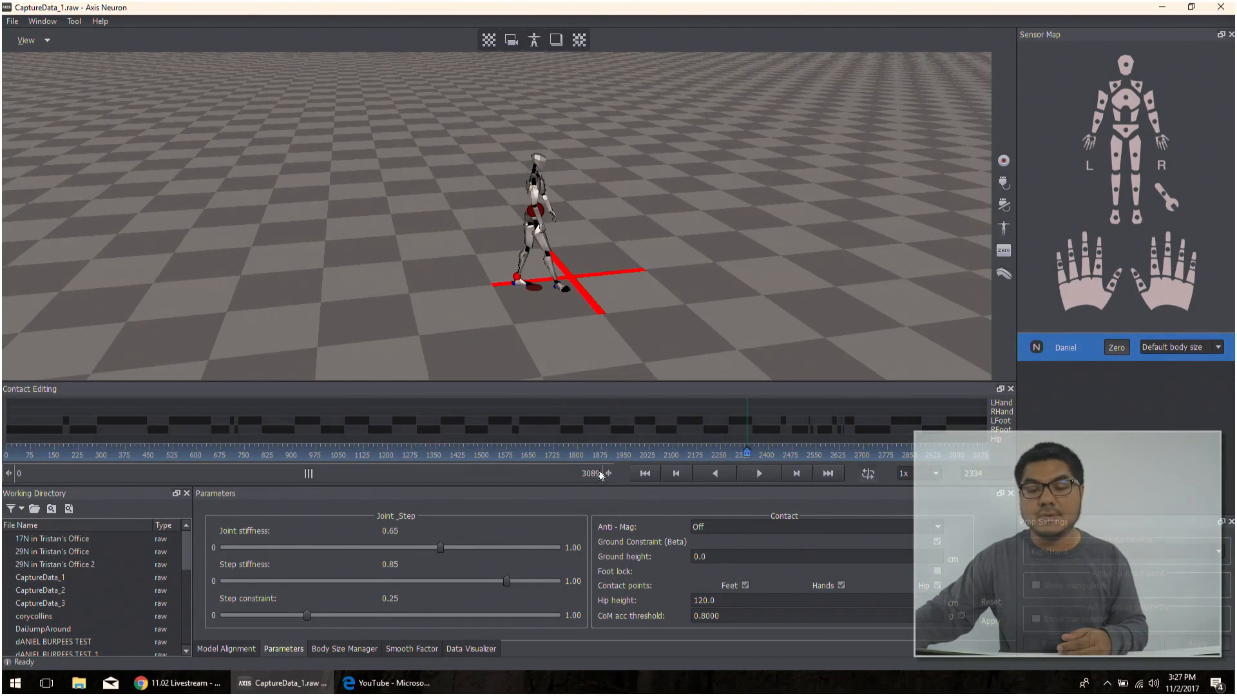
- Narrow the timeline range to end at frame 1010, scrub to frame 480, and restore the range end to 3089
{"action": "left_click_drag", "start_coordinate": [609, 473], "coordinate": [221, 473]}
{"action": "left_click", "coordinate": [285, 444]}
{"action": "mouse_move", "coordinate": [286, 447]}
{"action": "left_mouse_down"}
{"action": "mouse_move", "coordinate": [238, 454]}
{"action": "mouse_move", "coordinate": [522, 450]}
{"action": "mouse_move", "coordinate": [378, 450]}
{"action": "mouse_move", "coordinate": [472, 450]}
{"action": "left_mouse_up"}
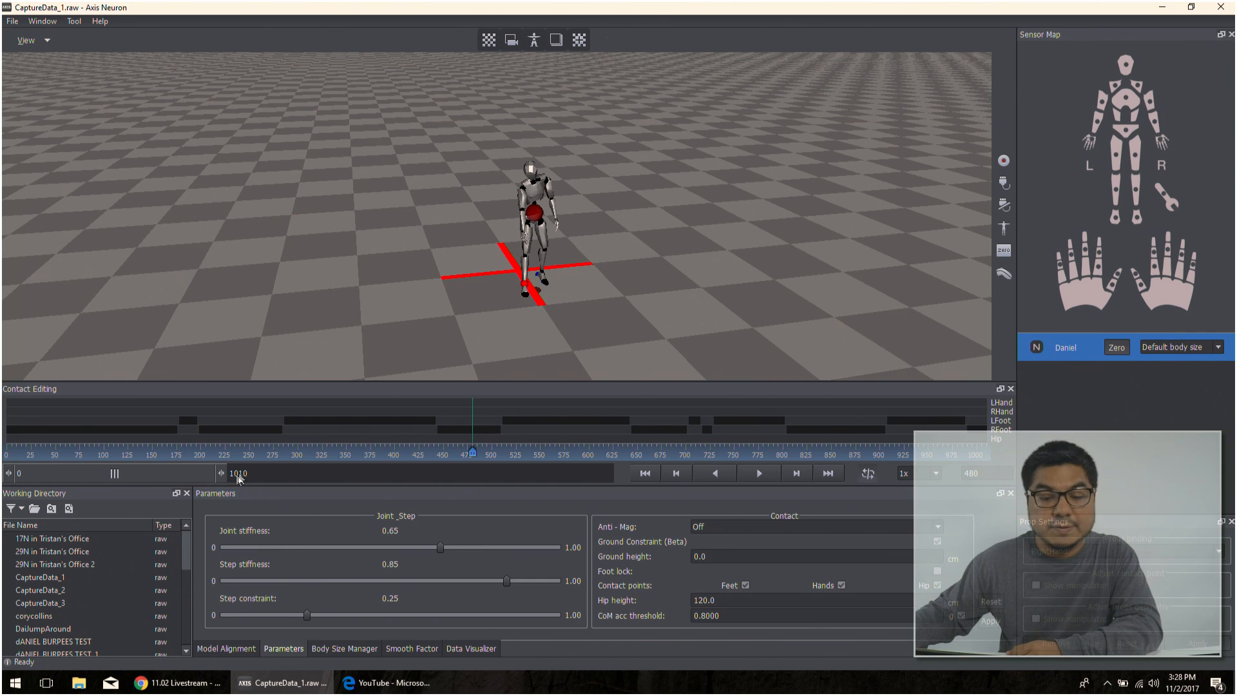
{"action": "left_click_drag", "start_coordinate": [222, 473], "coordinate": [631, 478]}
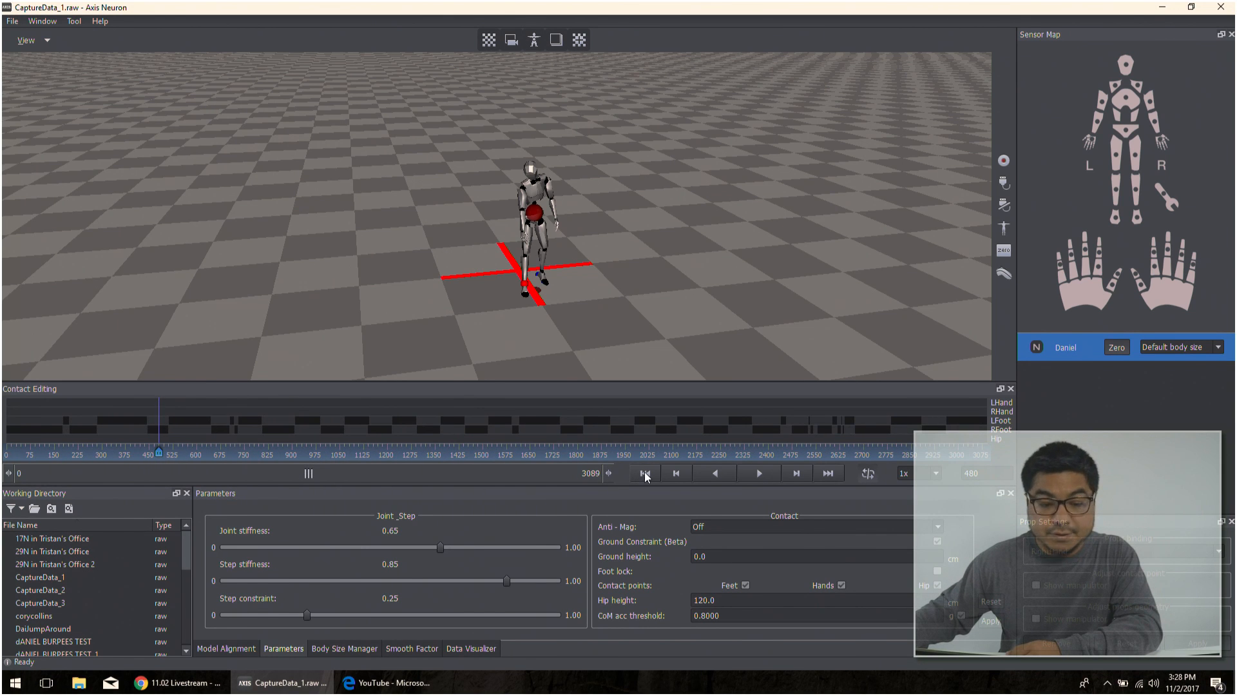
- Play the capture from its first frame and turn on looped playback
{"action": "left_click", "coordinate": [644, 473]}
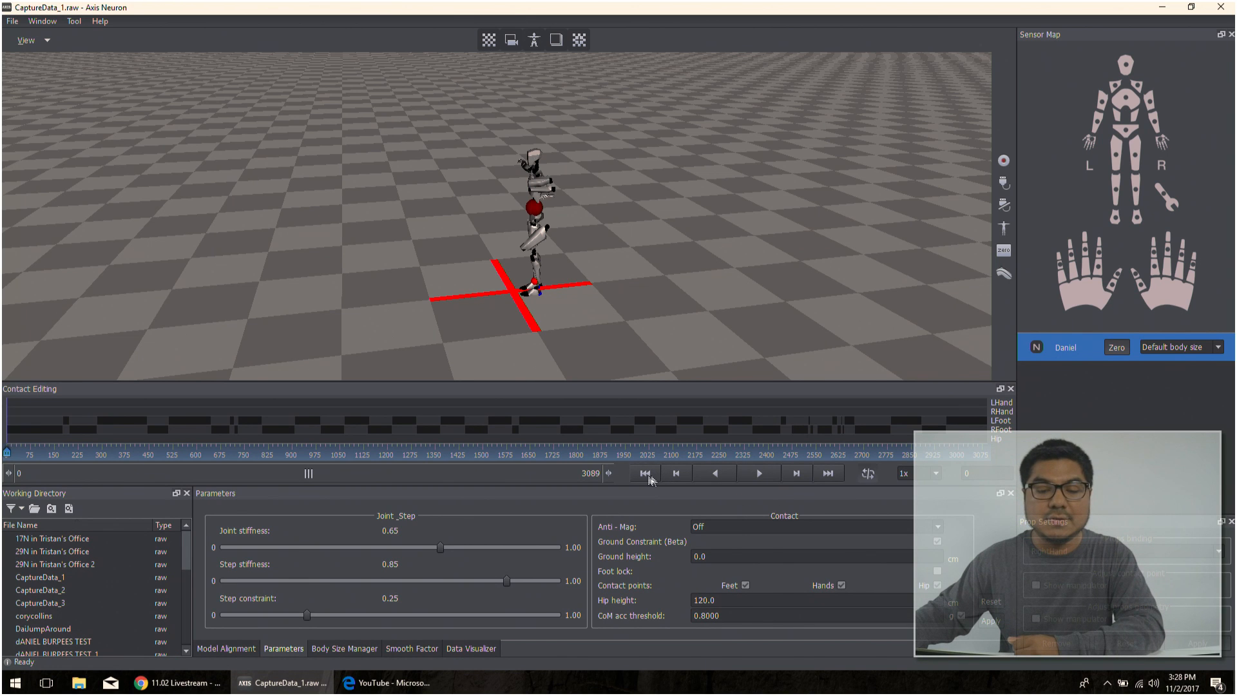
{"action": "left_click", "coordinate": [758, 473]}
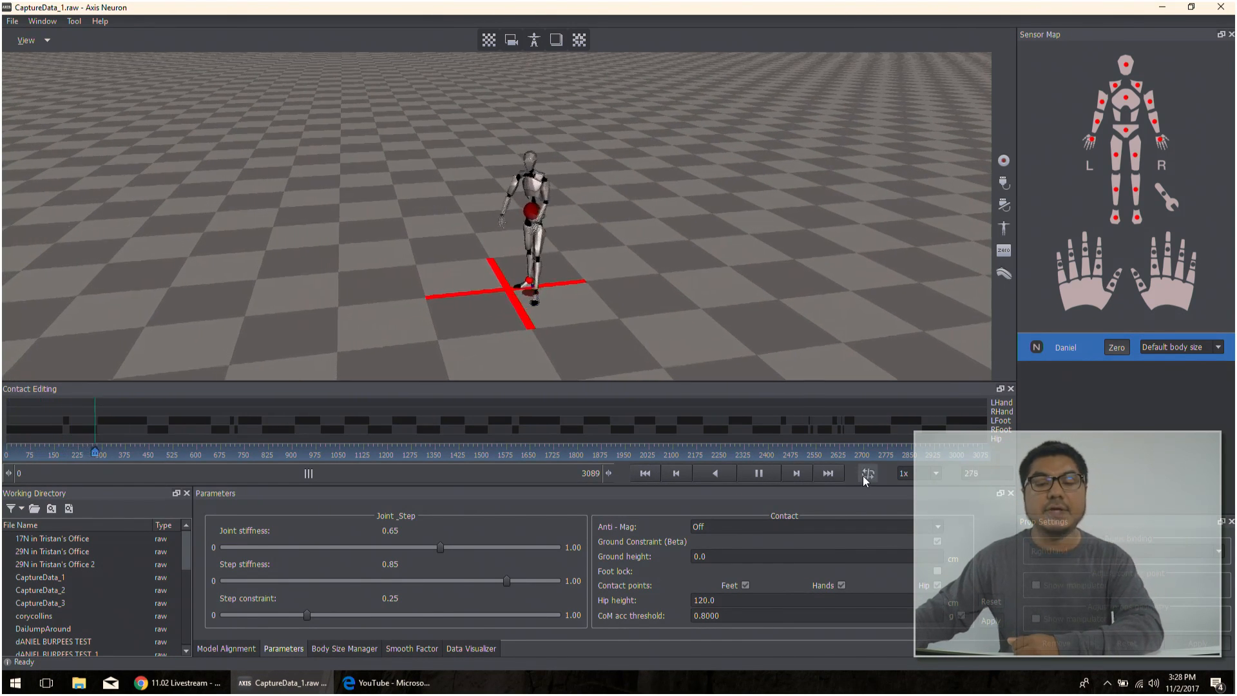
{"action": "left_click", "coordinate": [863, 475]}
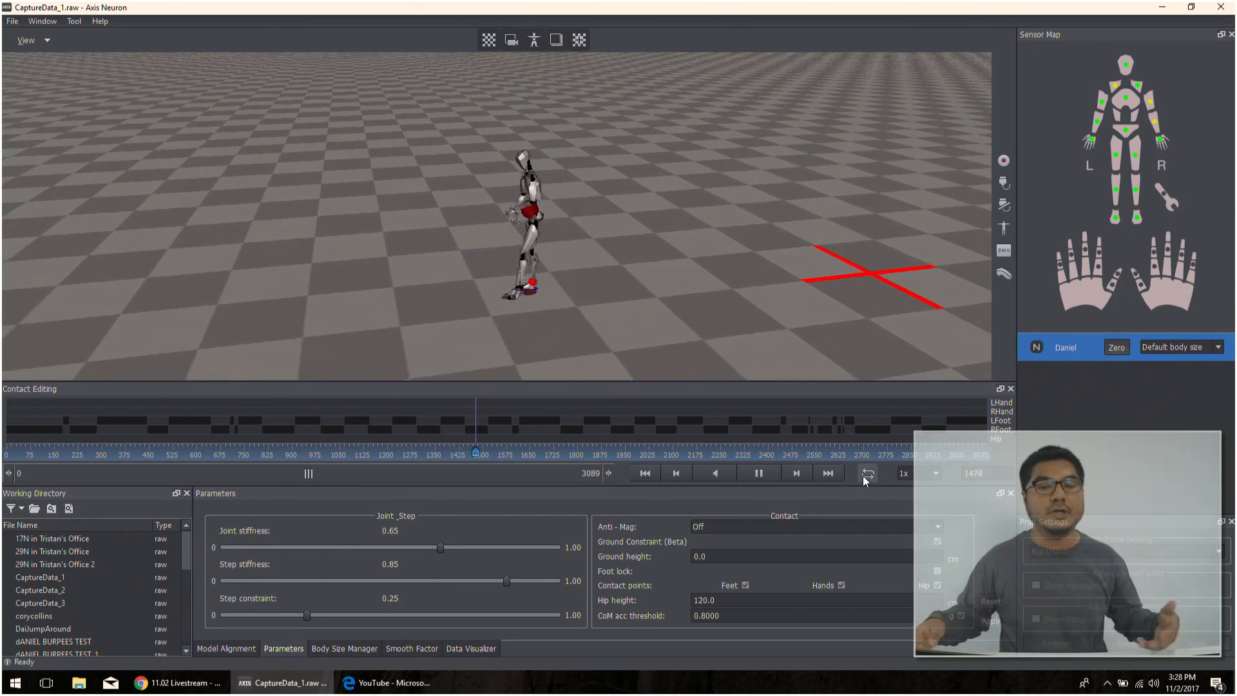
- Try the 10x and 1/10 playback speeds, return to 1x, and pause the capture at frame 2413
{"action": "left_click", "coordinate": [905, 473]}
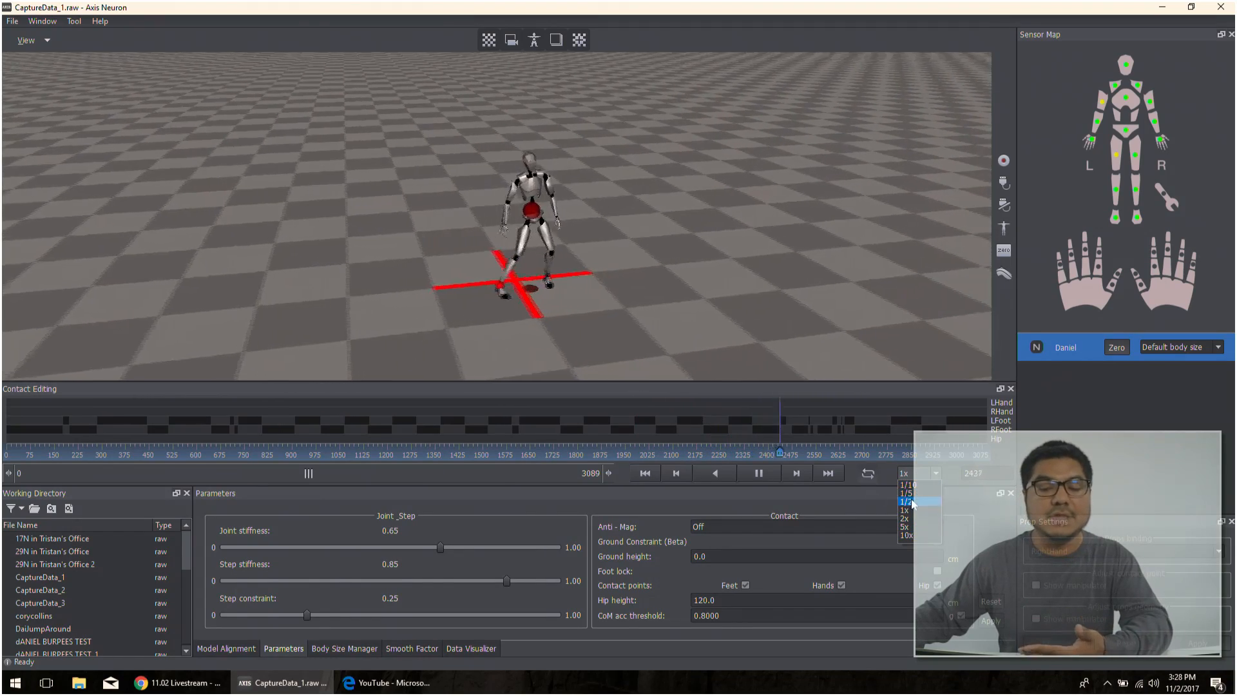
{"action": "left_click", "coordinate": [906, 535]}
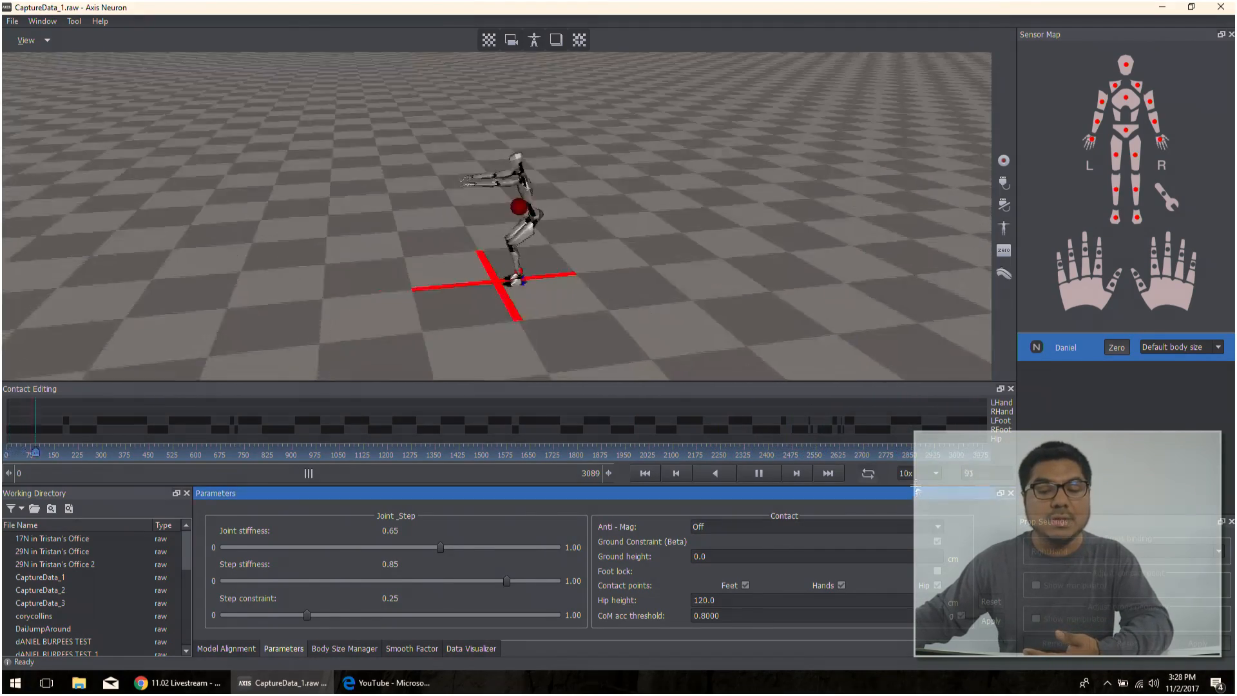
{"action": "left_click", "coordinate": [914, 476]}
{"action": "left_click", "coordinate": [912, 484]}
{"action": "left_click", "coordinate": [914, 477]}
{"action": "left_click", "coordinate": [918, 509]}
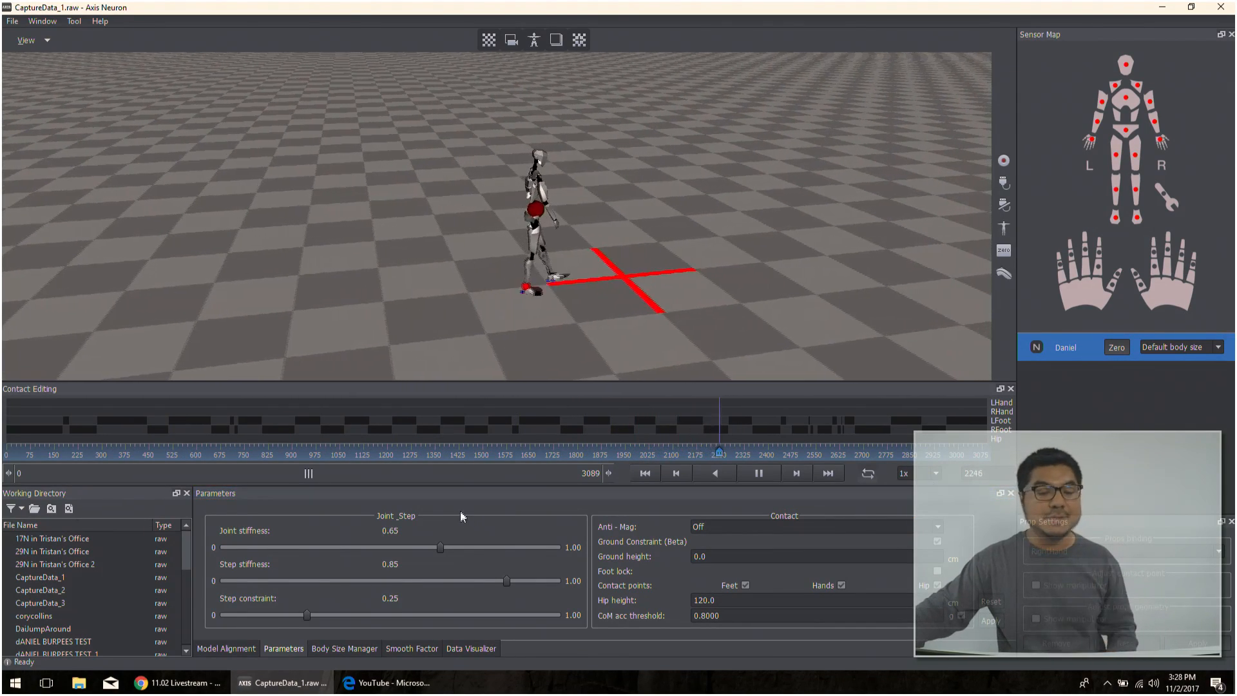
{"action": "left_click", "coordinate": [758, 473]}
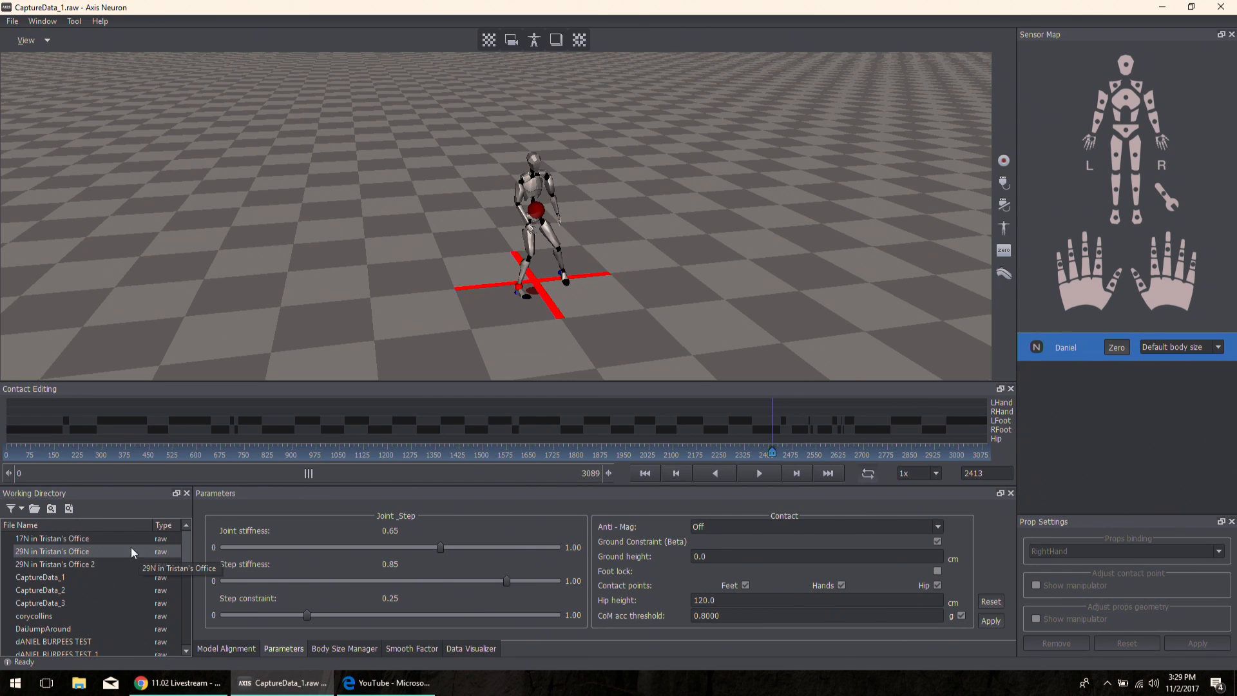
- View the Motion Files folder in the Open Raw File dialog and cancel without opening anything
{"action": "left_click", "coordinate": [34, 508]}
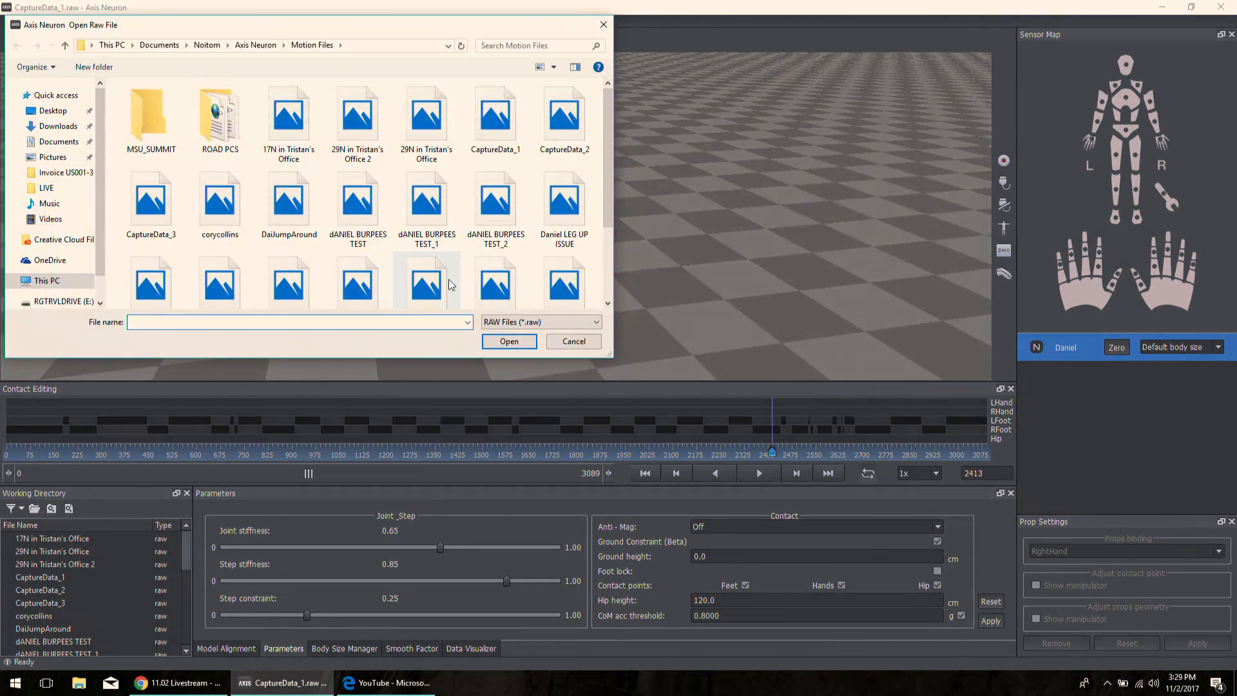
{"action": "left_click", "coordinate": [573, 341]}
- Show fcd files alongside the raw files in the Working Directory and select the raw 17N file
{"action": "left_click", "coordinate": [23, 508]}
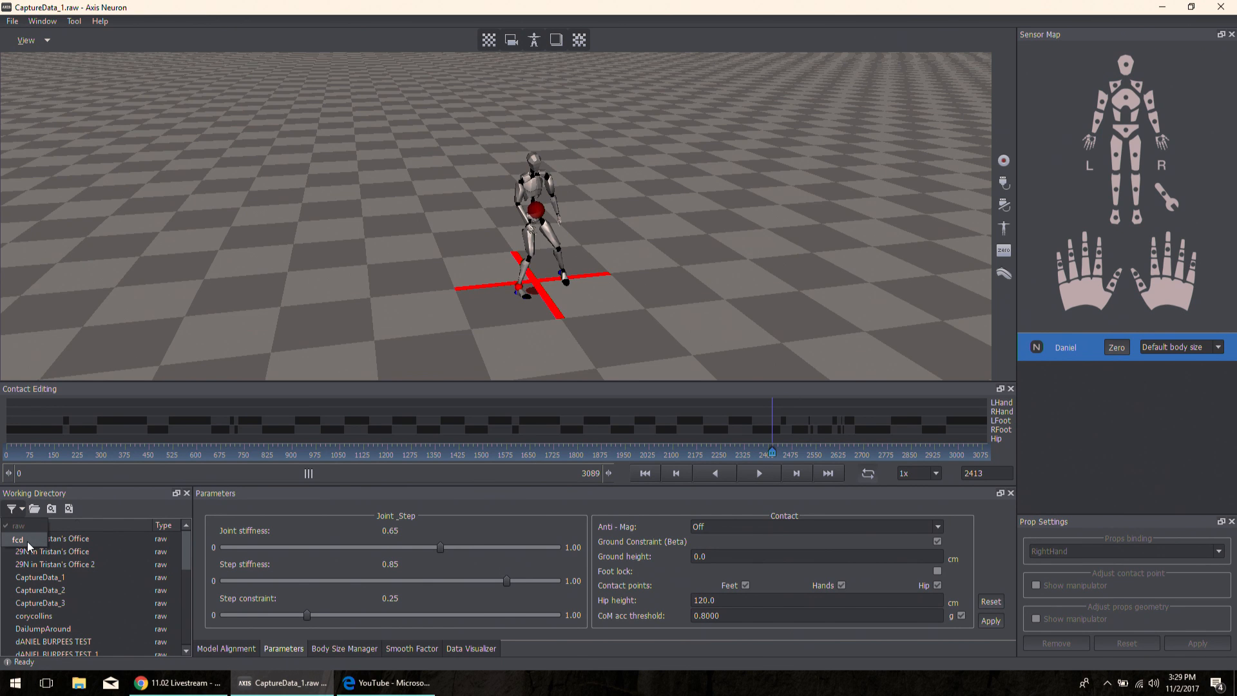
{"action": "left_click", "coordinate": [27, 541]}
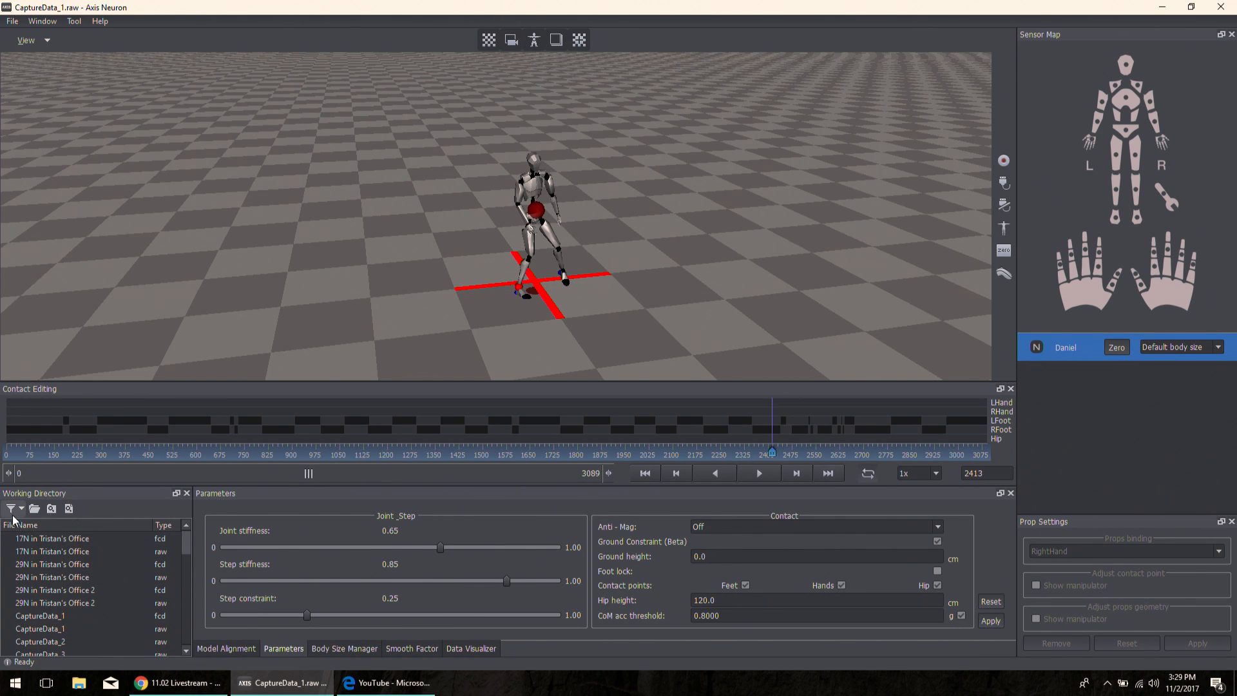
{"action": "left_click", "coordinate": [22, 511]}
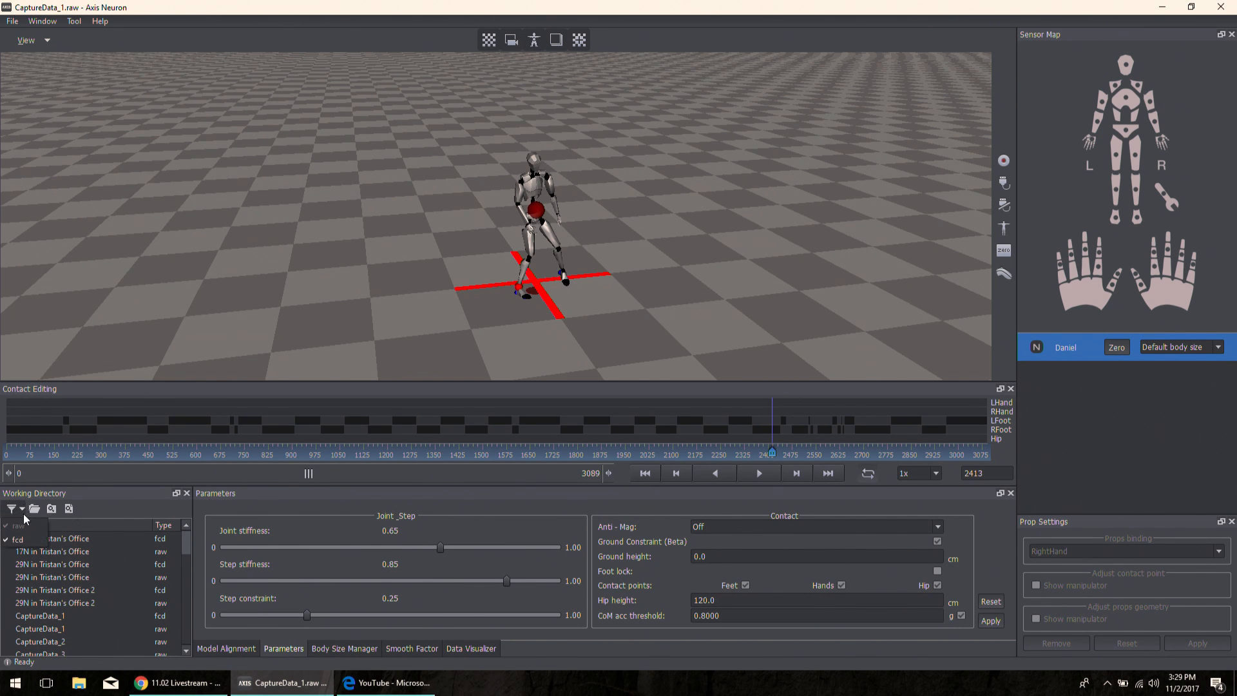
{"action": "left_click", "coordinate": [27, 524]}
{"action": "left_click", "coordinate": [184, 537]}
{"action": "left_click", "coordinate": [91, 549]}
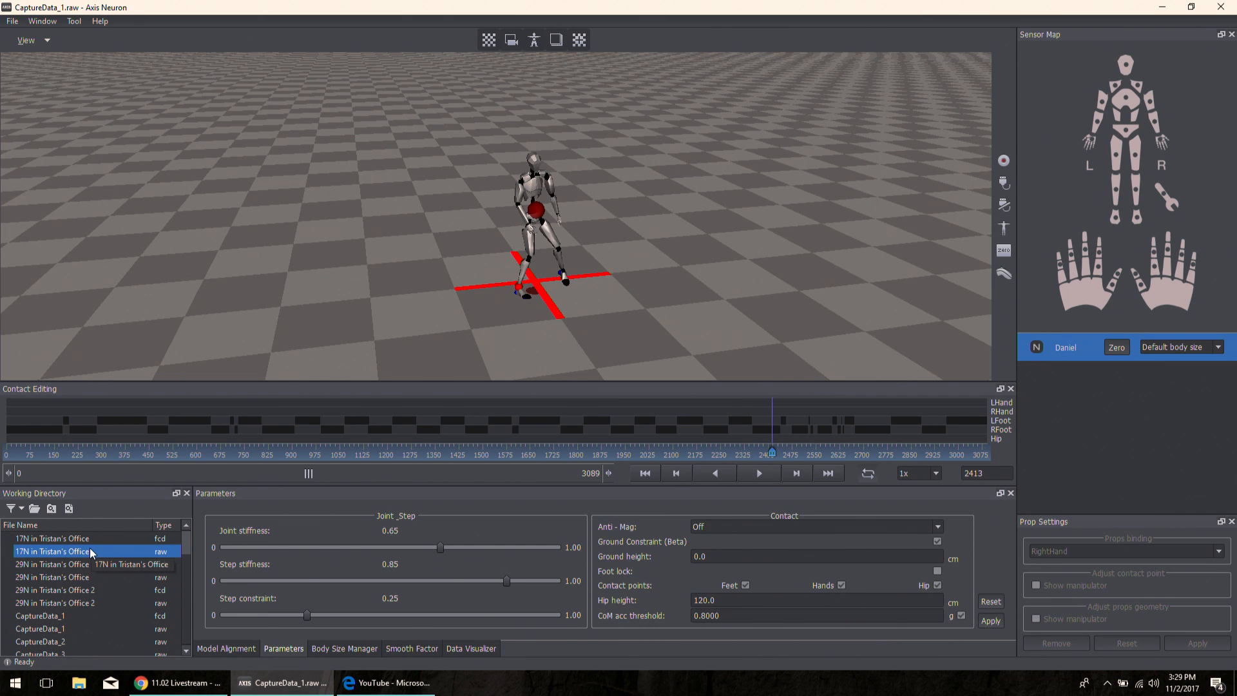
- Reopen the raw file browser from the Working Directory and cancel it
{"action": "left_click", "coordinate": [33, 509]}
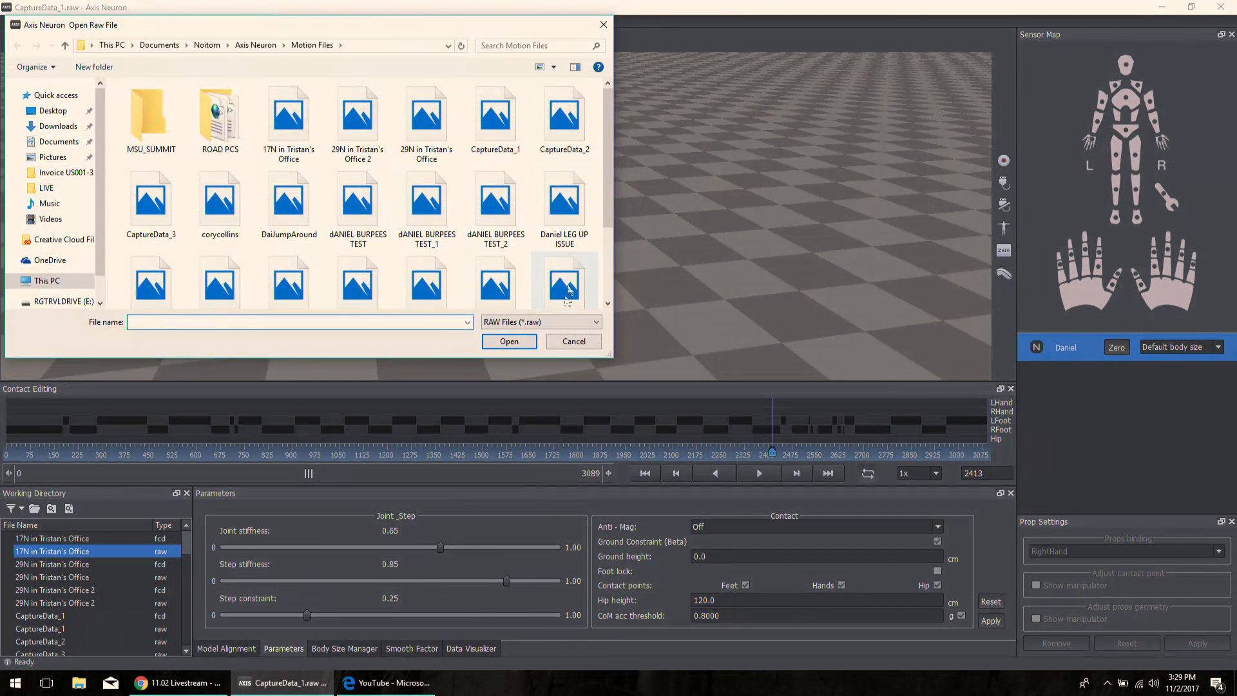
{"action": "left_click", "coordinate": [554, 342]}
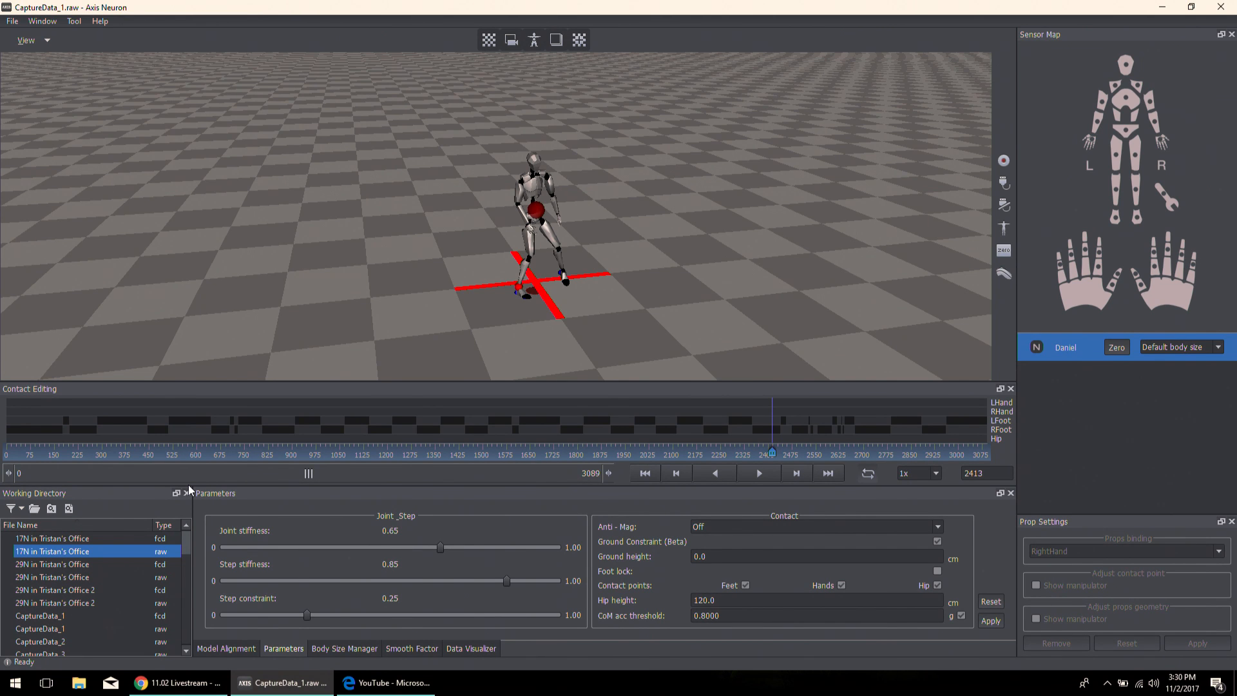
- Rotate the model counterclockwise in Model Alignment to a yaw of -112.8 and play the capture to its end
{"action": "left_click", "coordinate": [222, 504]}
{"action": "left_click", "coordinate": [359, 498]}
{"action": "left_click", "coordinate": [226, 647]}
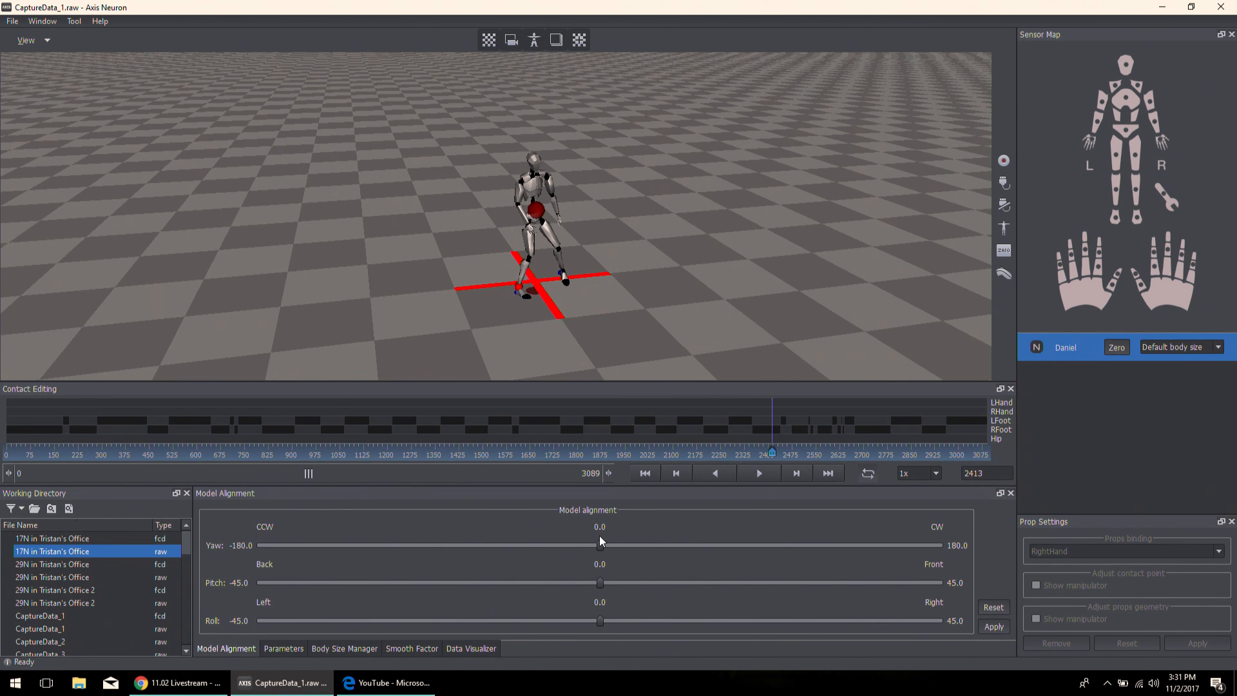
{"action": "left_click_drag", "start_coordinate": [600, 545], "coordinate": [386, 554]}
{"action": "left_click", "coordinate": [758, 473]}
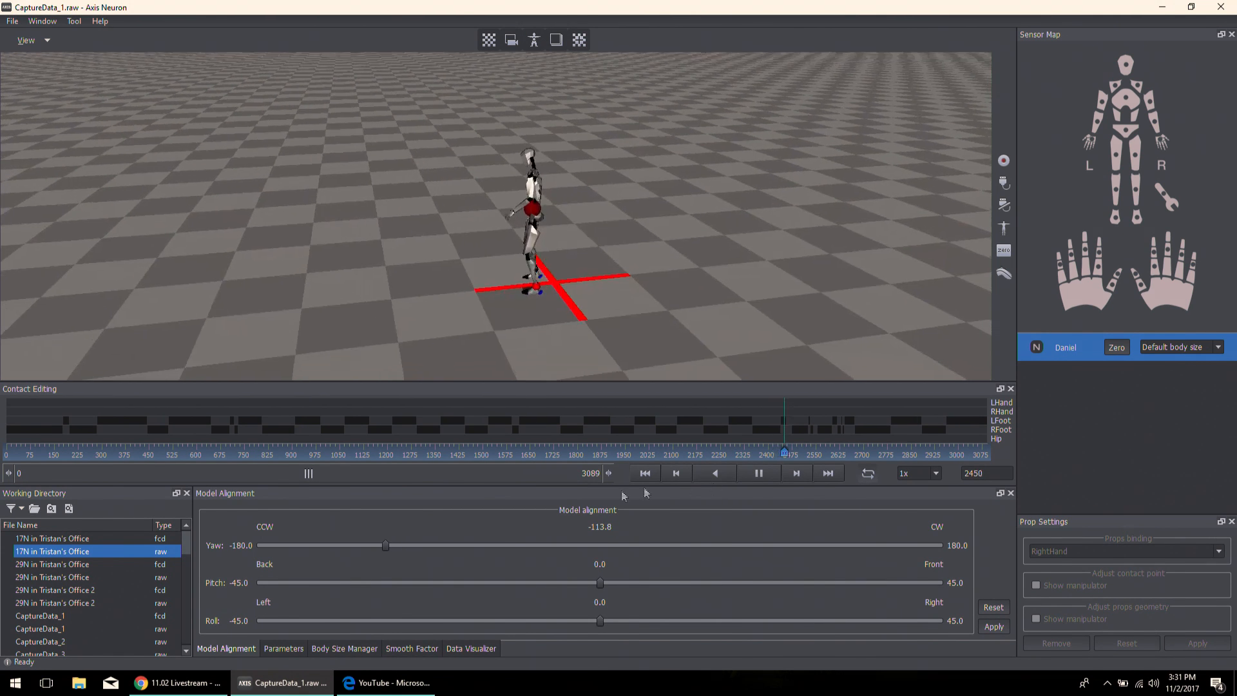
{"action": "left_click", "coordinate": [634, 545]}
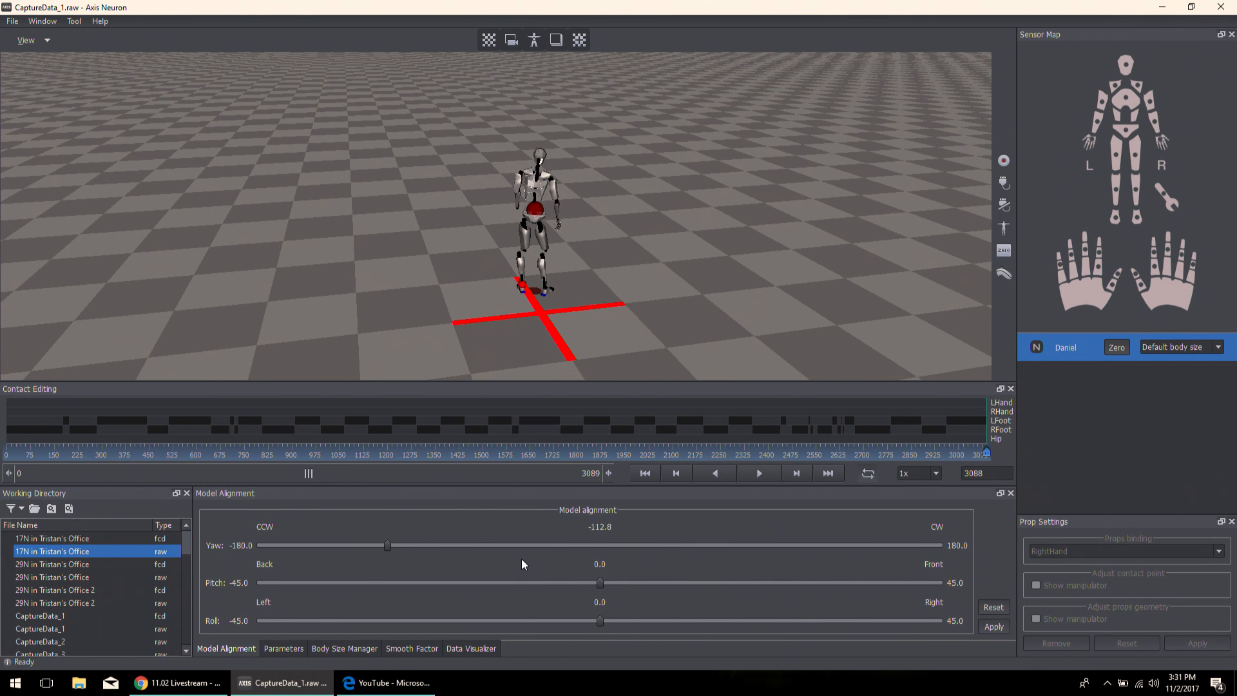
- Reset the Joint Step and Contact parameters and view the Body Size Manager
{"action": "left_click", "coordinate": [283, 648]}
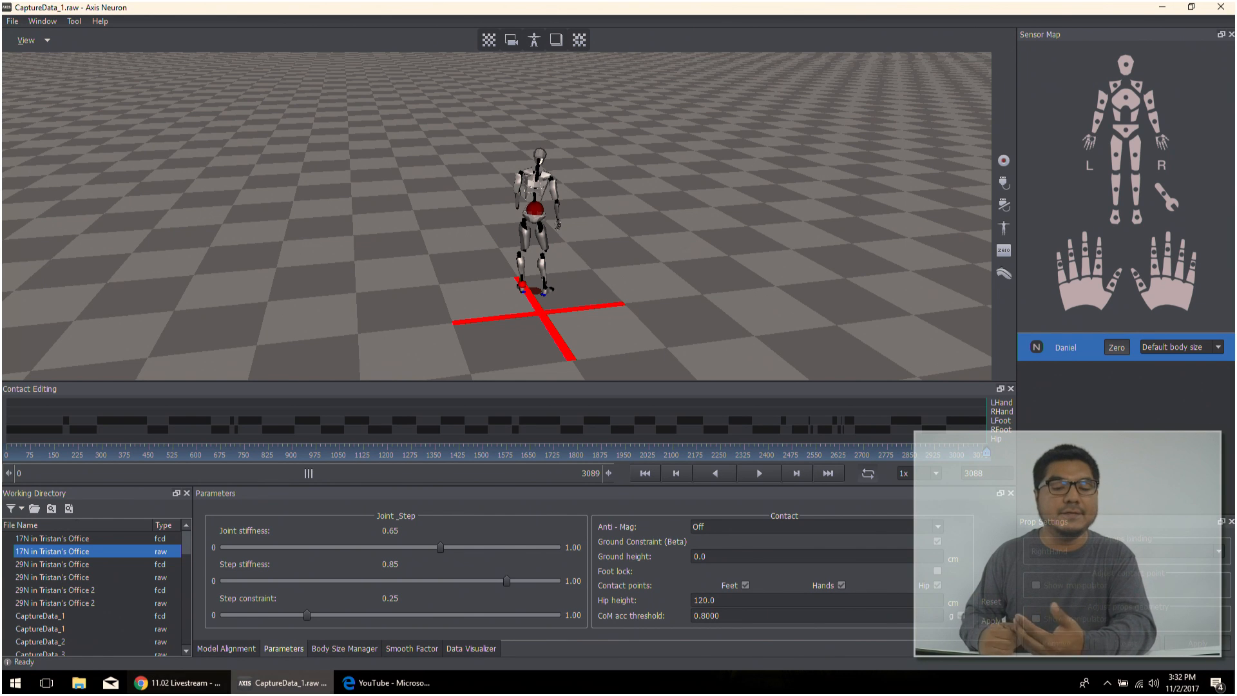
{"action": "left_click", "coordinate": [993, 607]}
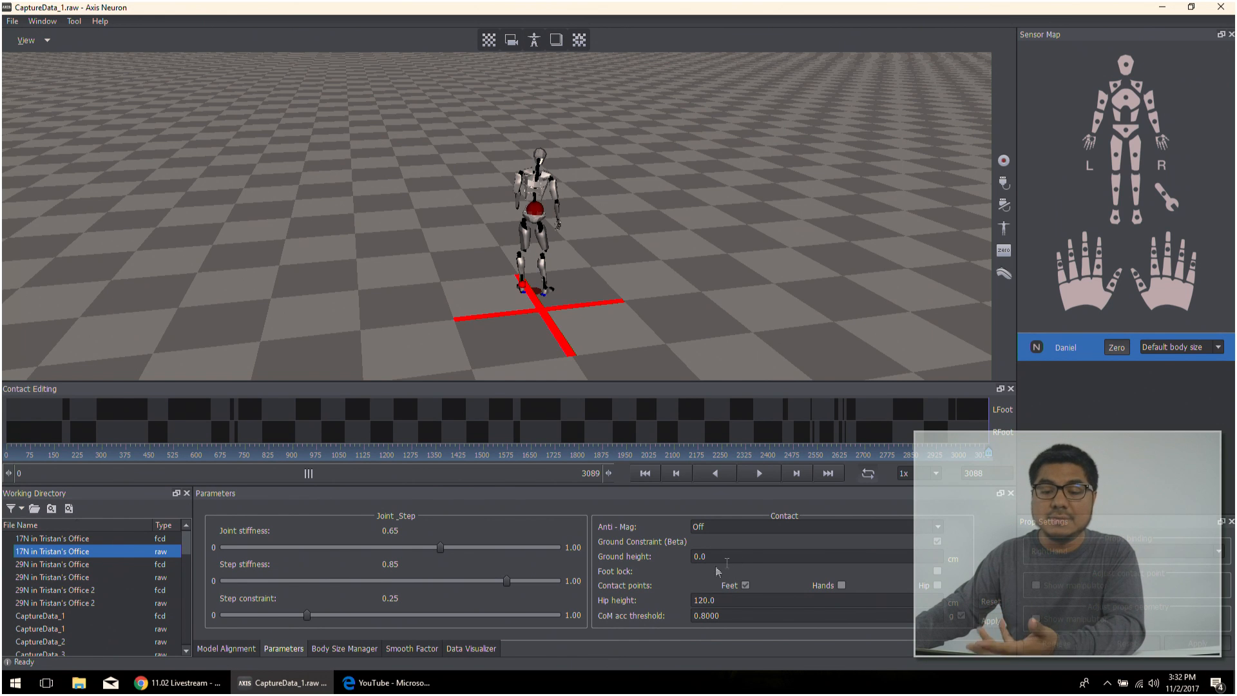
{"action": "left_click", "coordinate": [338, 649]}
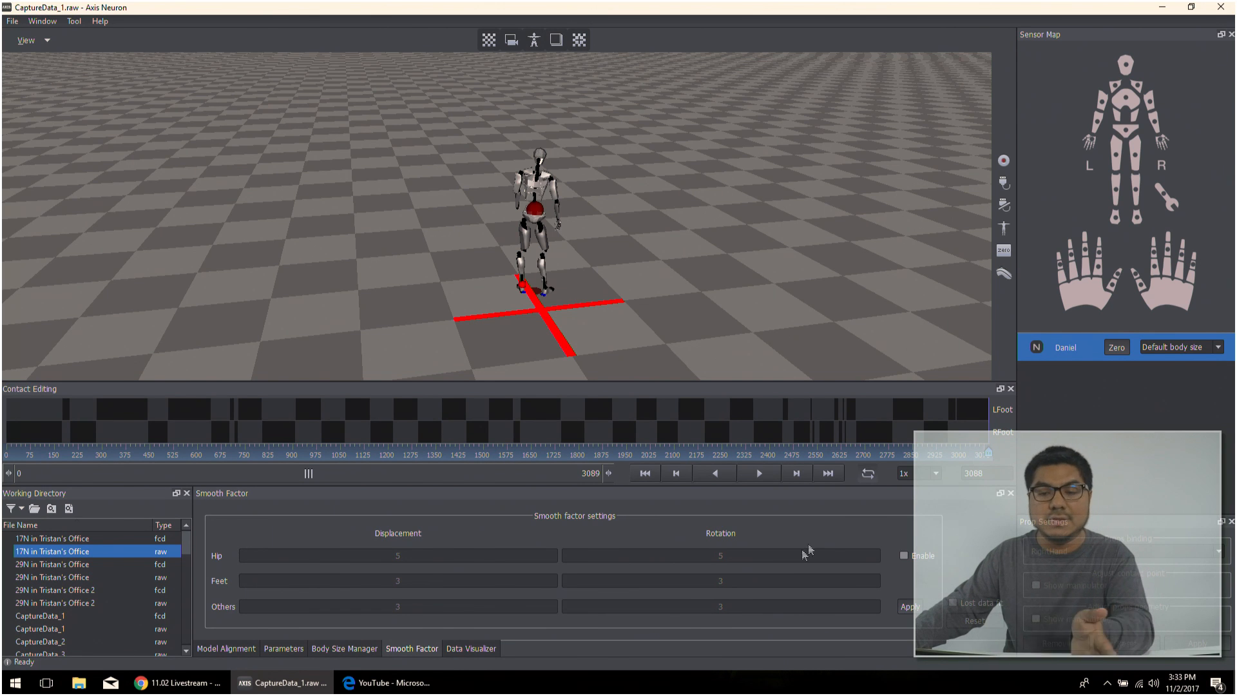
- Plot the Hips displacement in the Data Visualizer while playing the capture, and pause at frame 2145
{"action": "left_click", "coordinate": [467, 648]}
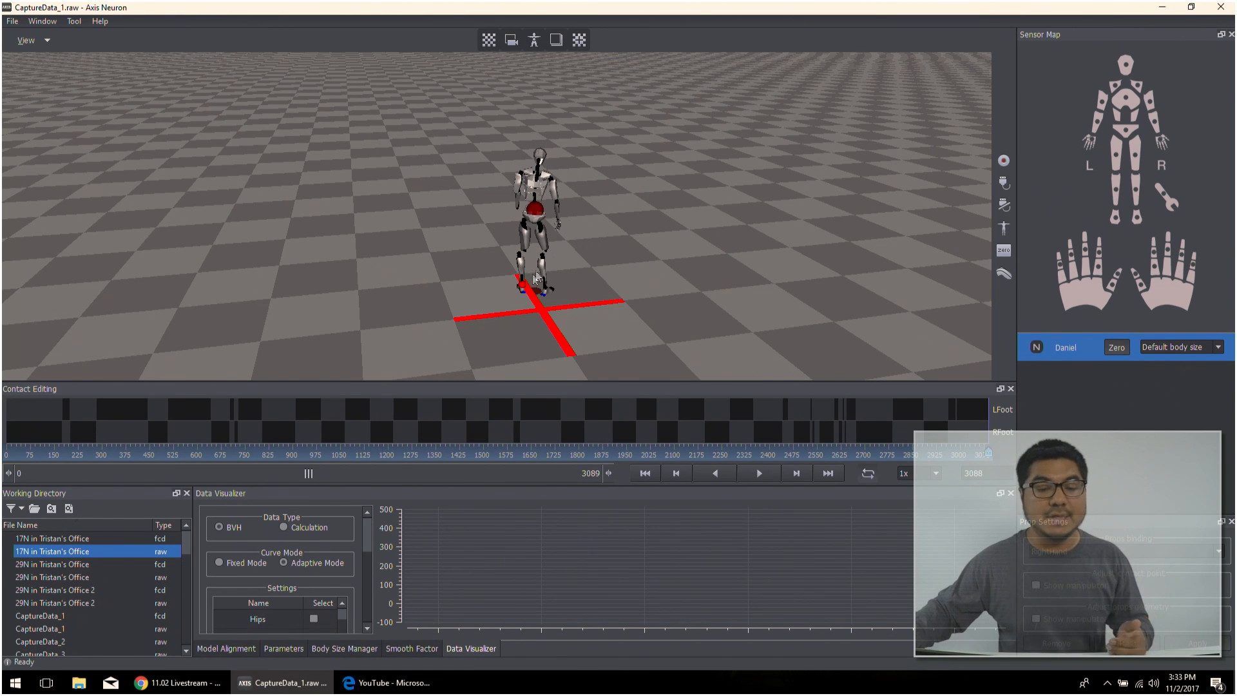
{"action": "left_click_drag", "start_coordinate": [367, 543], "coordinate": [370, 561]}
{"action": "left_click", "coordinate": [314, 538]}
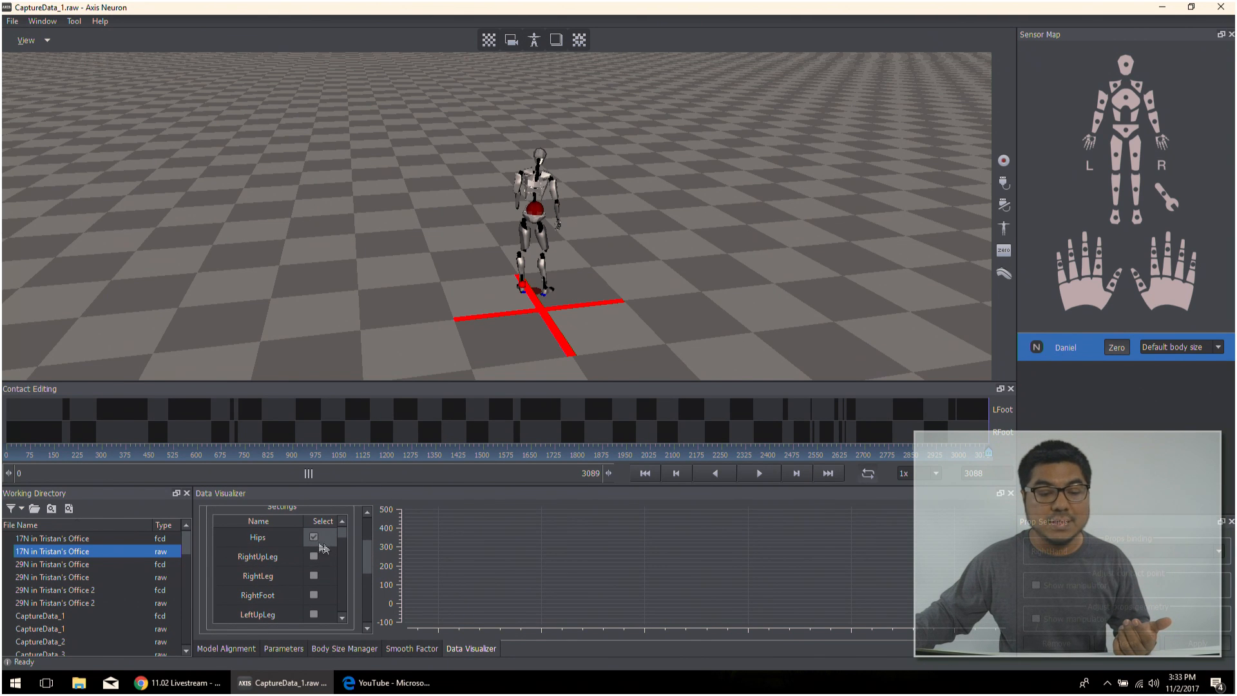
{"action": "scroll", "coordinate": [365, 568], "scroll_direction": "down", "scroll_amount": 4}
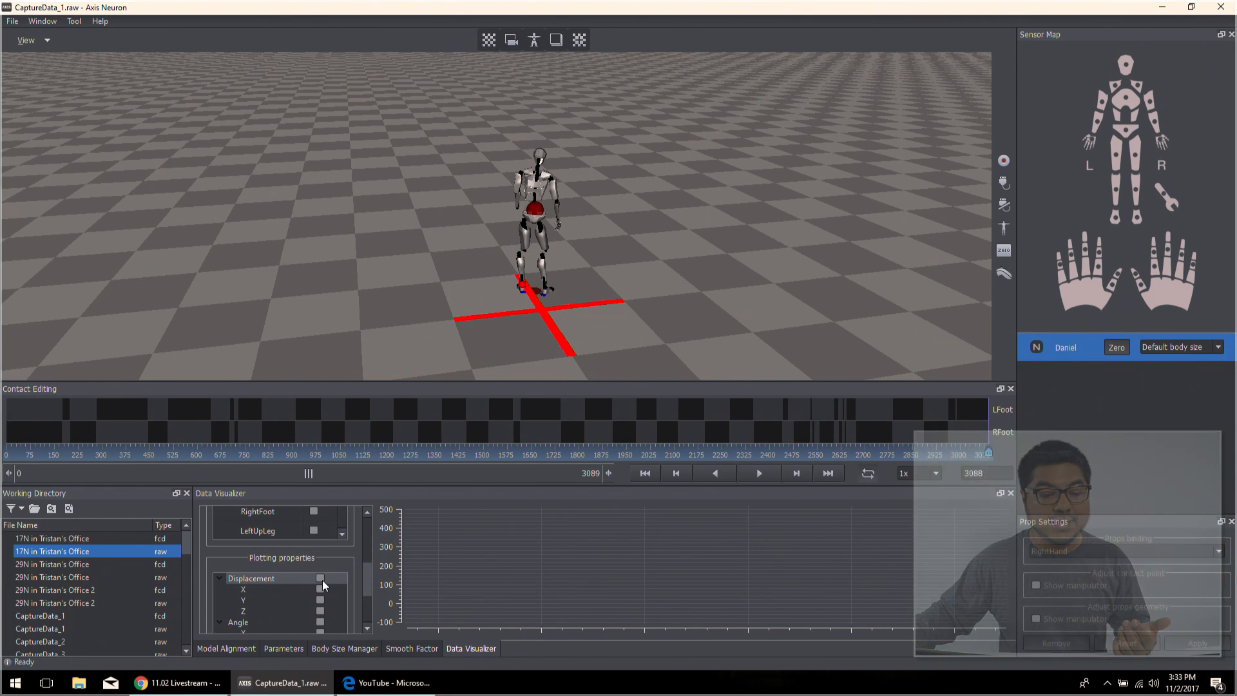
{"action": "left_click_drag", "start_coordinate": [366, 566], "coordinate": [366, 538]}
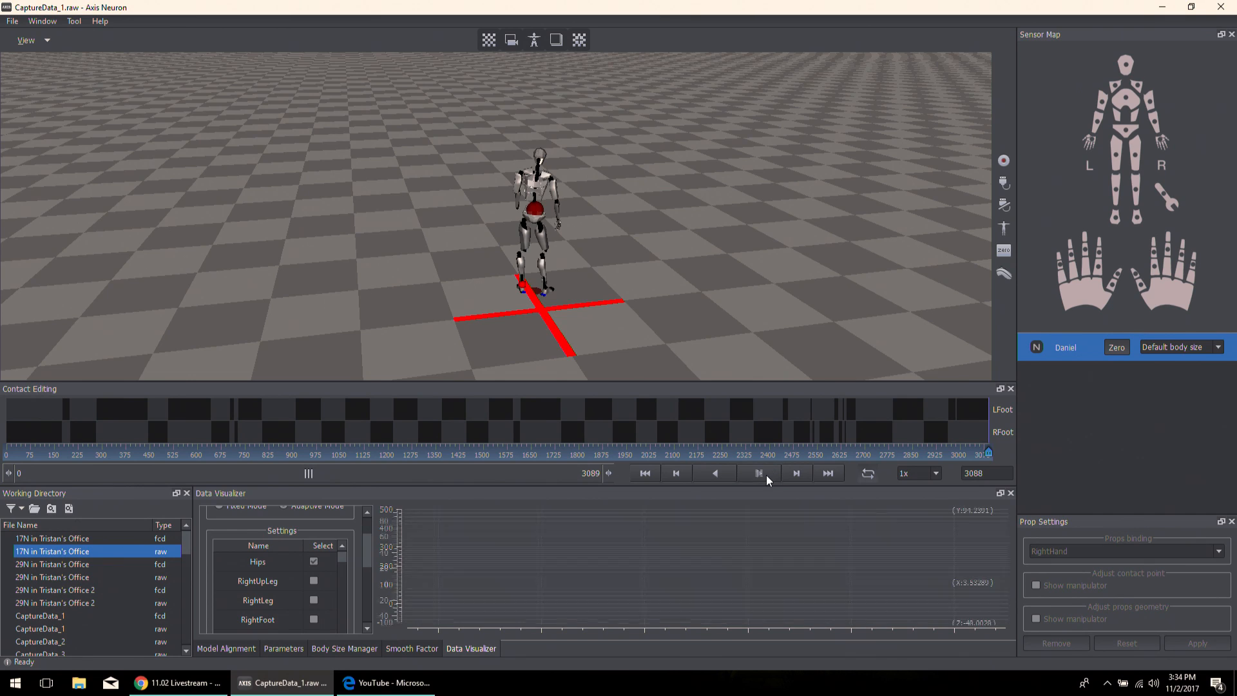
{"action": "left_click", "coordinate": [765, 475]}
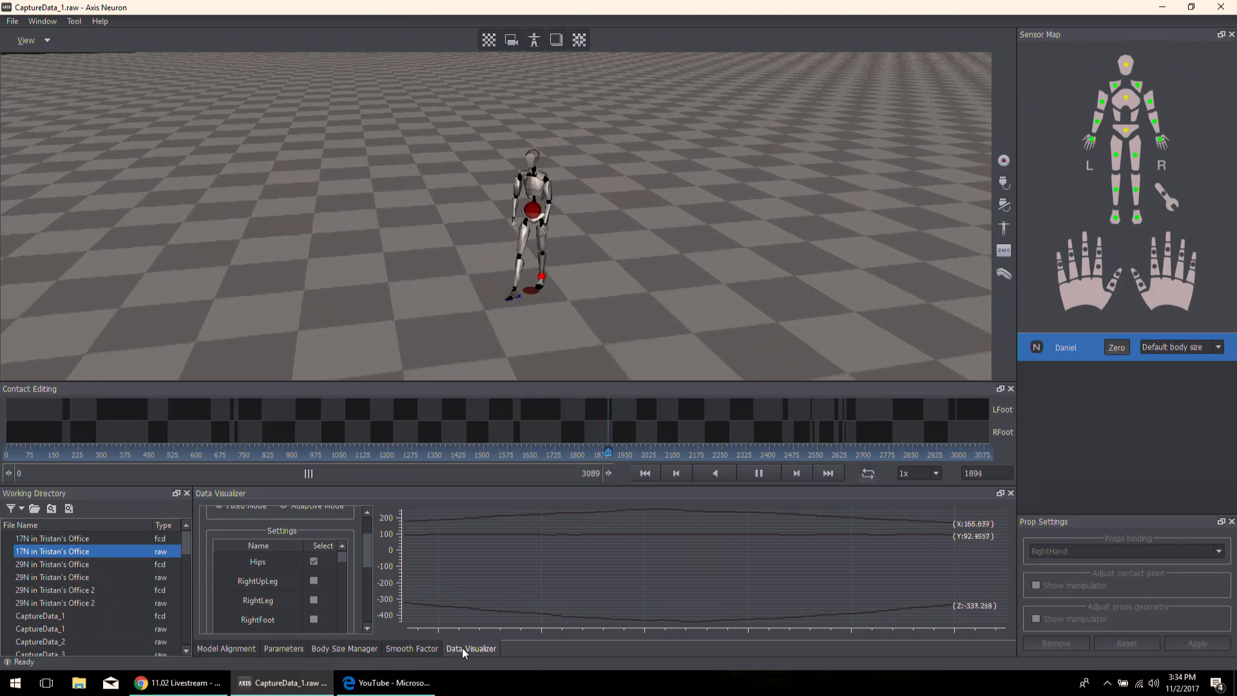
{"action": "left_click", "coordinate": [763, 480]}
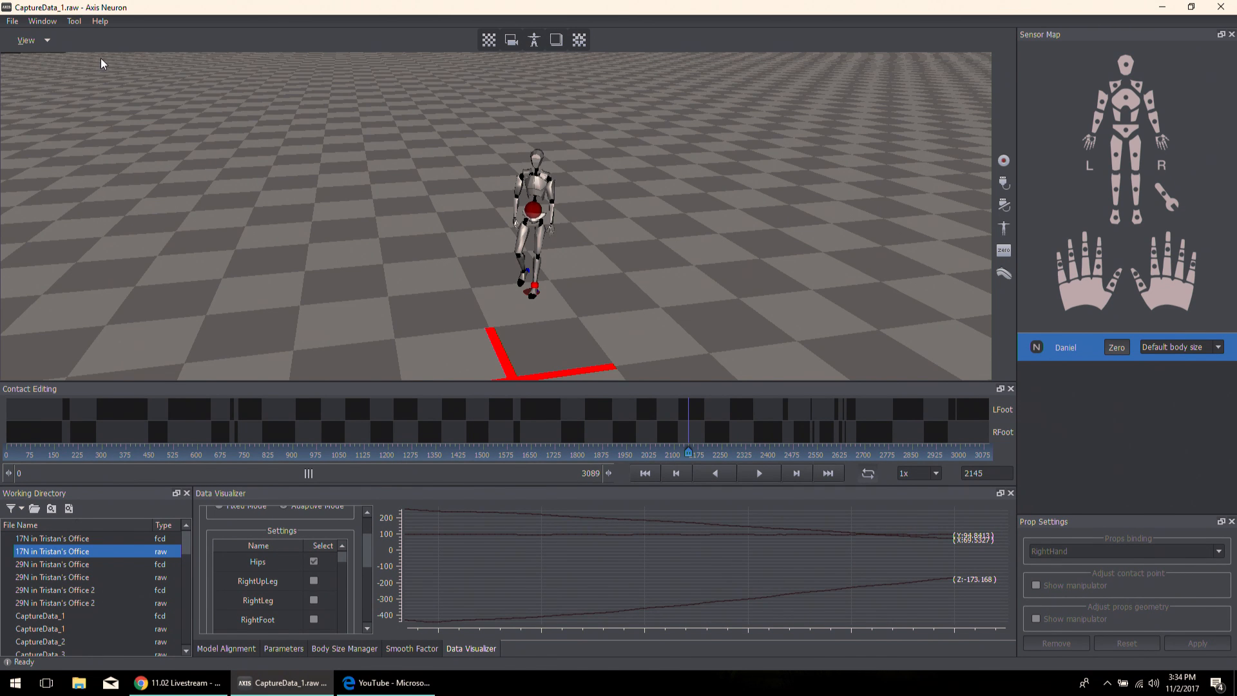
- Open the application Settings, move the dialog clear of the lower panels and view the General Neuron Host Address
{"action": "left_click", "coordinate": [12, 21]}
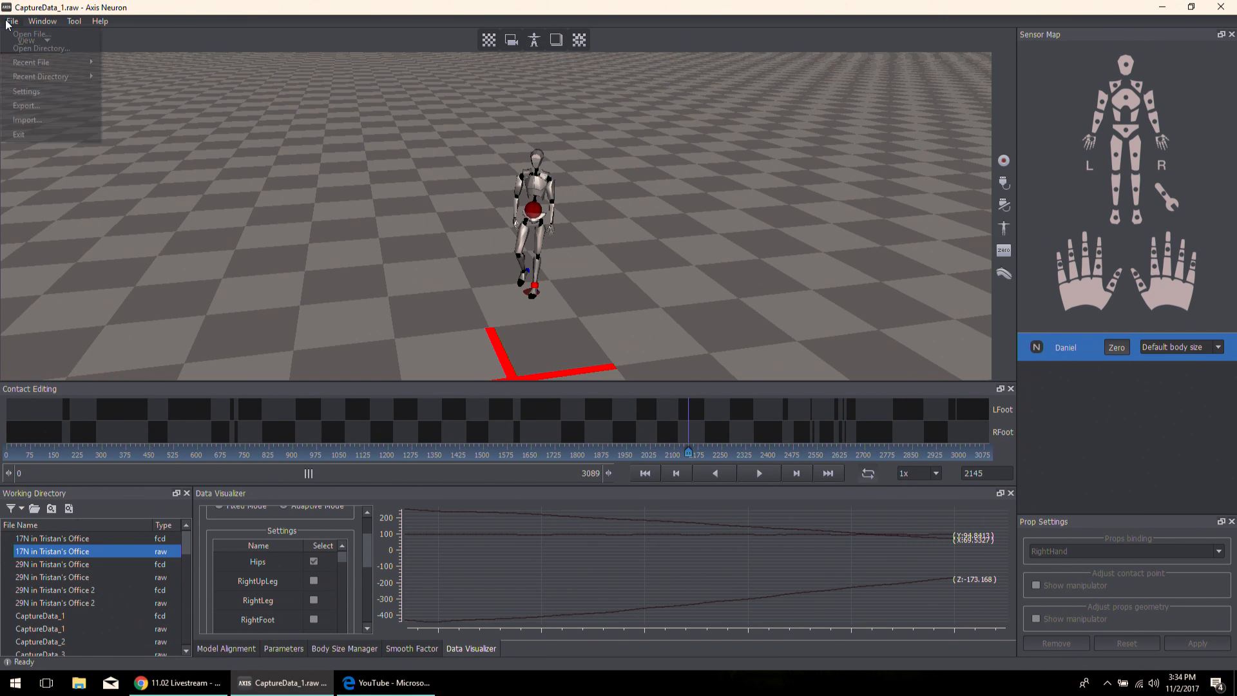
{"action": "left_click", "coordinate": [26, 91]}
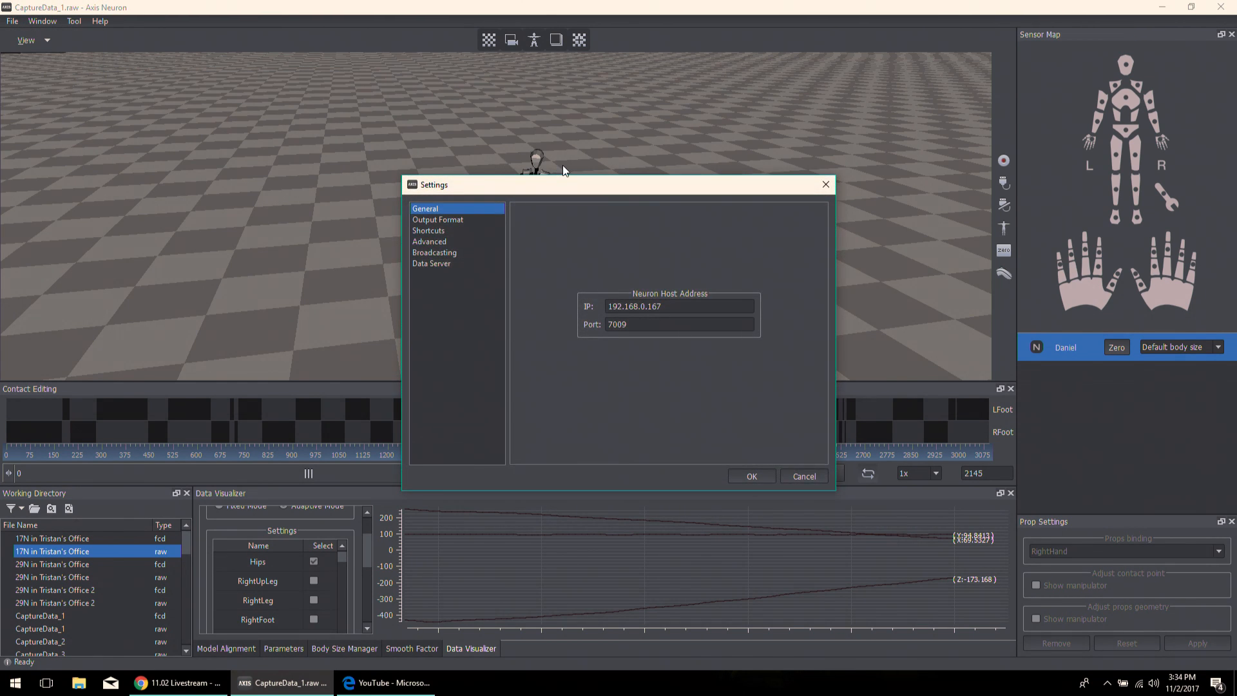
{"action": "left_click_drag", "start_coordinate": [568, 183], "coordinate": [574, 110]}
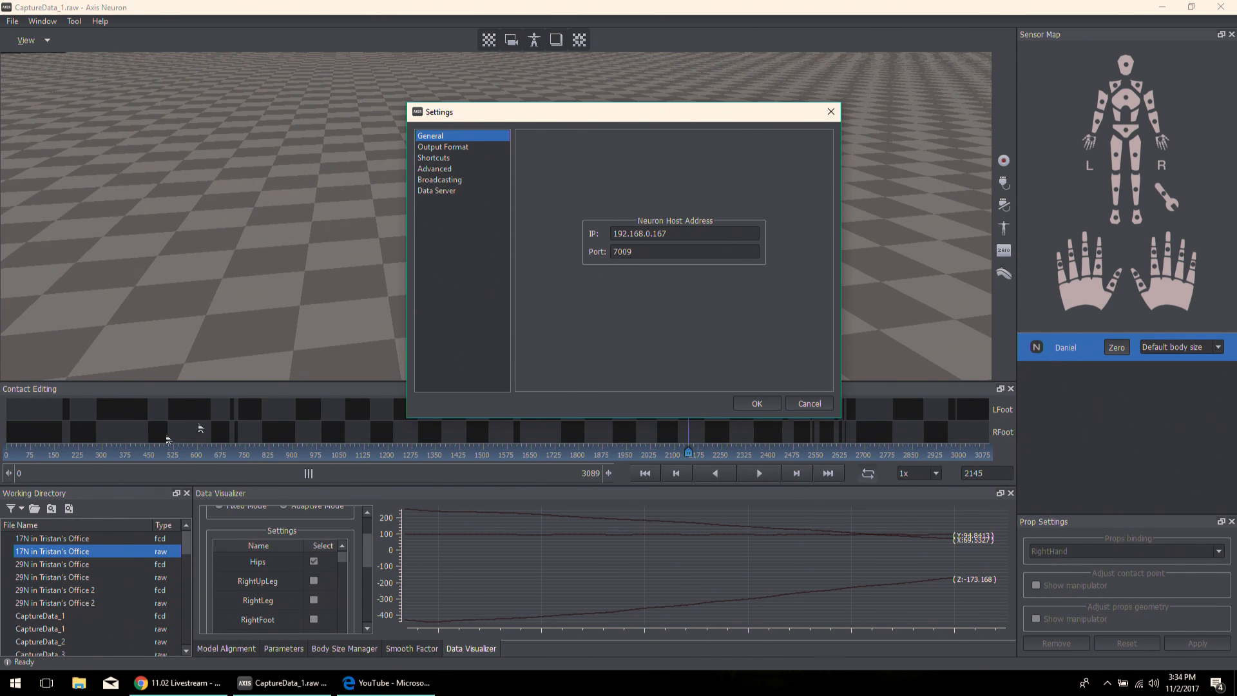
{"action": "left_click_drag", "start_coordinate": [473, 115], "coordinate": [461, 115]}
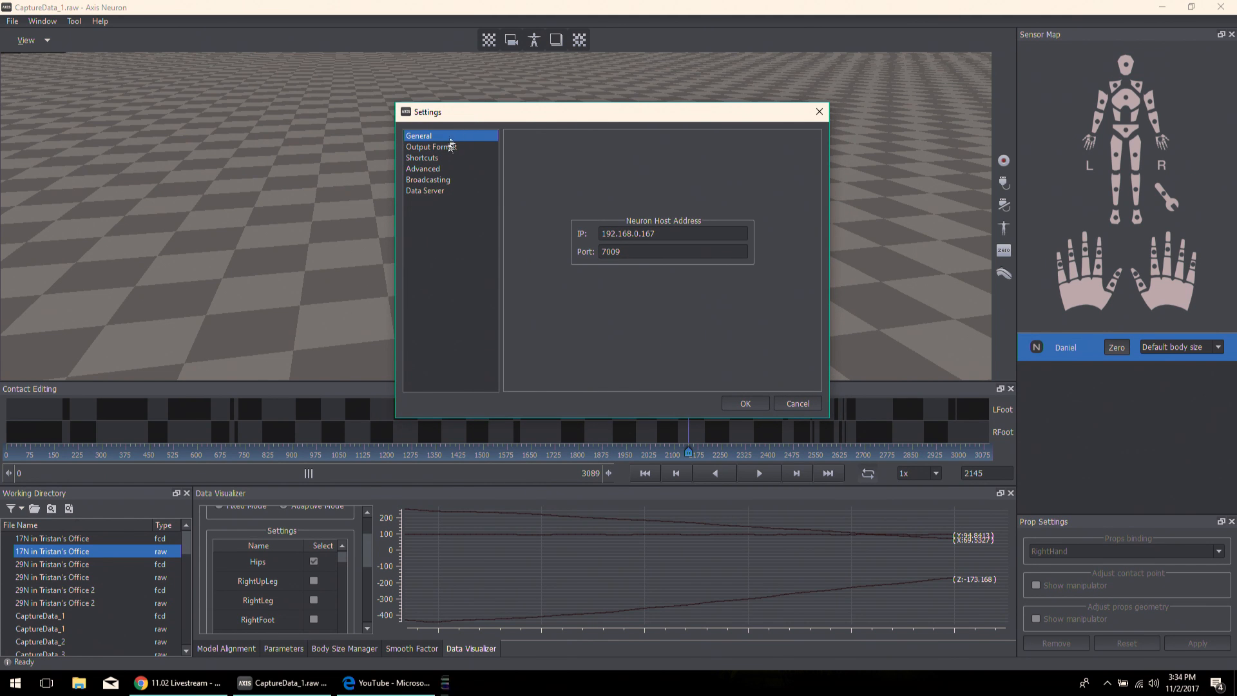
- Examine the Output Format settings and the BVH frequency reducing choices, leaving 1 and Displacement enabled
{"action": "left_click", "coordinate": [451, 147]}
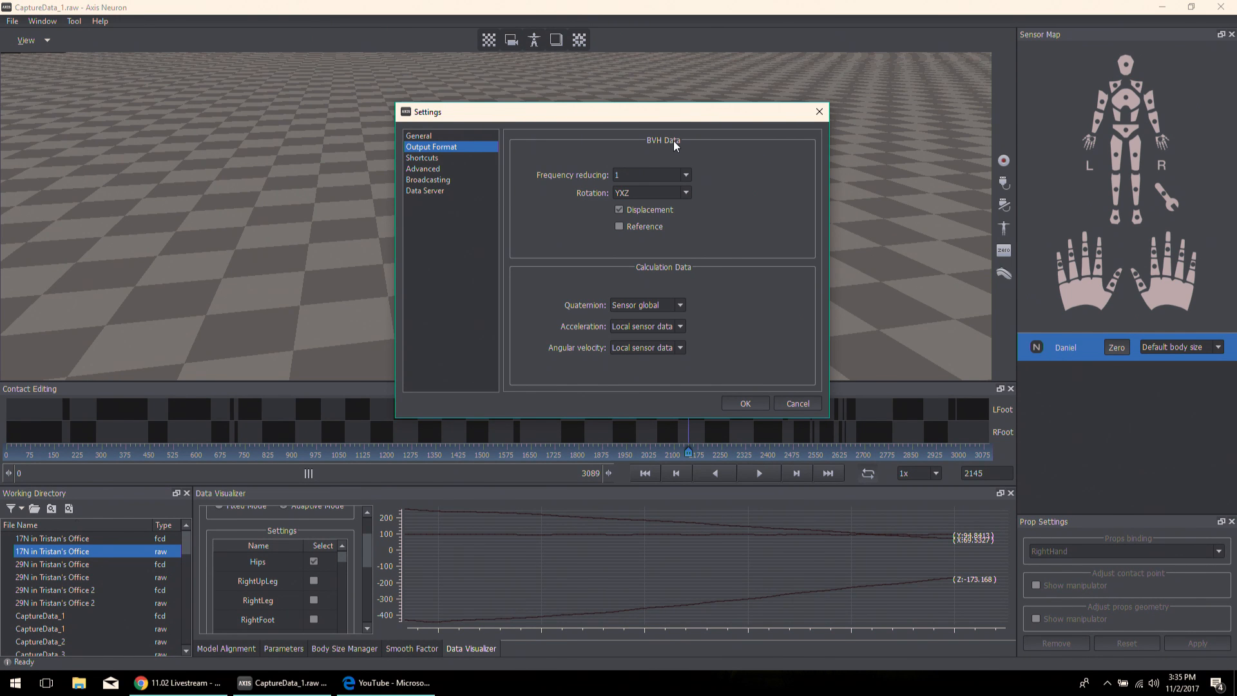
{"action": "left_click", "coordinate": [674, 174]}
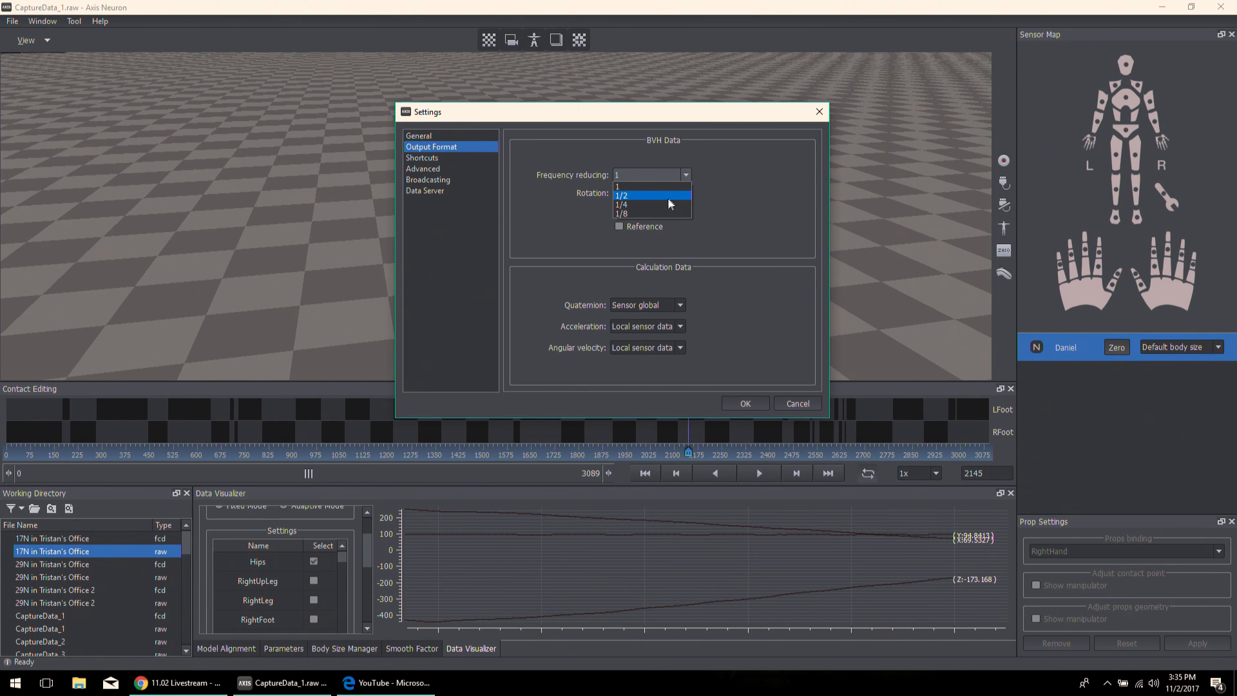
{"action": "left_click", "coordinate": [606, 203]}
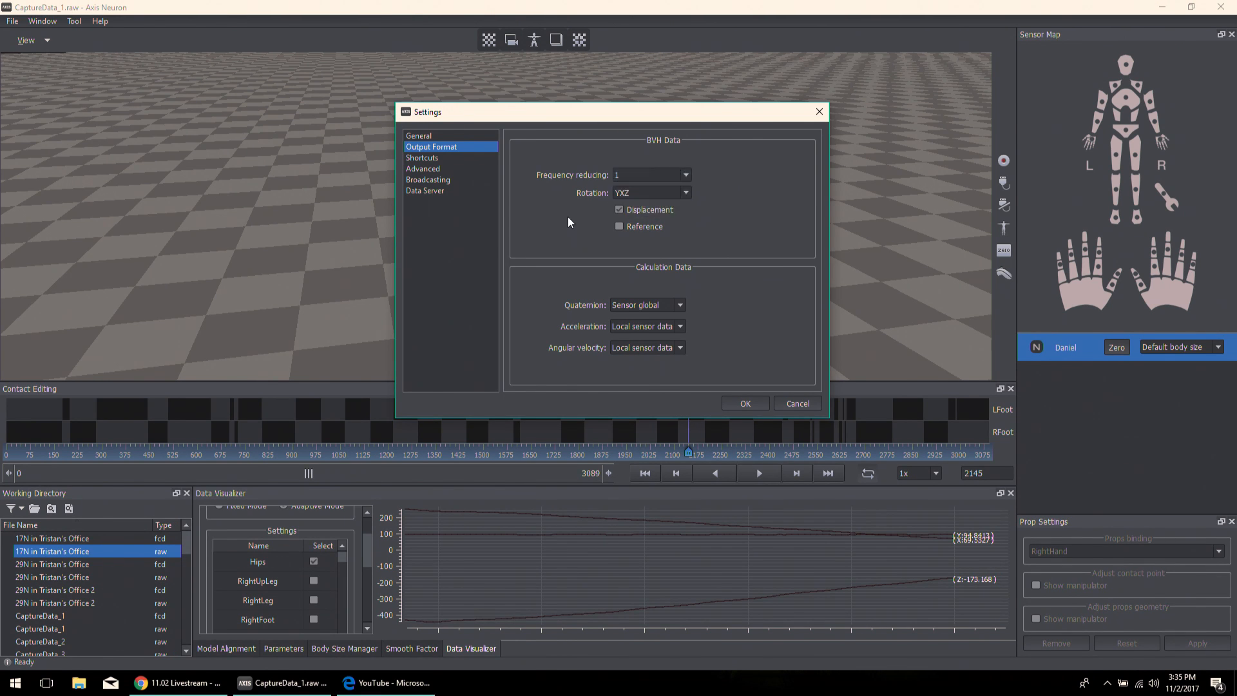
{"action": "left_click", "coordinate": [618, 210]}
- View the Shortcuts and Advanced settings, keeping contact optimization level 2 and gyro mode Auto detect
{"action": "left_click", "coordinate": [410, 161]}
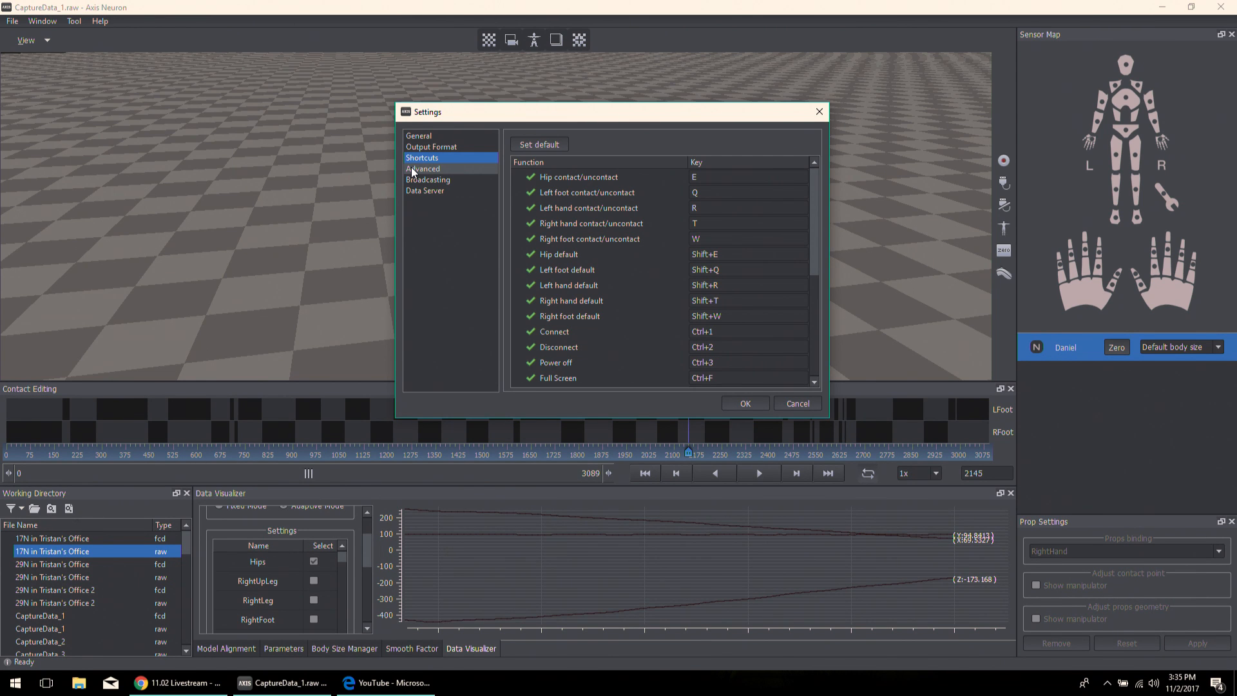
{"action": "left_click", "coordinate": [424, 171]}
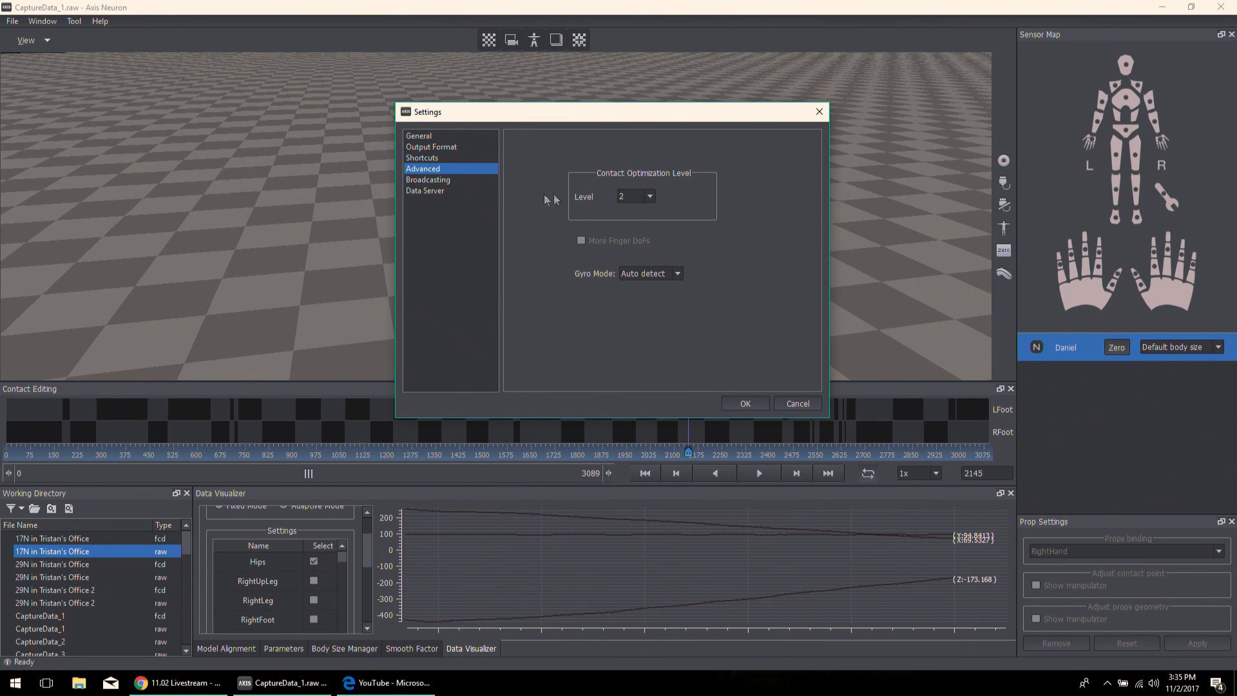
{"action": "left_click", "coordinate": [650, 197]}
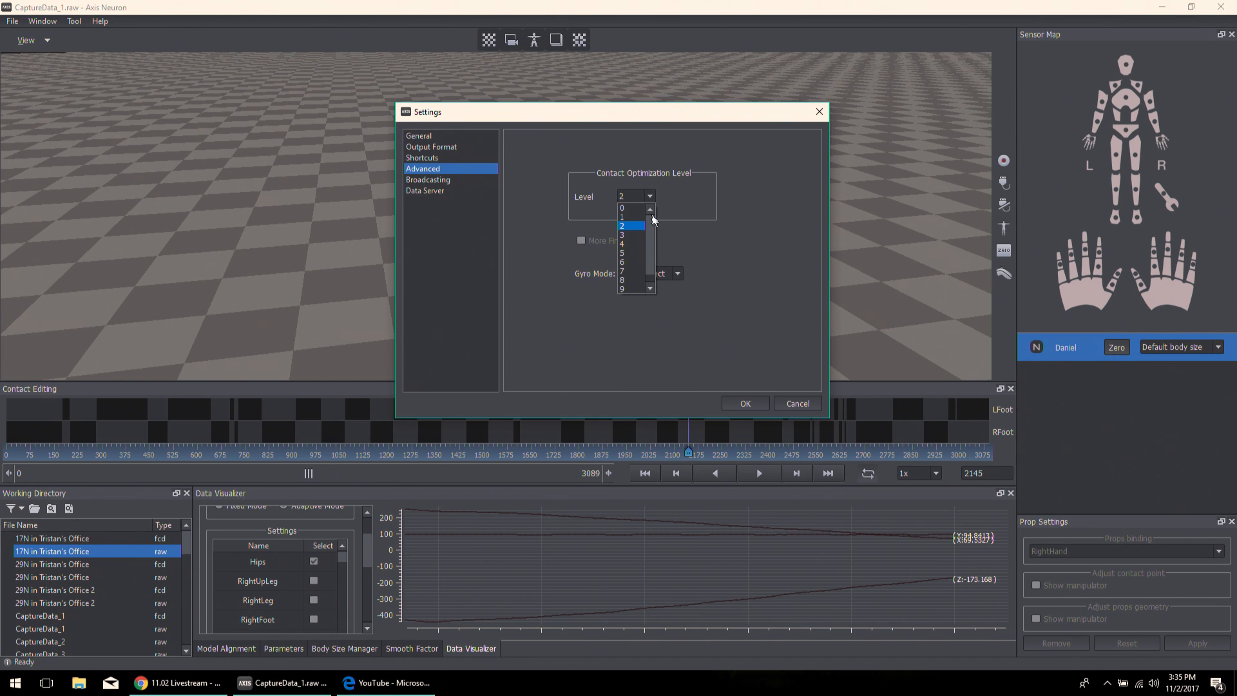
{"action": "left_click", "coordinate": [676, 207]}
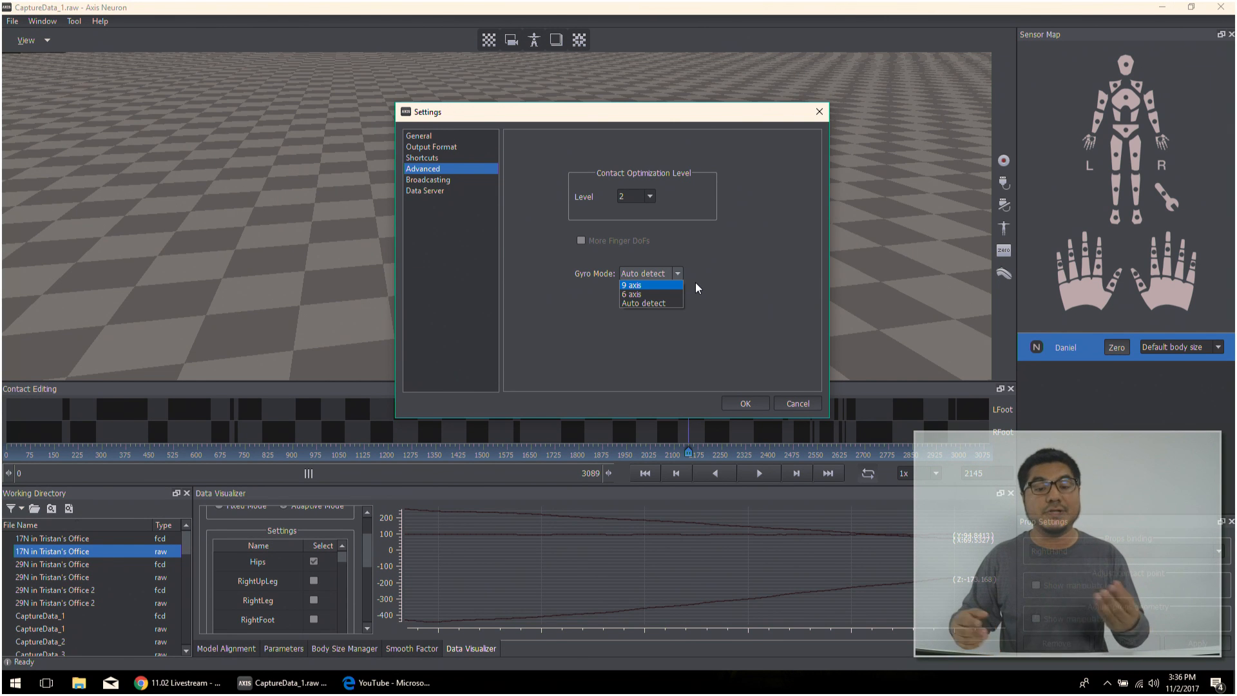
{"action": "left_click", "coordinate": [632, 301]}
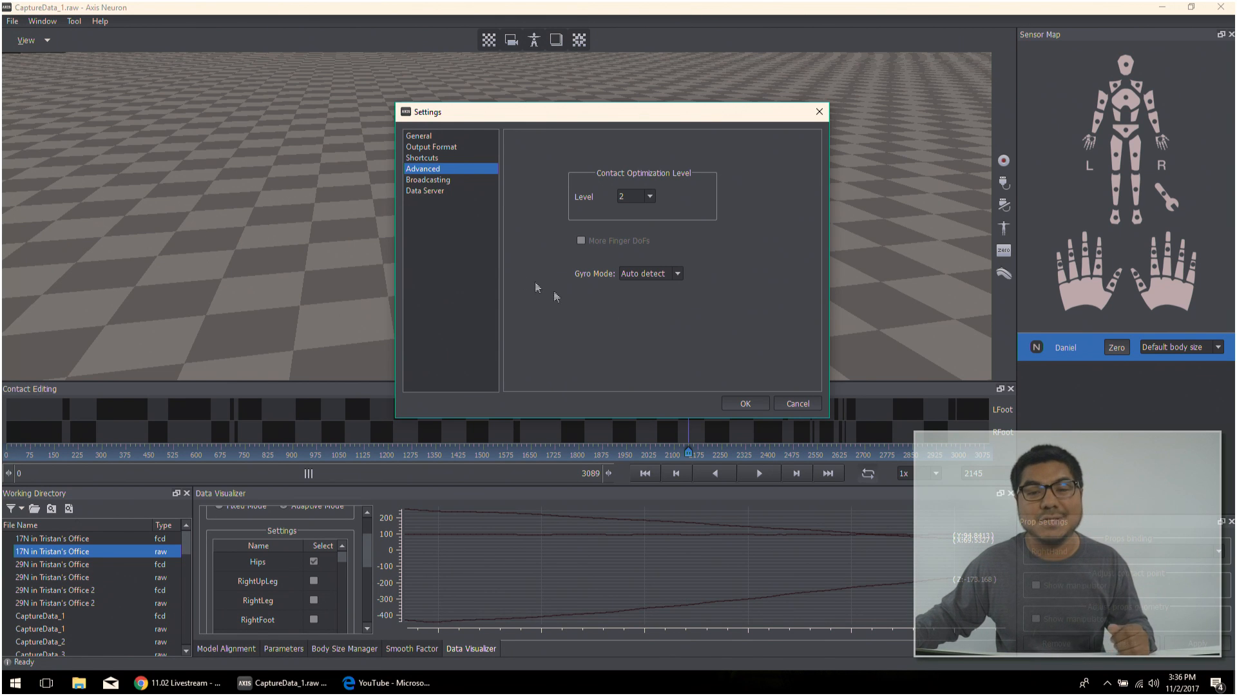
- View the Broadcasting format choices and the Data Server ports, and close the Settings without changes
{"action": "left_click", "coordinate": [430, 180]}
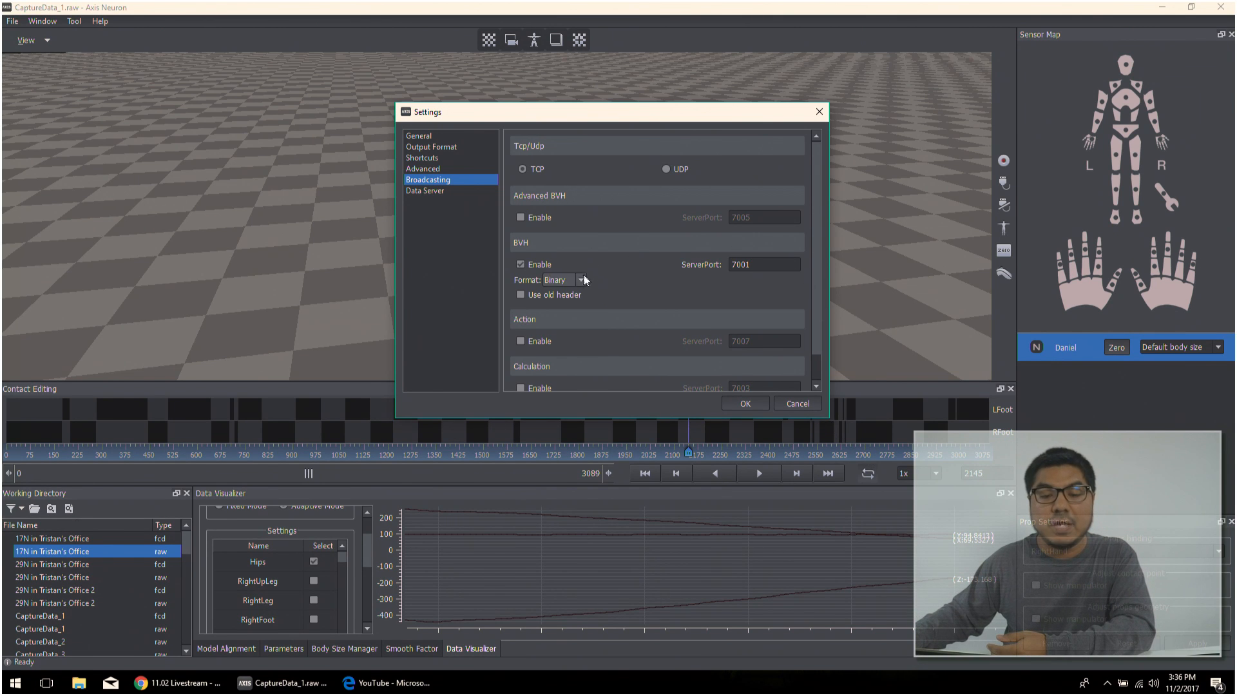
{"action": "left_click", "coordinate": [714, 282]}
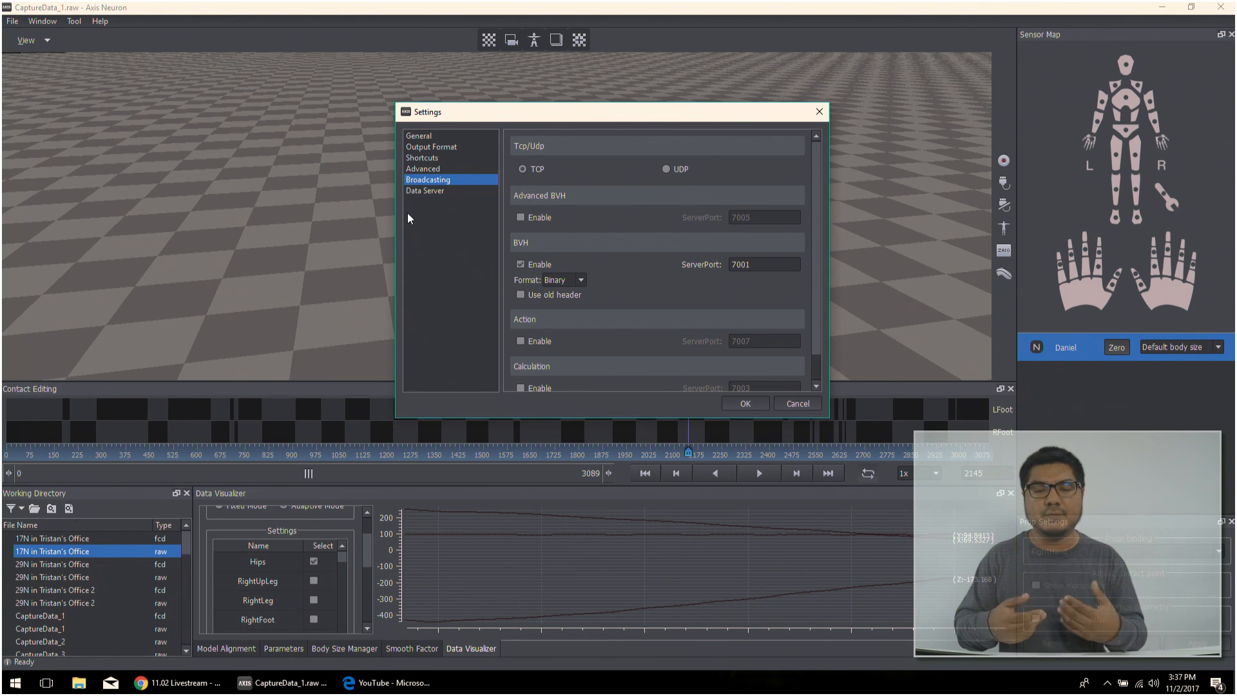
{"action": "left_click", "coordinate": [438, 192]}
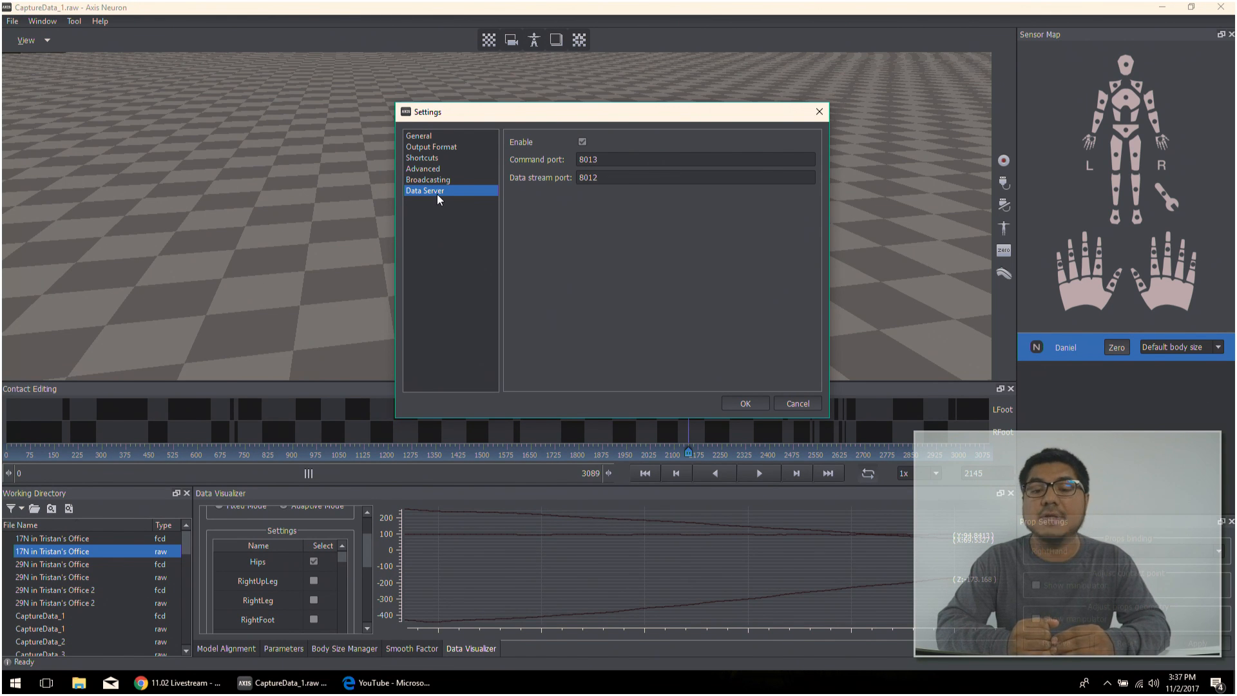
{"action": "left_click", "coordinate": [645, 159]}
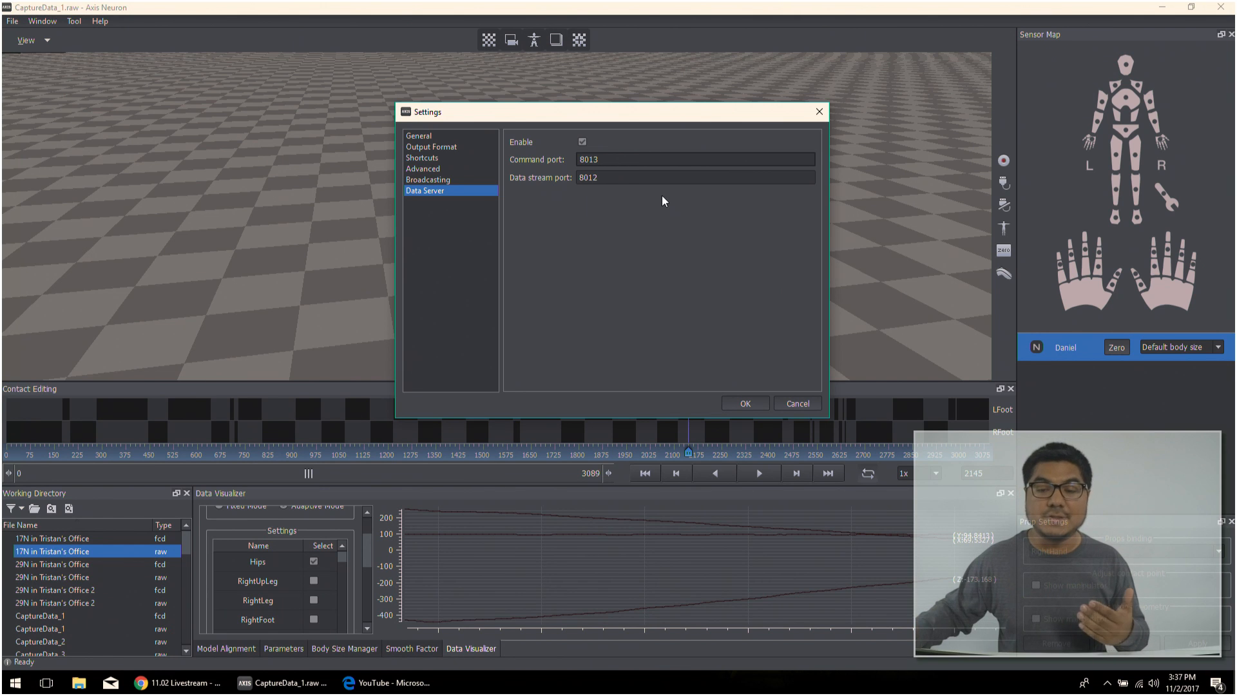
{"action": "left_click", "coordinate": [817, 114]}
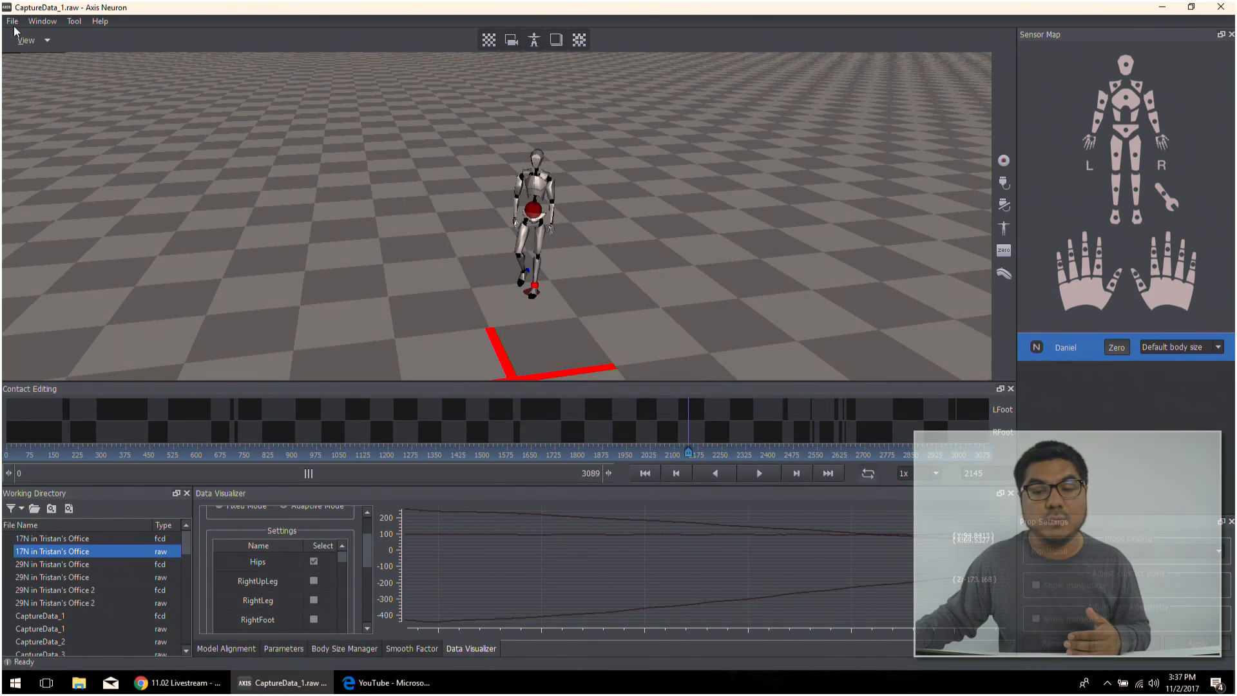
- Open the Export Settings for CaptureData_1, review the available file types and choose Processed BVH (*.bvh)
{"action": "left_click", "coordinate": [12, 21]}
{"action": "left_click", "coordinate": [28, 106]}
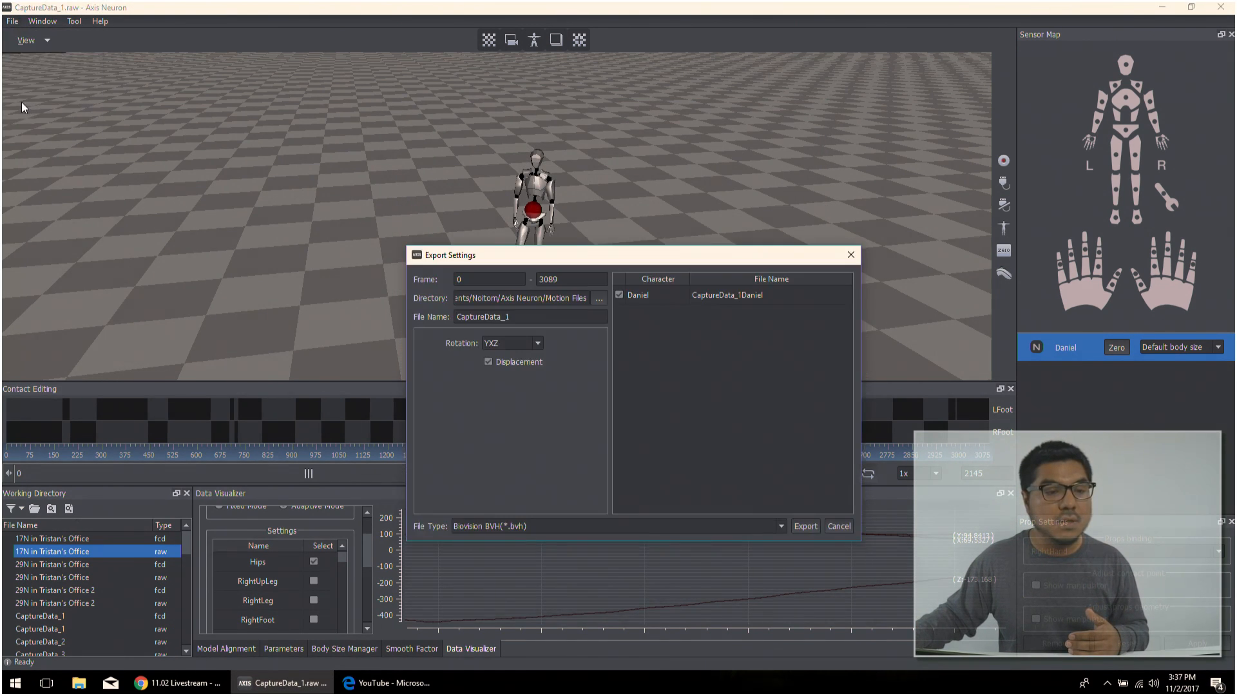
{"action": "left_click_drag", "start_coordinate": [554, 256], "coordinate": [613, 152]}
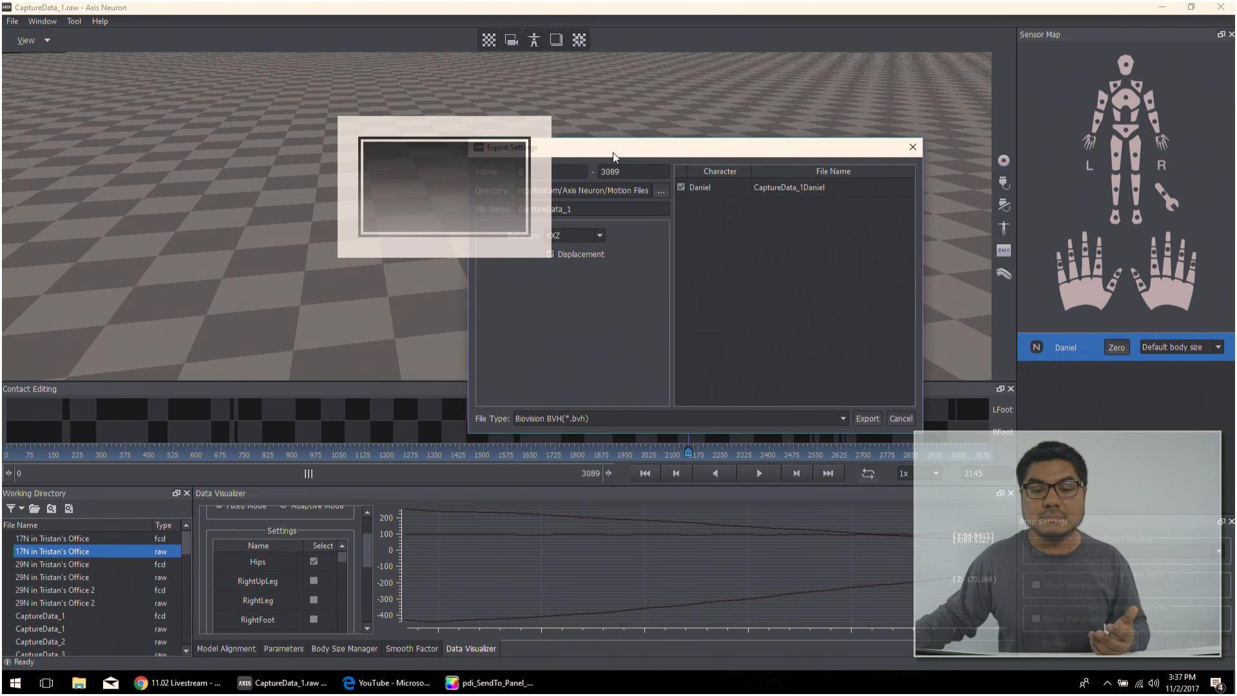
{"action": "left_click", "coordinate": [586, 417]}
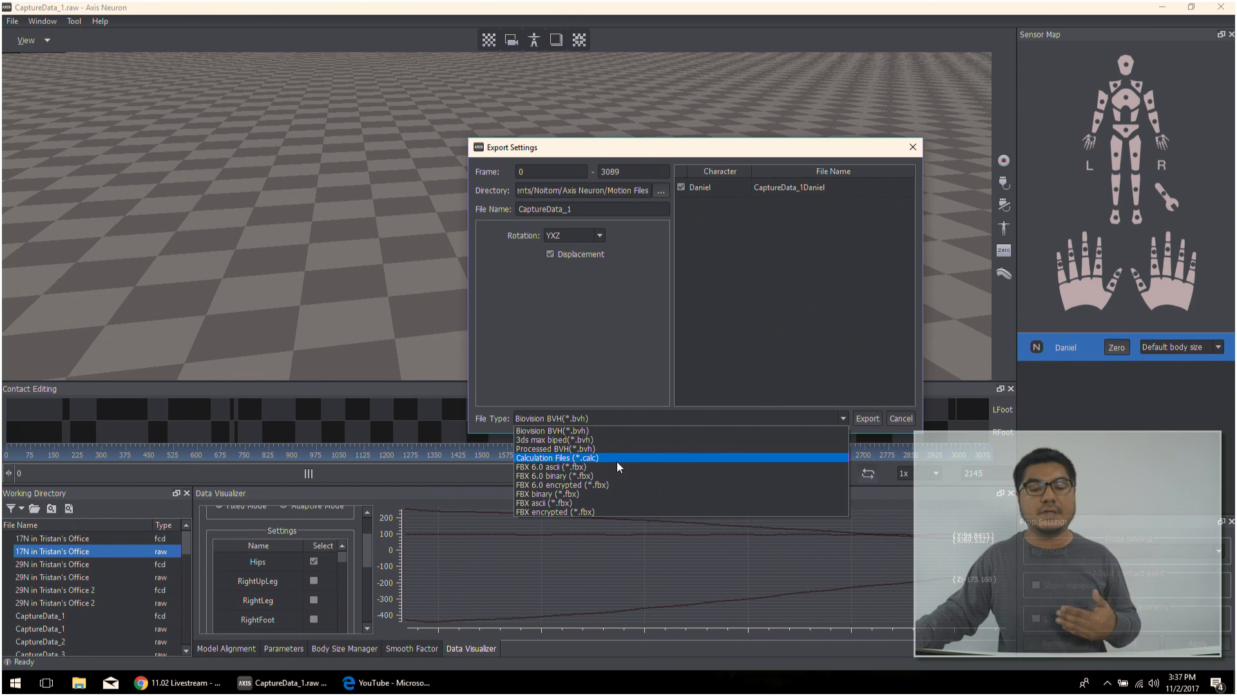
{"action": "left_click", "coordinate": [556, 361]}
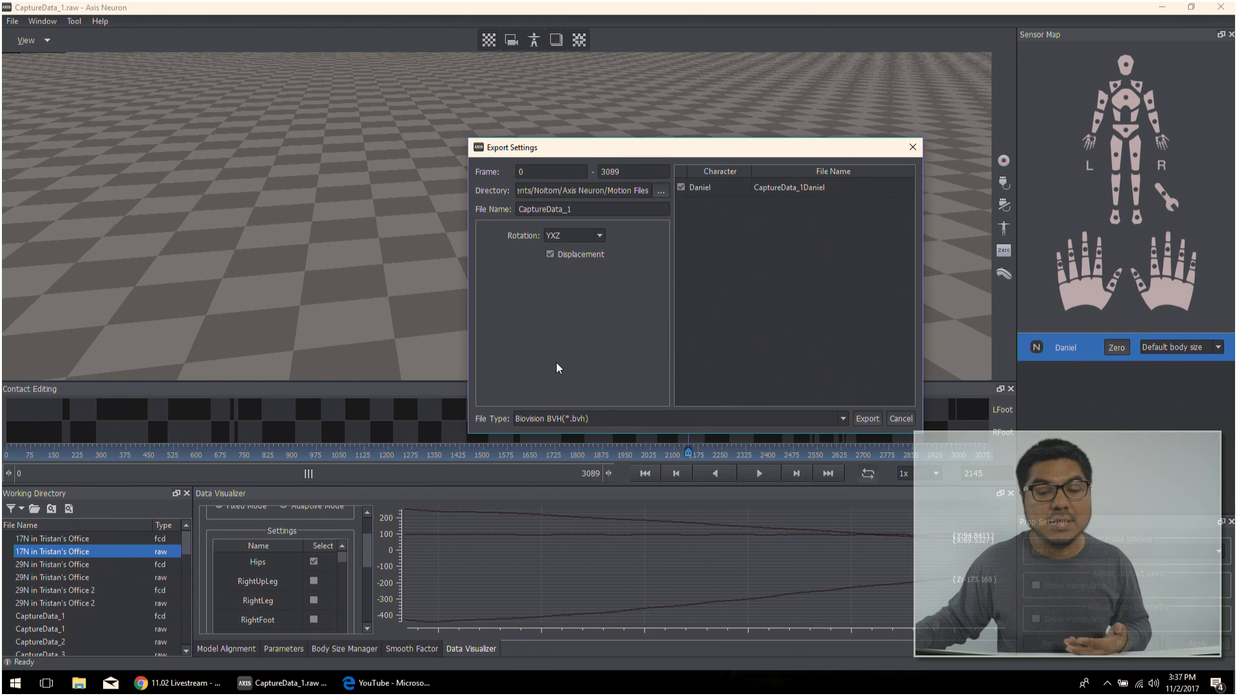
{"action": "left_click", "coordinate": [582, 419]}
{"action": "left_click", "coordinate": [581, 447]}
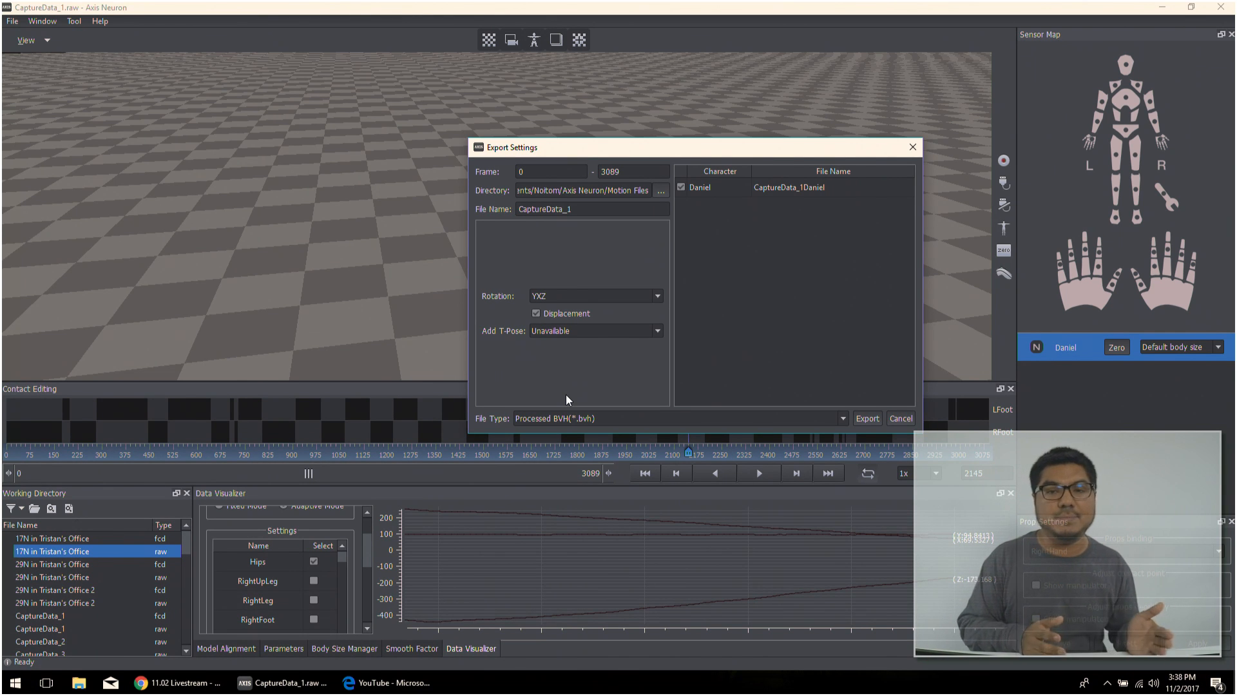
- Review the Add T-Pose choices, leaving Unavailable, and view the export options for FBX 6.0 ascii (*.fbx) and Calculation Files (*.calc)
{"action": "left_click", "coordinate": [546, 332]}
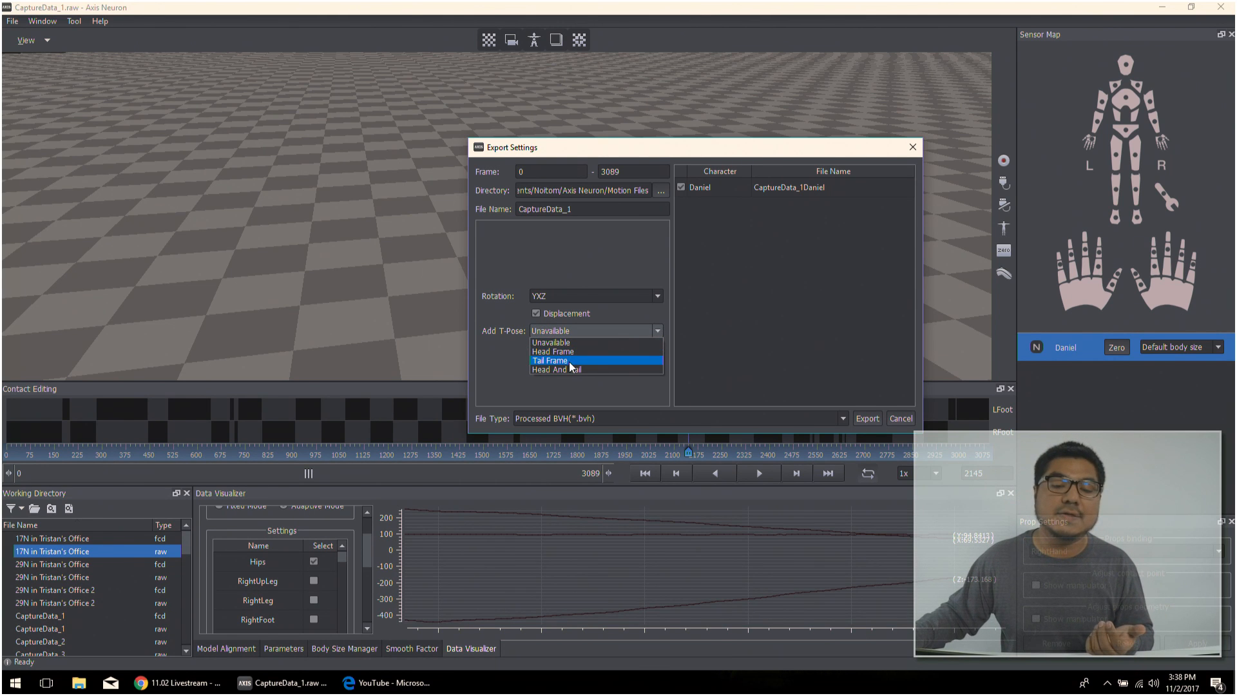
{"action": "left_click", "coordinate": [592, 385]}
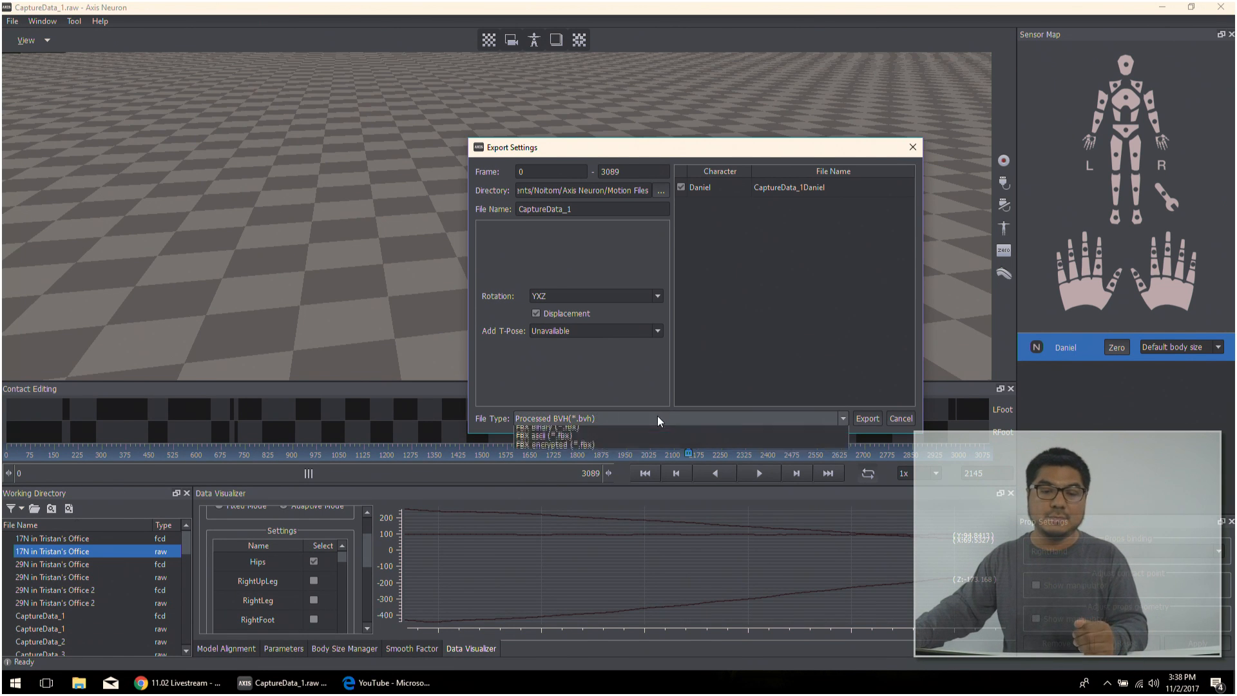
{"action": "left_click", "coordinate": [657, 418]}
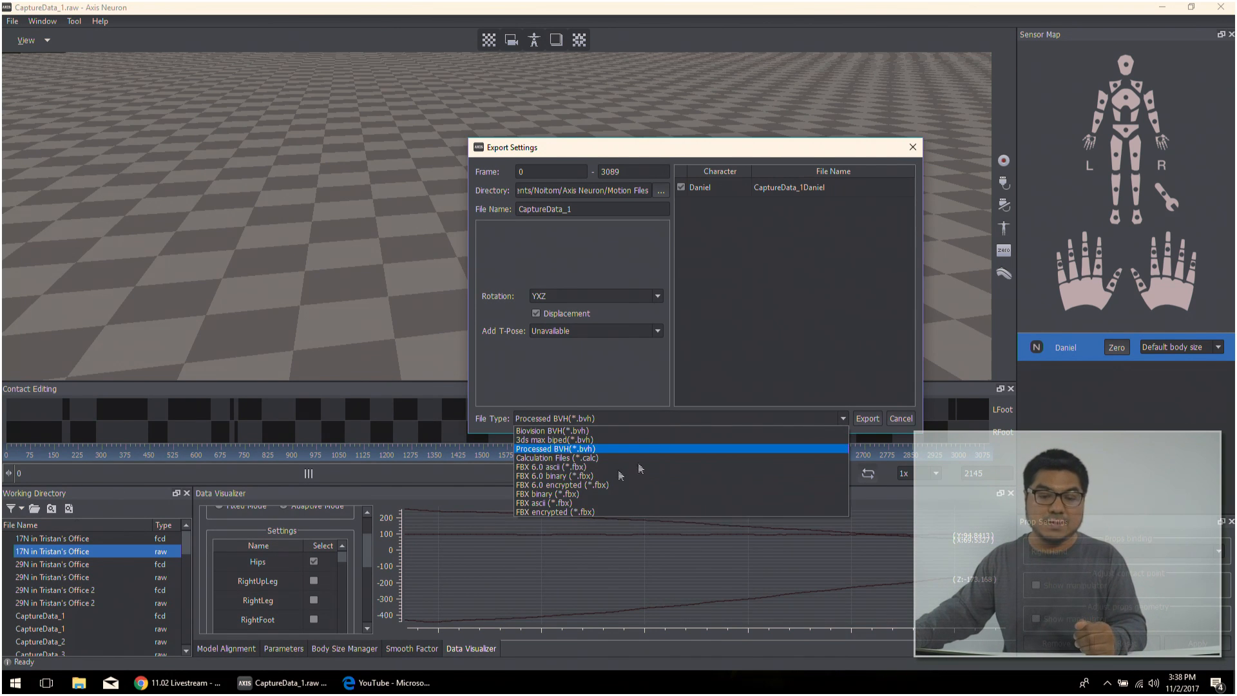
{"action": "left_click", "coordinate": [577, 465]}
{"action": "left_click", "coordinate": [580, 419]}
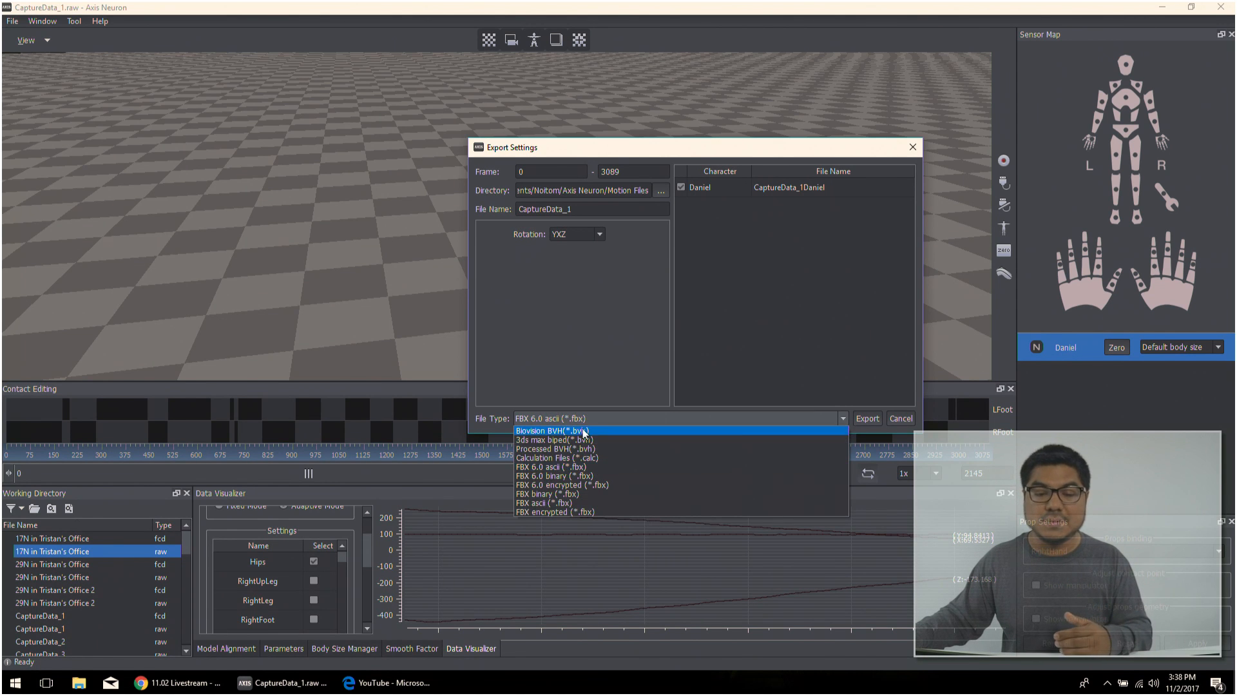
{"action": "left_click", "coordinate": [590, 457]}
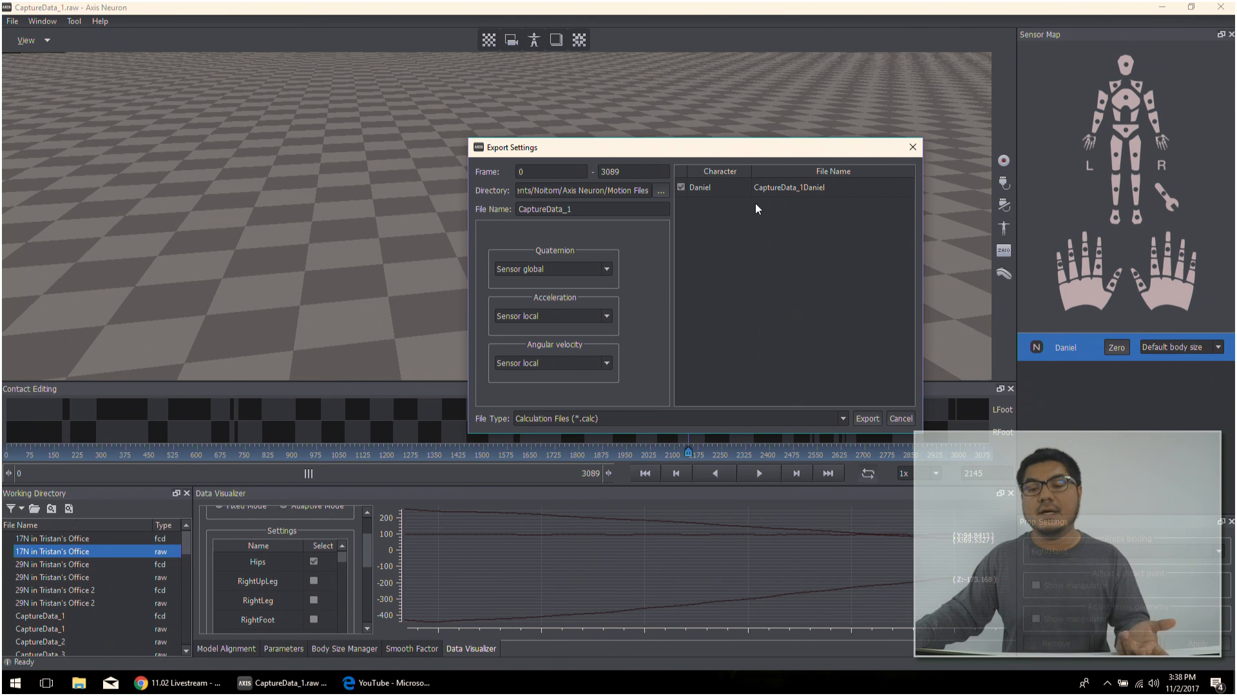
- Move the Export Settings dialog clear of the model, inspect the character list and frame range, and cancel the export
{"action": "left_click_drag", "start_coordinate": [720, 156], "coordinate": [652, 202]}
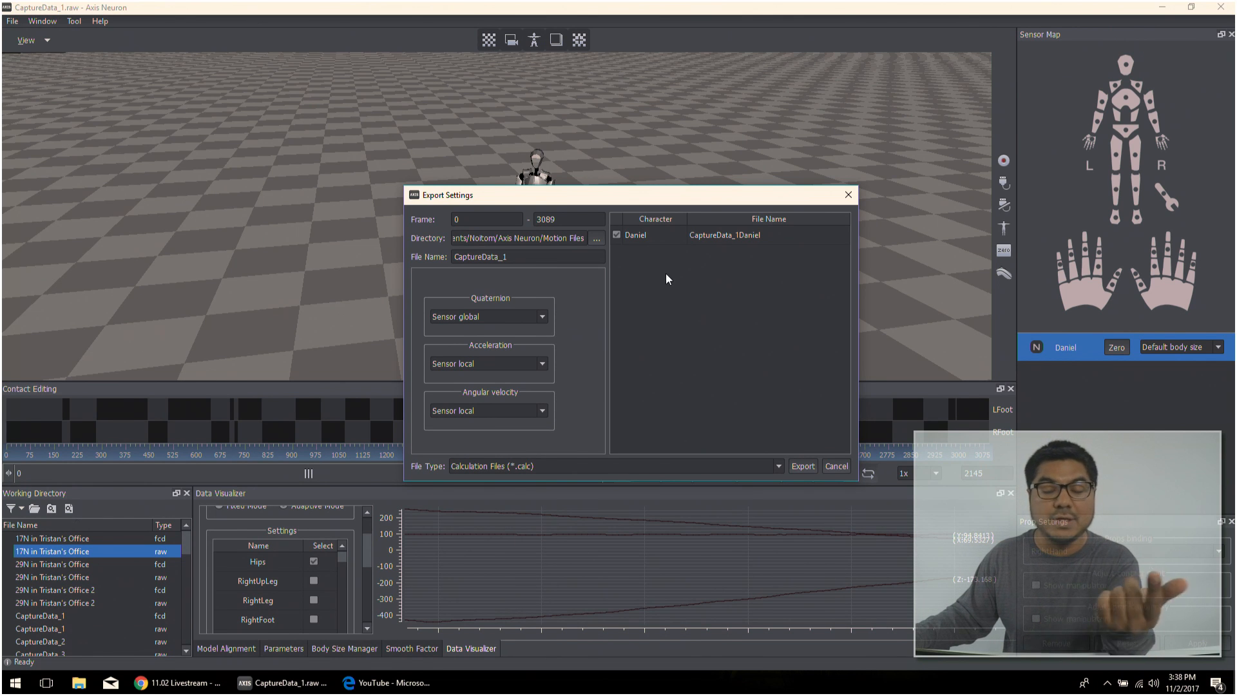
{"action": "left_click", "coordinate": [644, 235]}
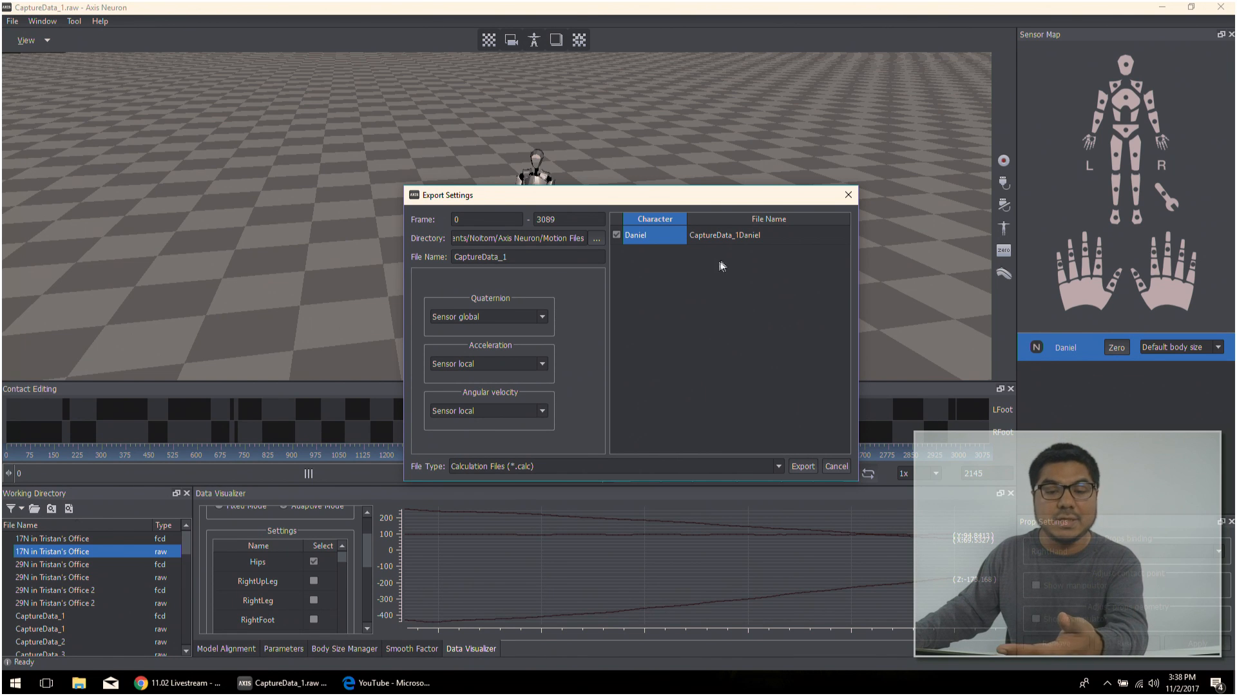
{"action": "left_click_drag", "start_coordinate": [568, 220], "coordinate": [513, 226]}
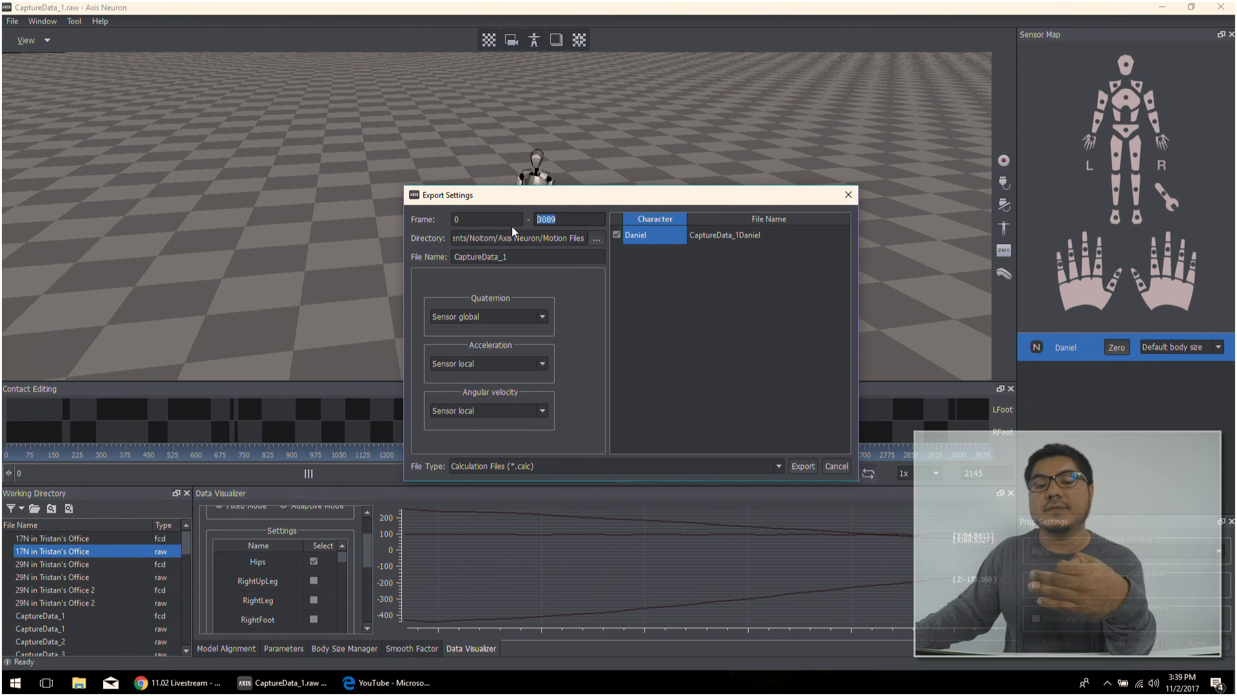
{"action": "left_click", "coordinate": [838, 467]}
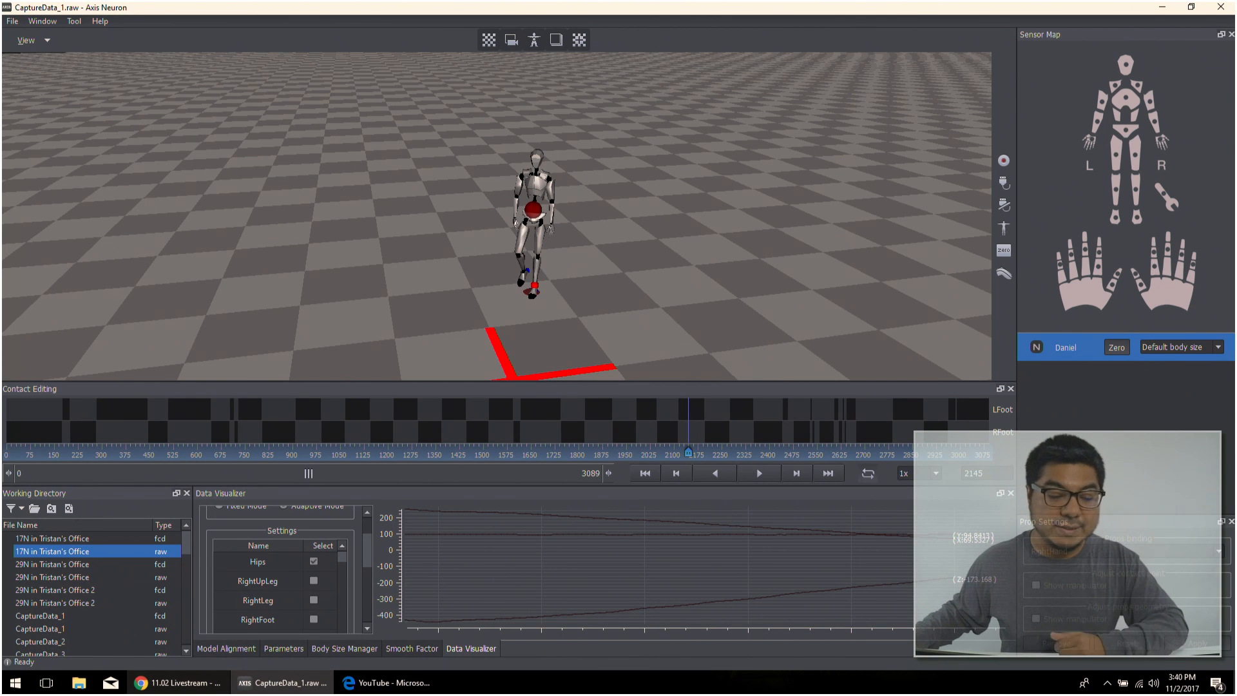
{"action": "mouse_move", "coordinate": [160, 691]}
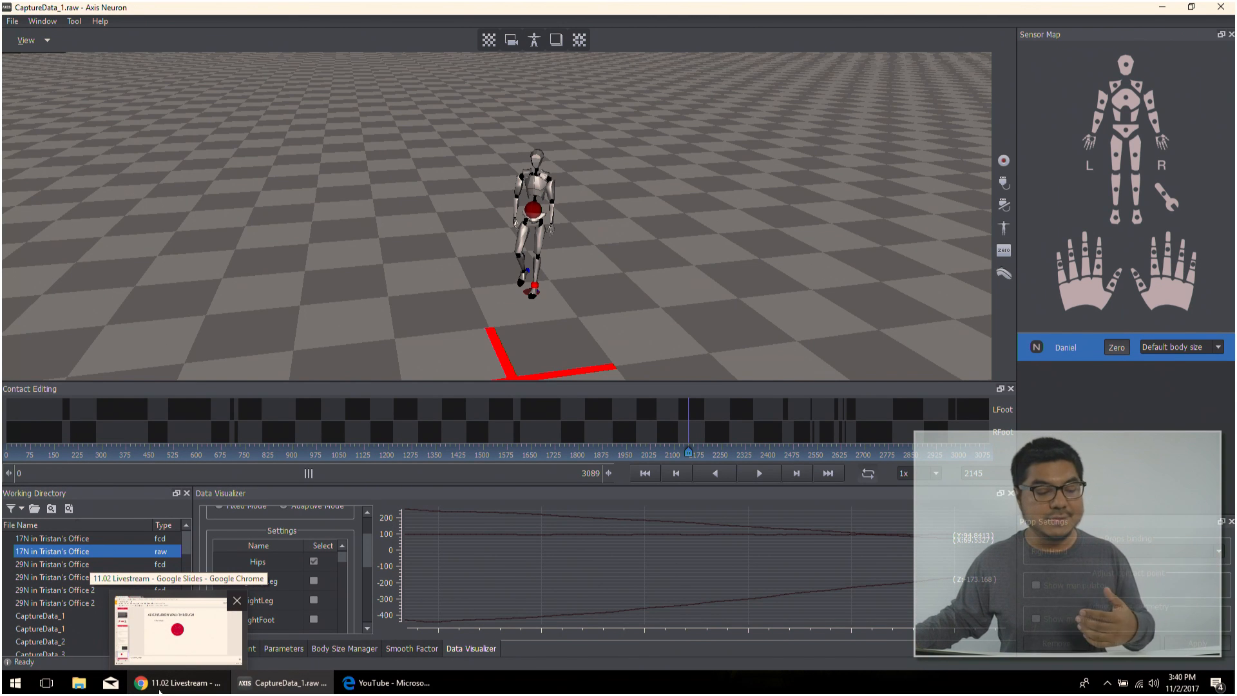